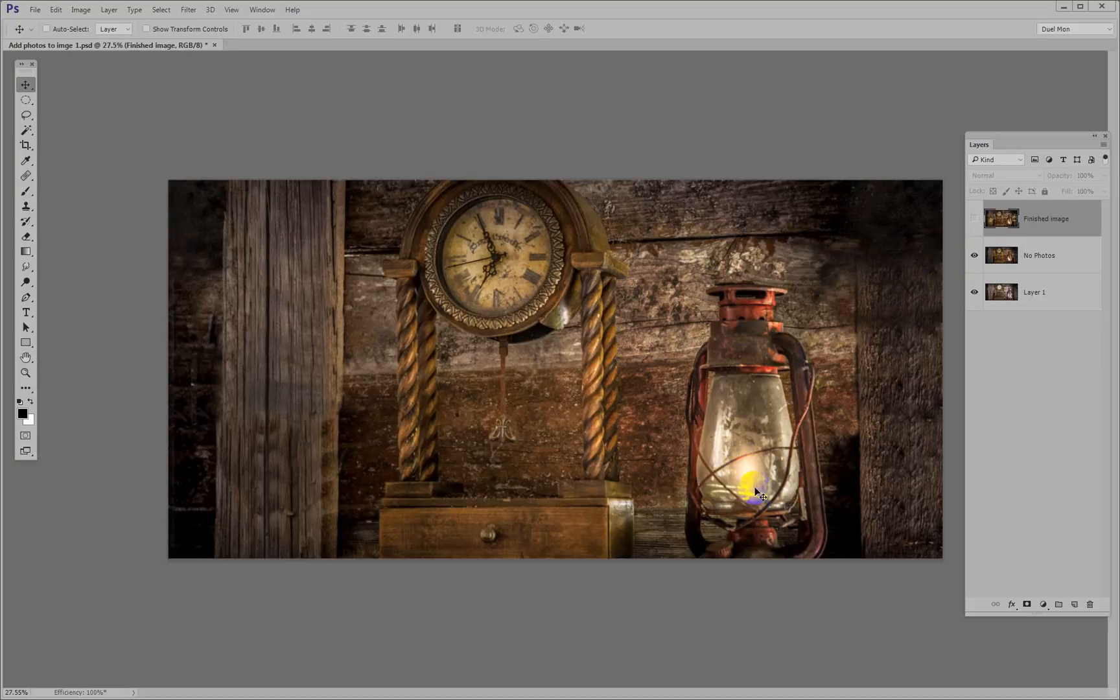
Show the Finished image layer of the clock and lantern document, then delete that layer
click(975, 219)
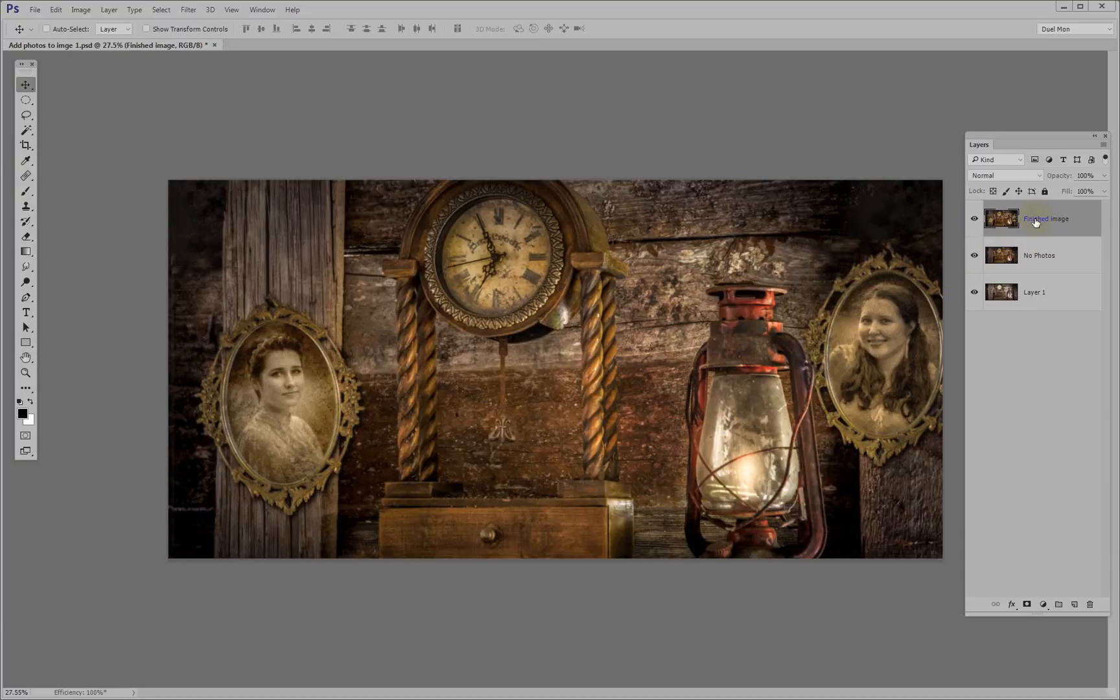
key(Delete)
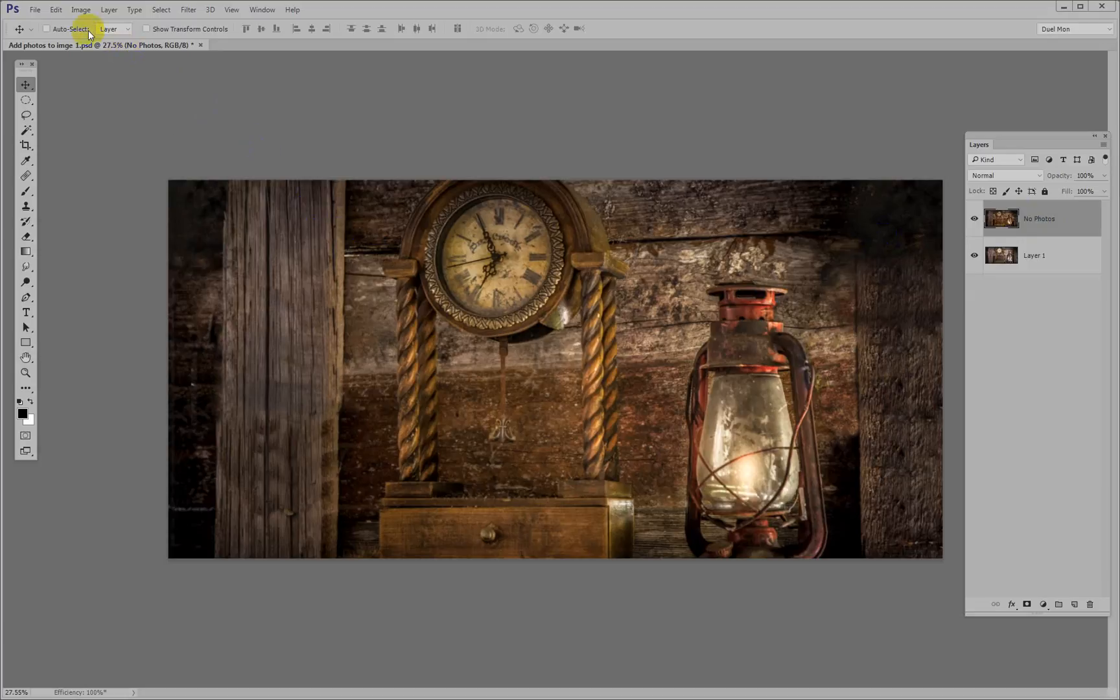
Open the picture file Oval Old frame .jpg from the Add Photos to image folder
click(35, 10)
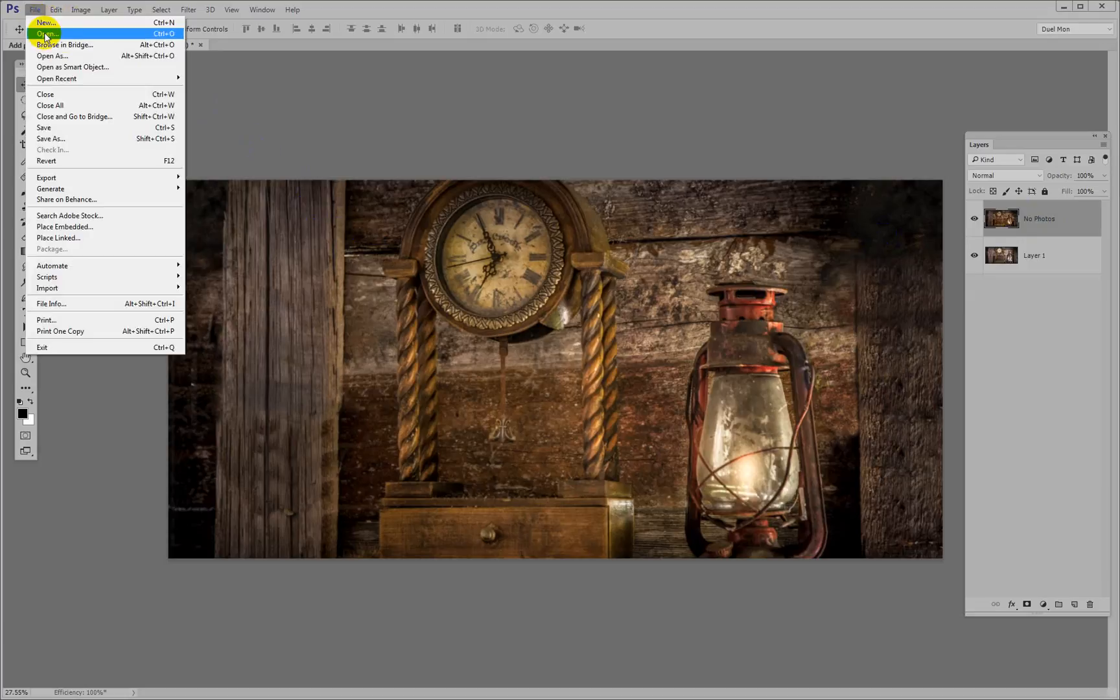
click(173, 37)
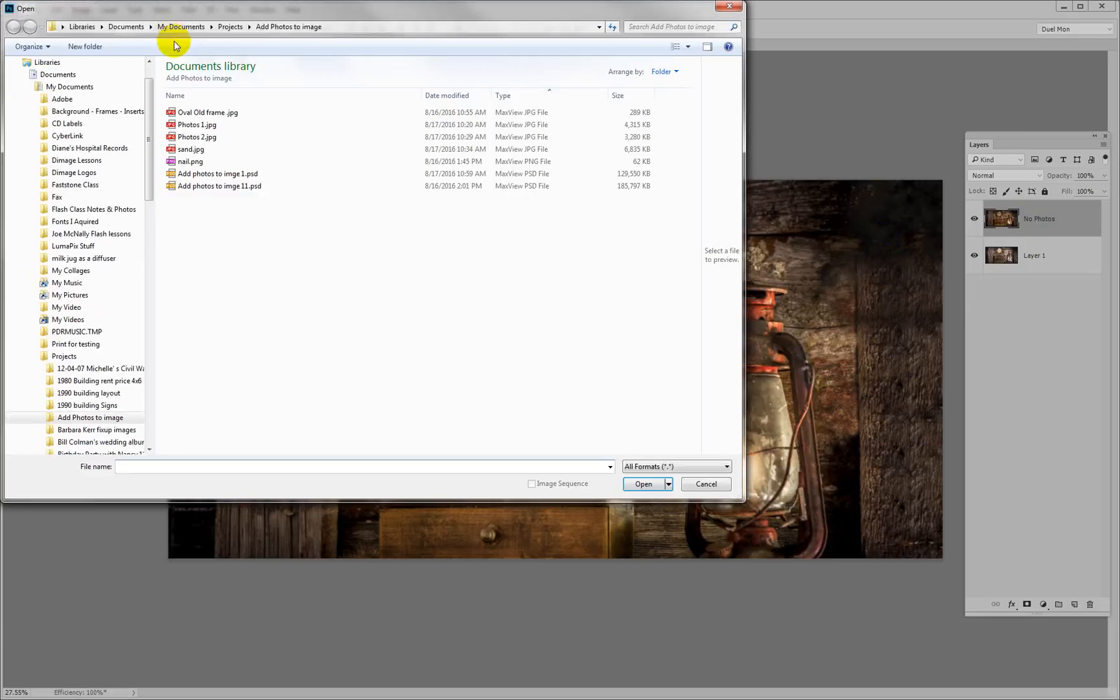
click(228, 118)
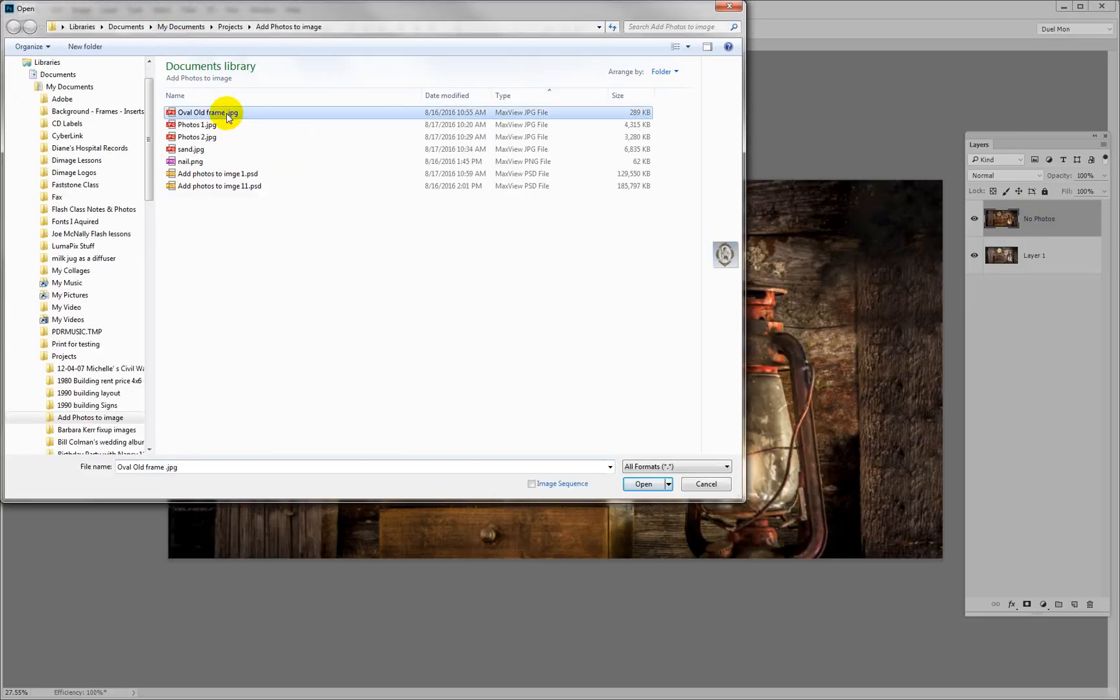
double_click(228, 117)
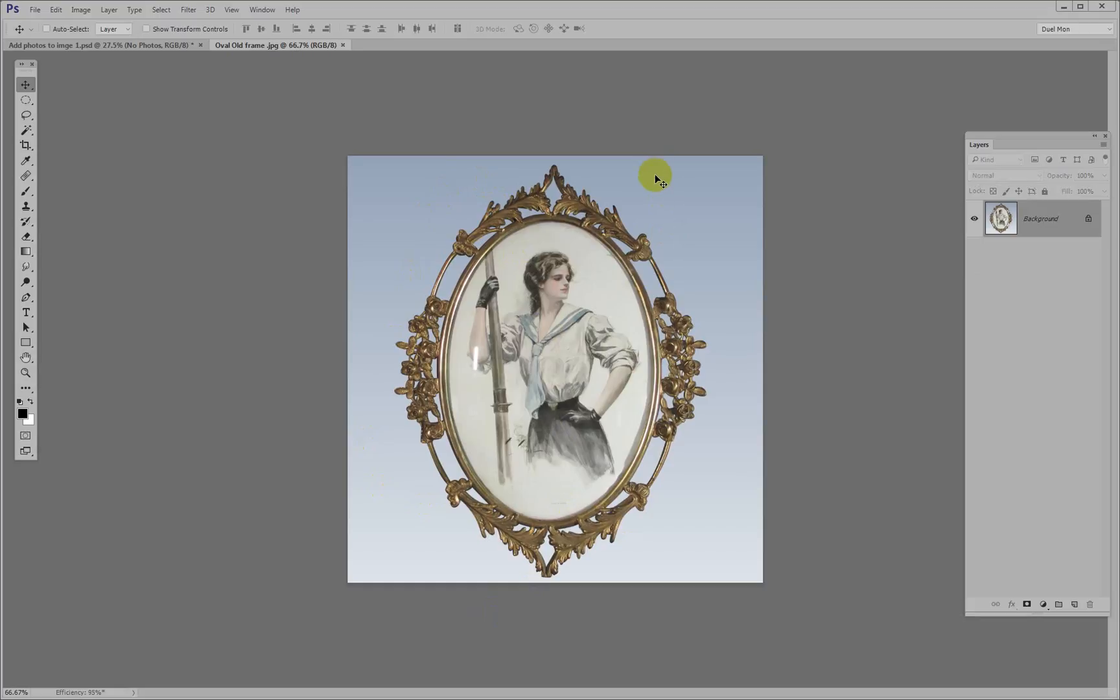
Select the entire blue gradient backdrop around the oval frame with the Magic Wand, adding each colour band, and inspect the selection edge
key(shift+w)
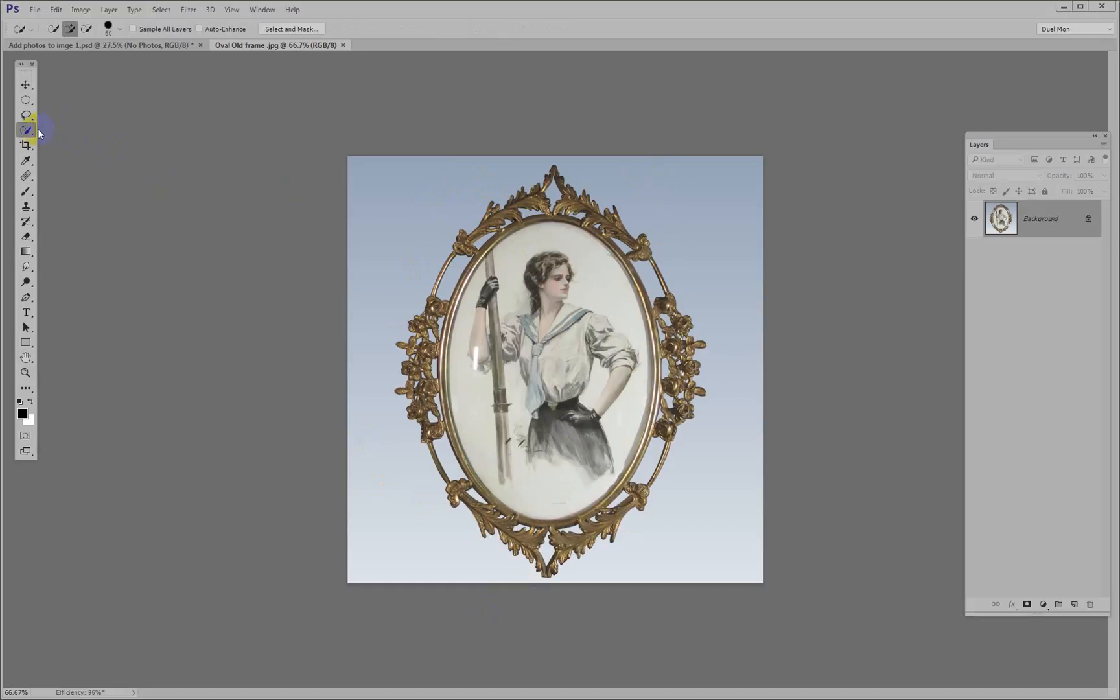
drag(28, 134, 109, 146)
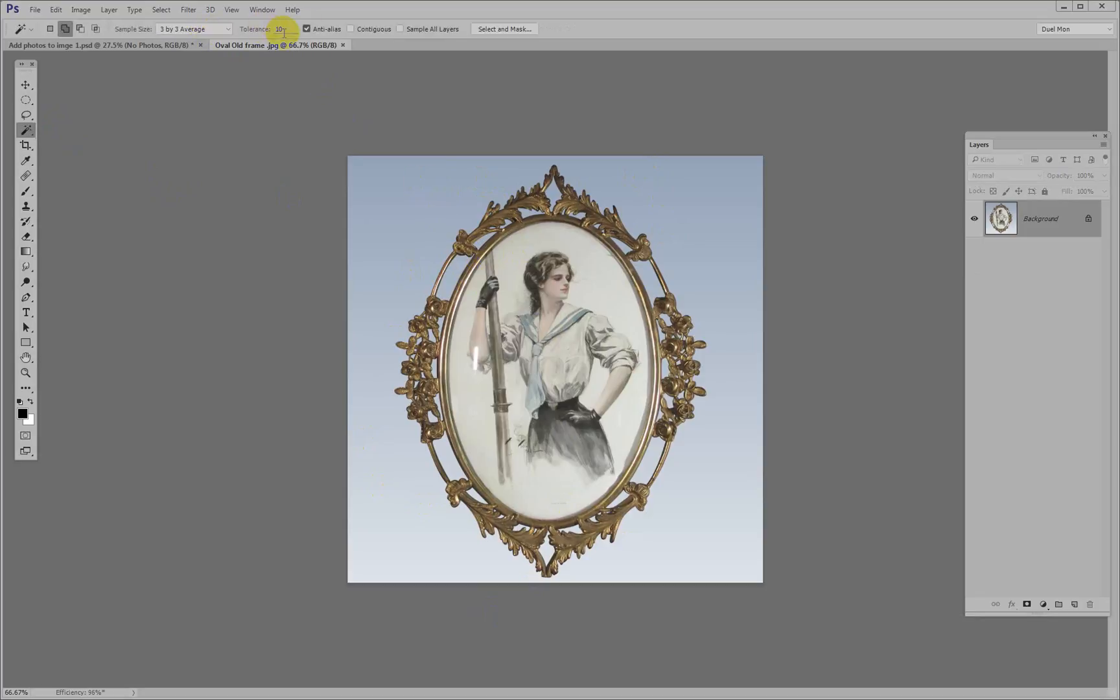
click(410, 189)
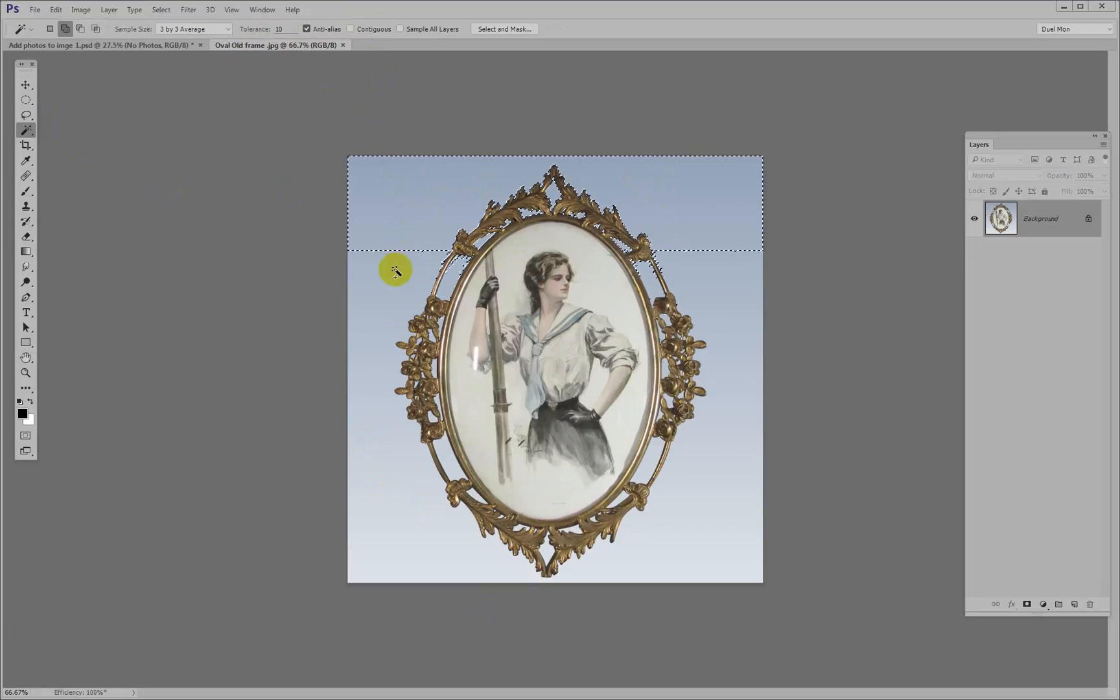
click(389, 328)
click(378, 412)
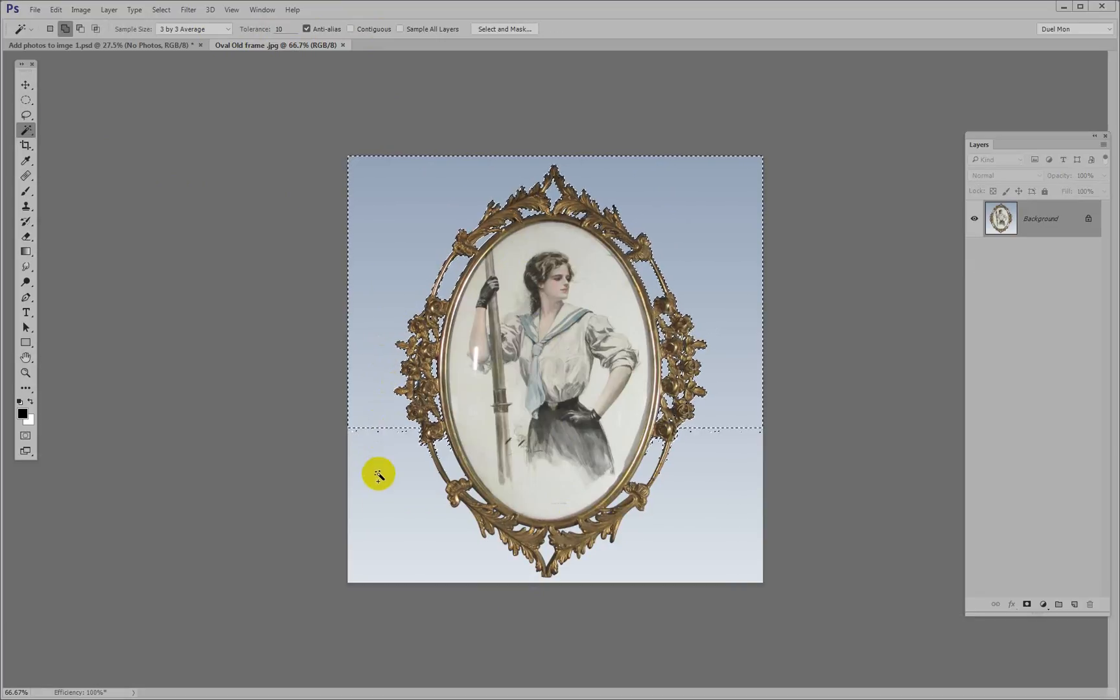
click(388, 524)
click(401, 573)
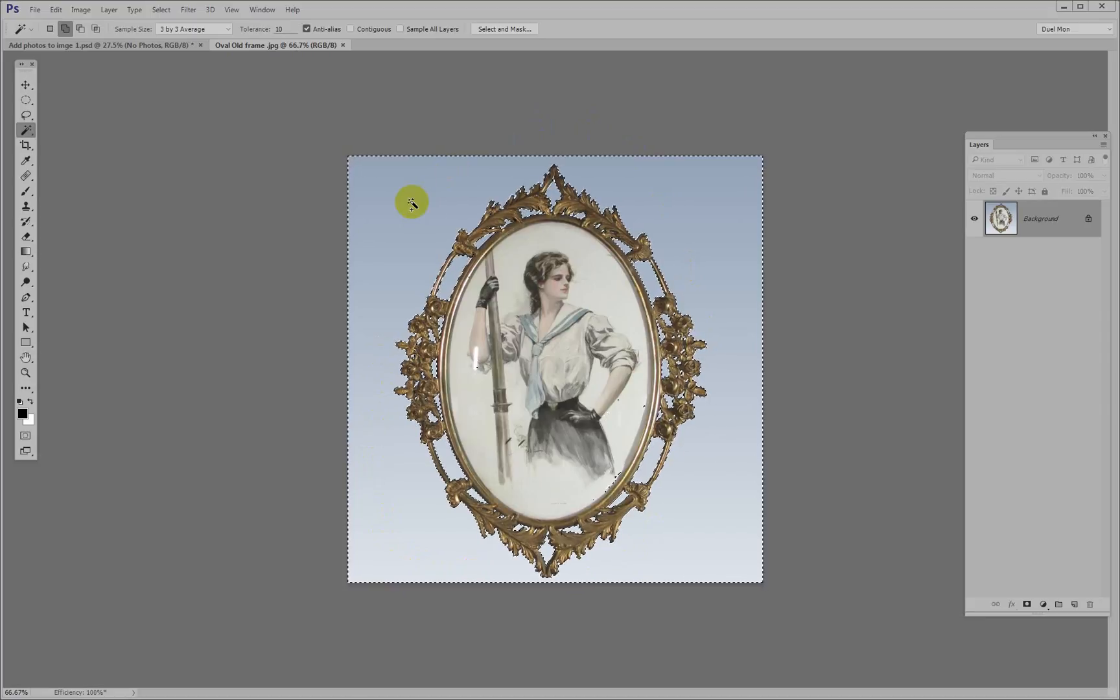
drag(413, 210, 530, 339)
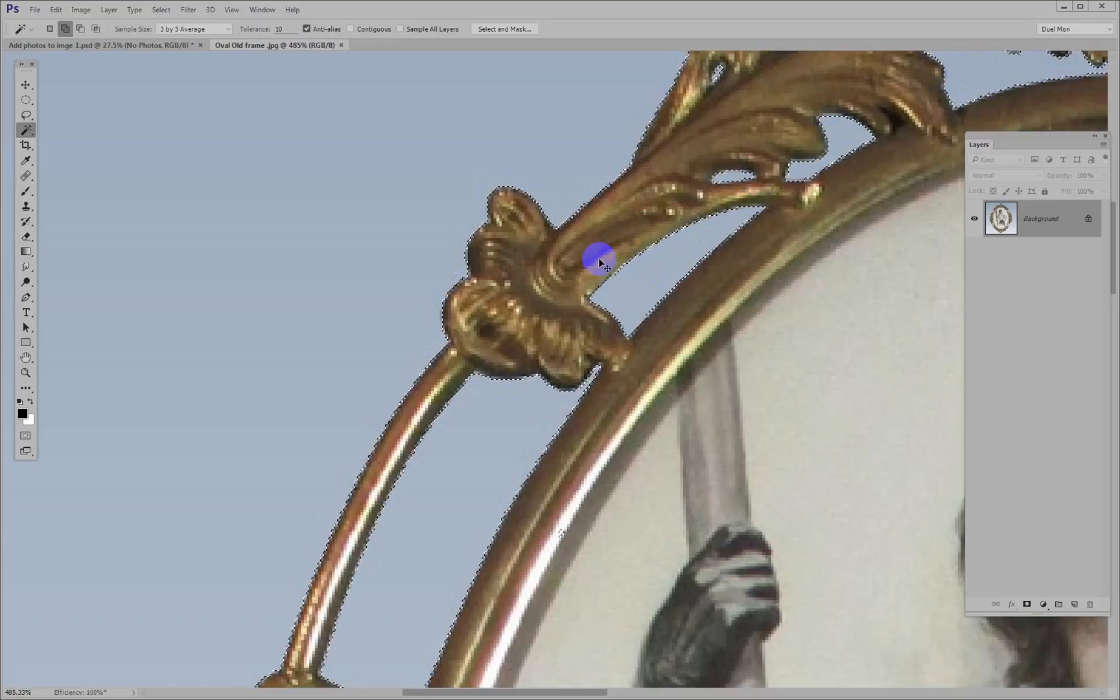
key(ctrl+0)
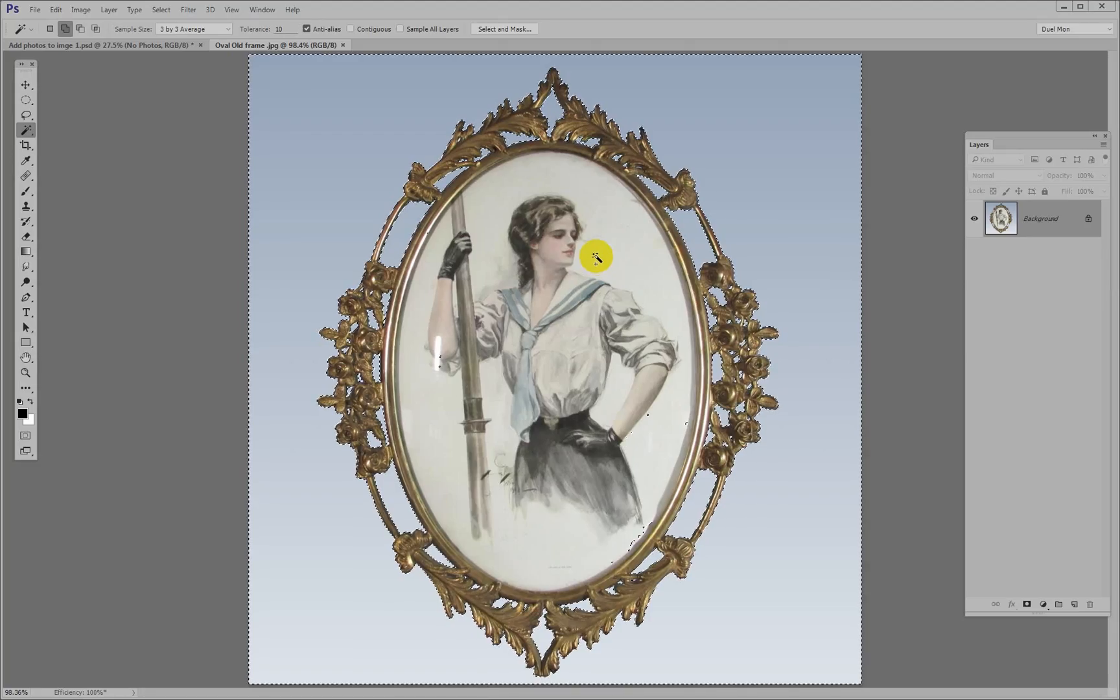
Unlock the Background layer, delete the selected blue backdrop to leave transparency around the frame, and deselect
click(1088, 220)
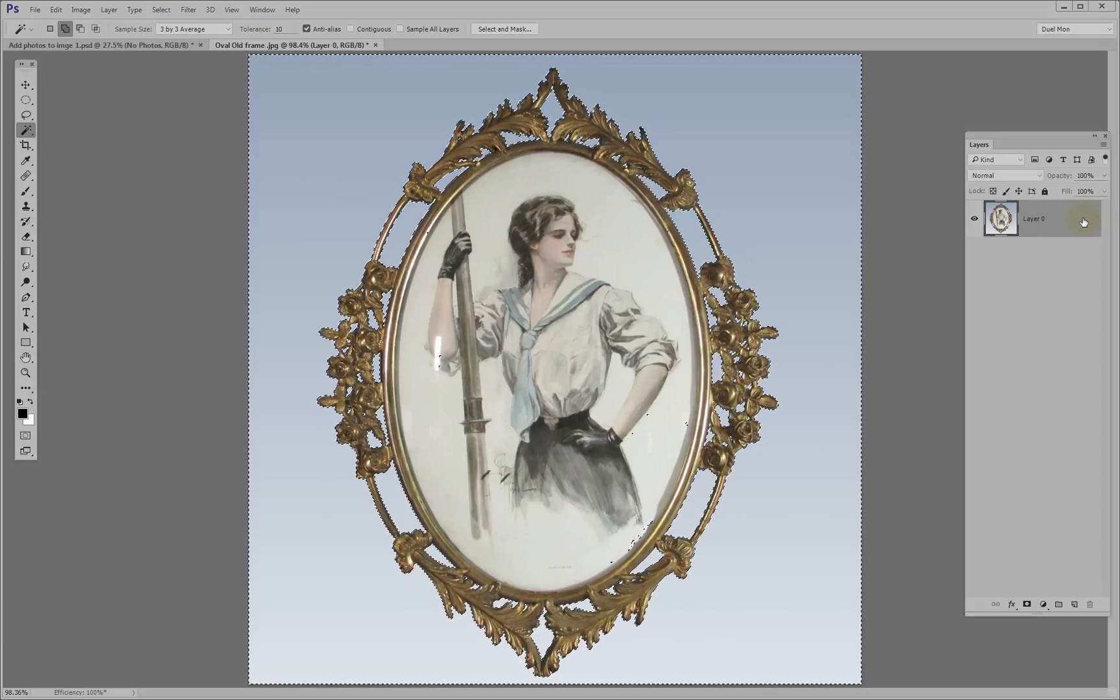
key(Delete)
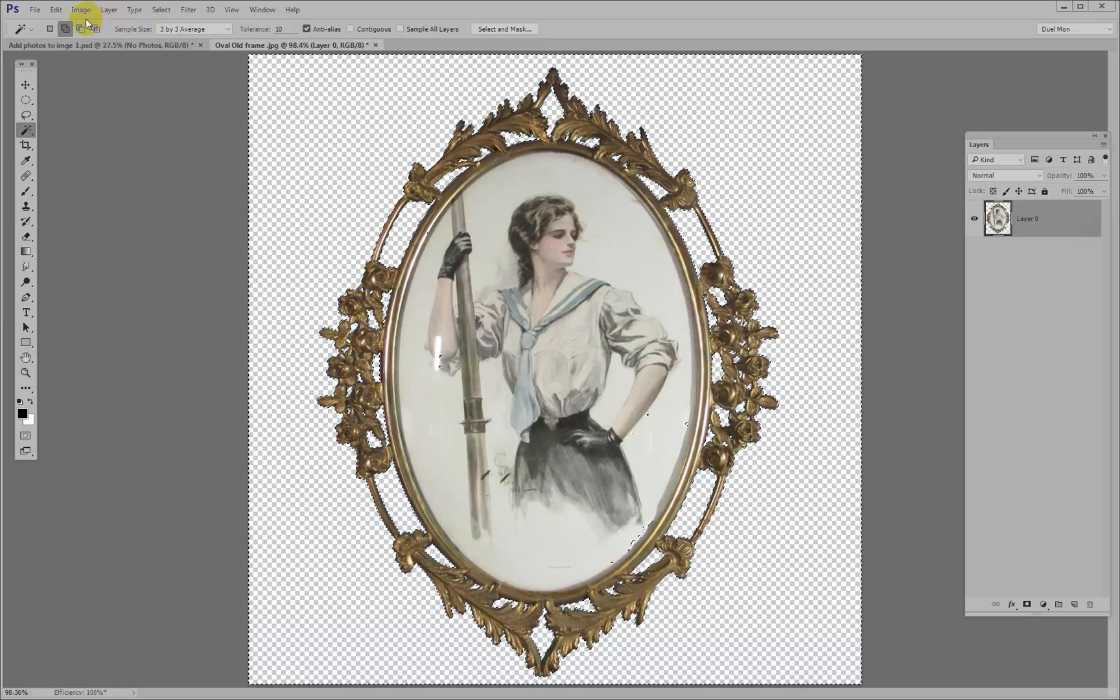
click(157, 10)
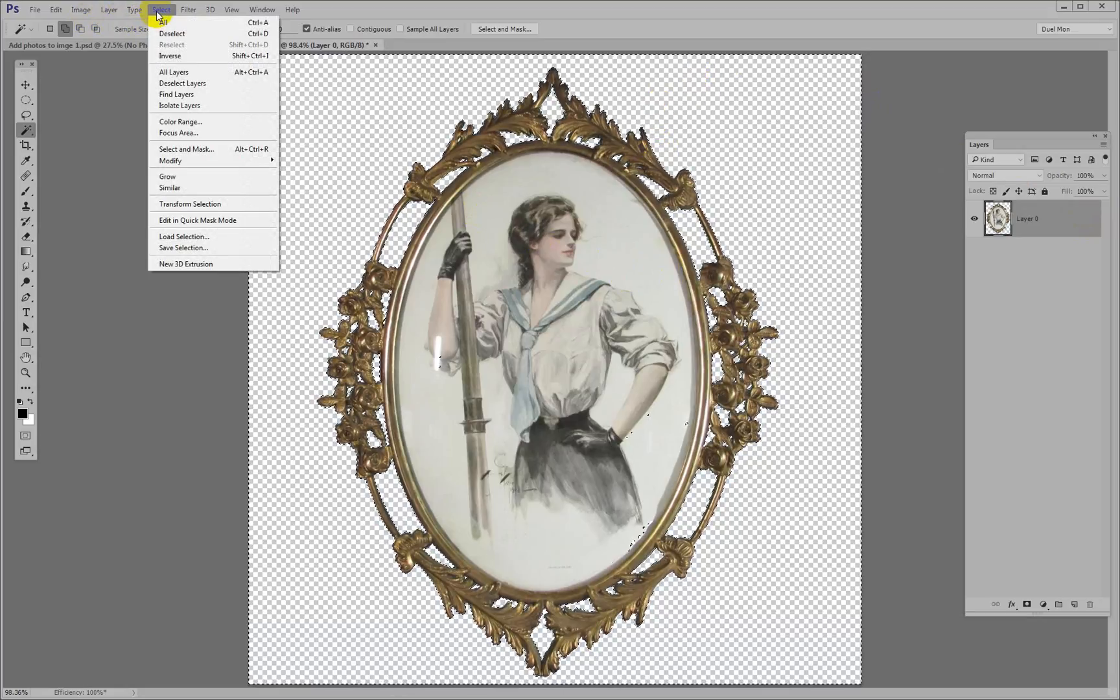
click(176, 40)
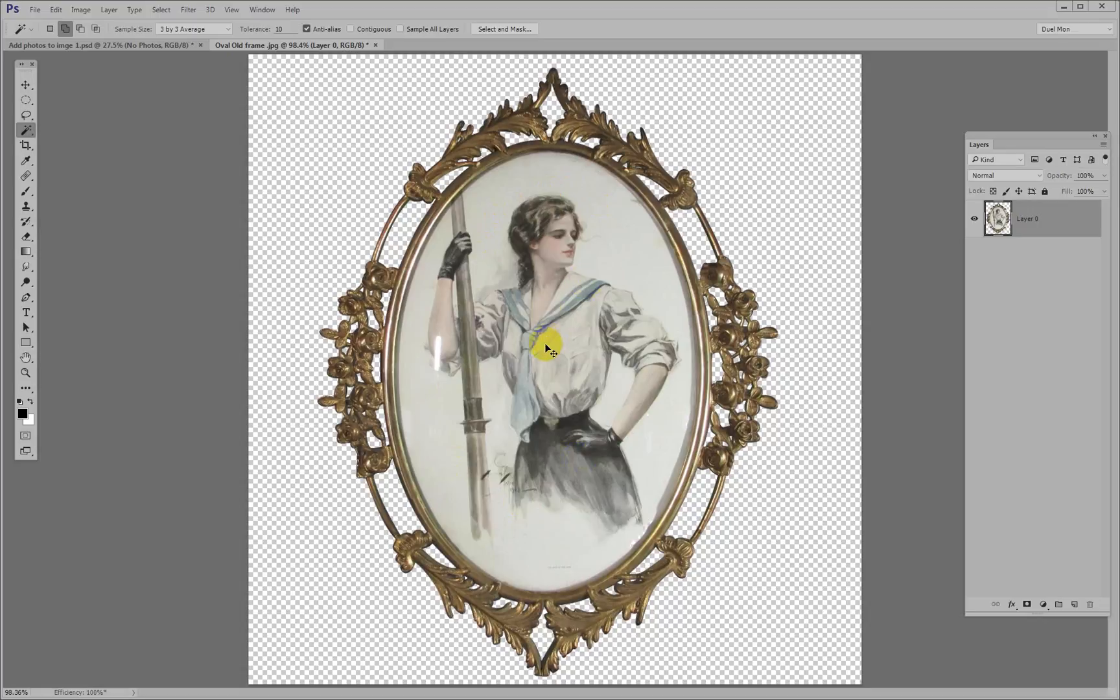
Open Photos 1.jpg and copy its portrait into the oval frame document with the Move tool
key(ctrl+o)
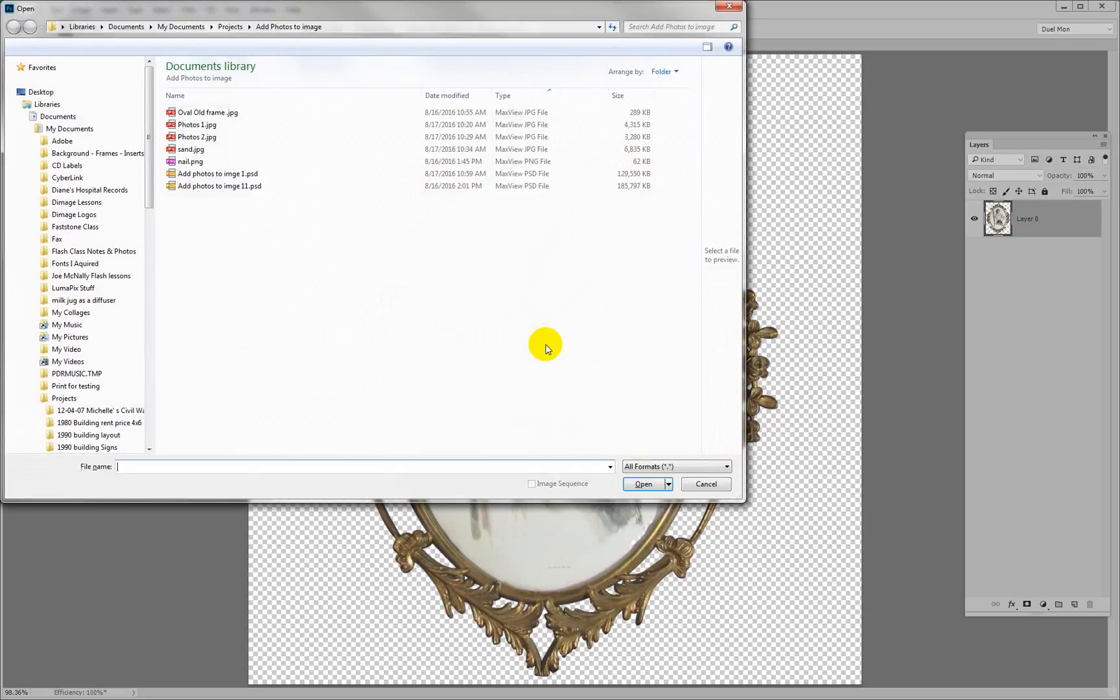
click(194, 126)
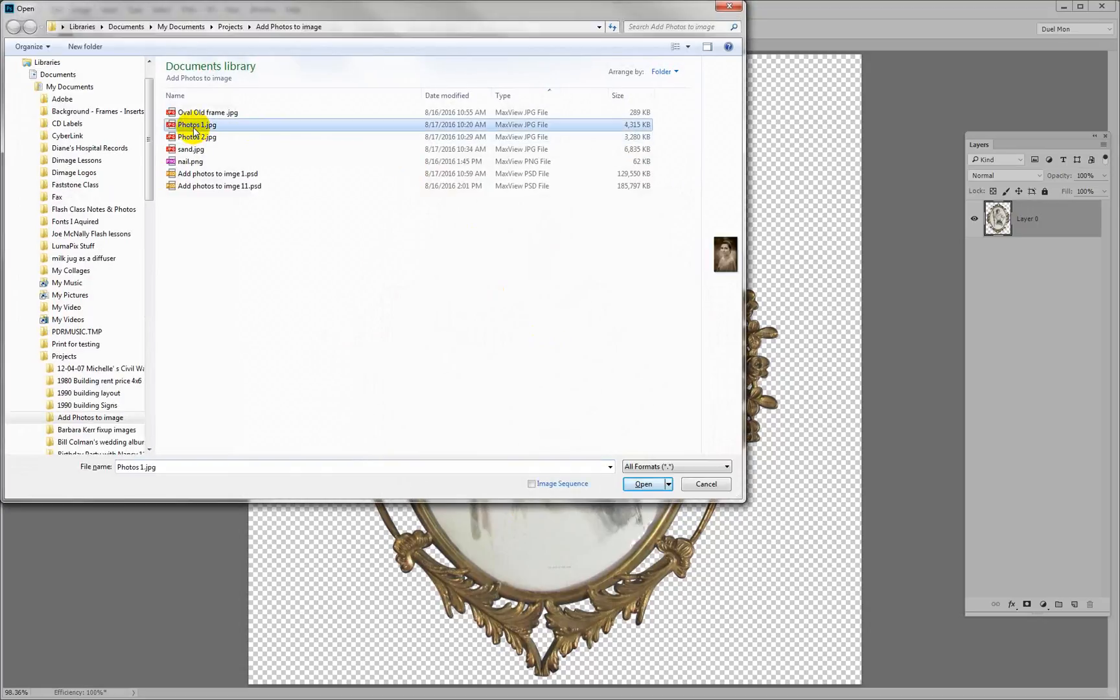
double_click(194, 129)
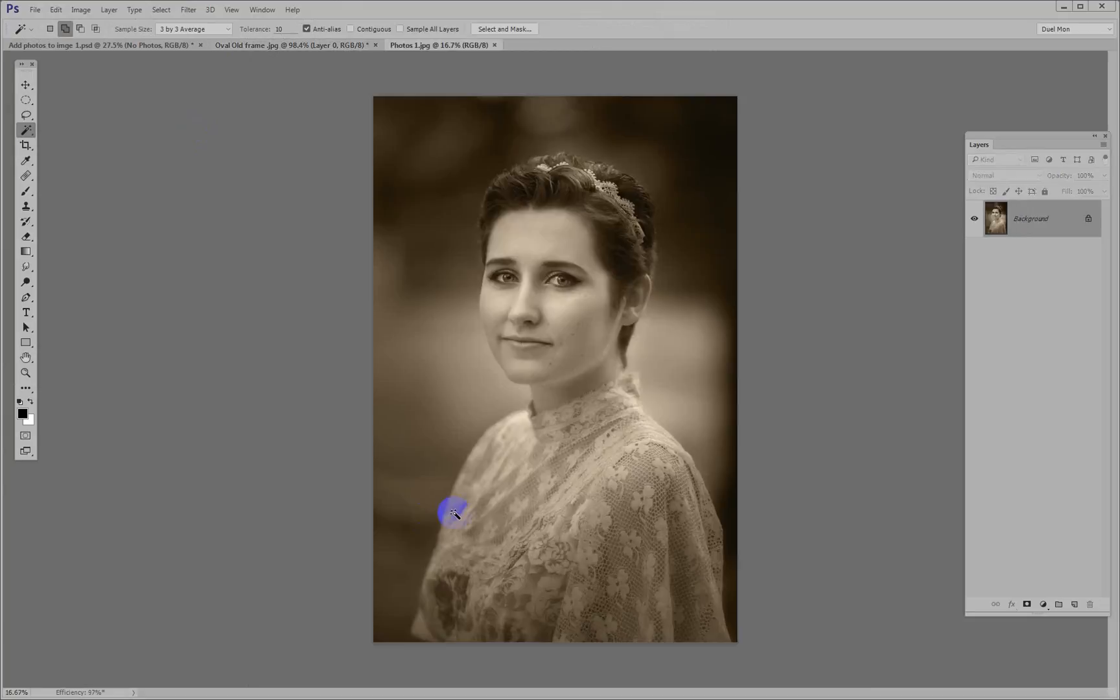
key(v)
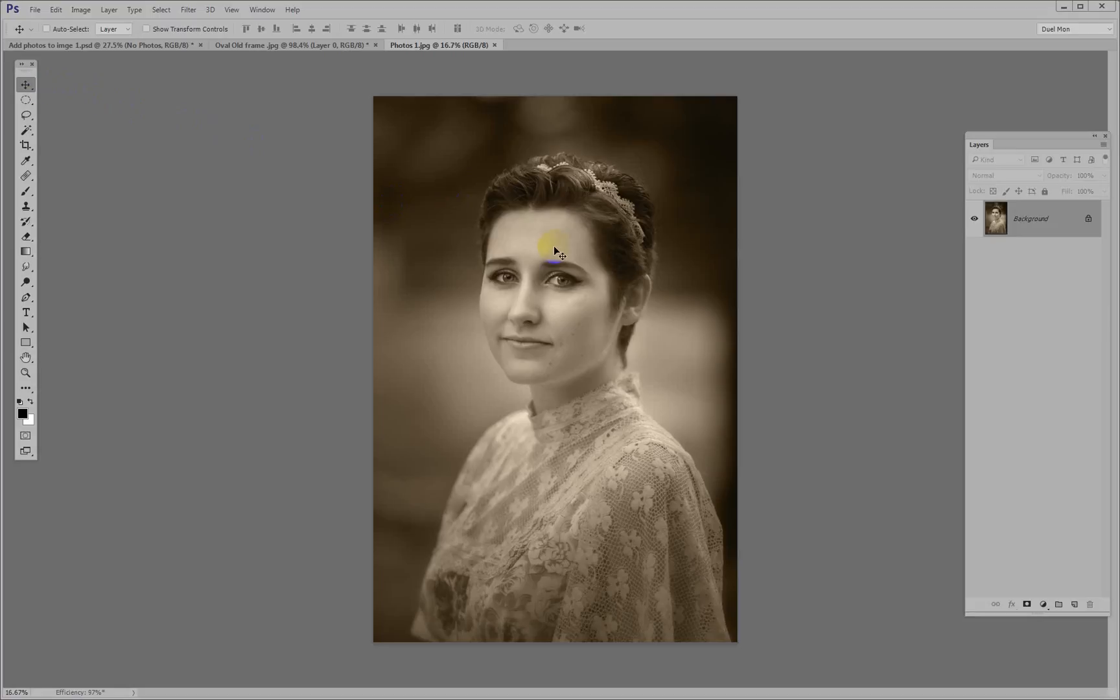
drag(555, 247, 593, 451)
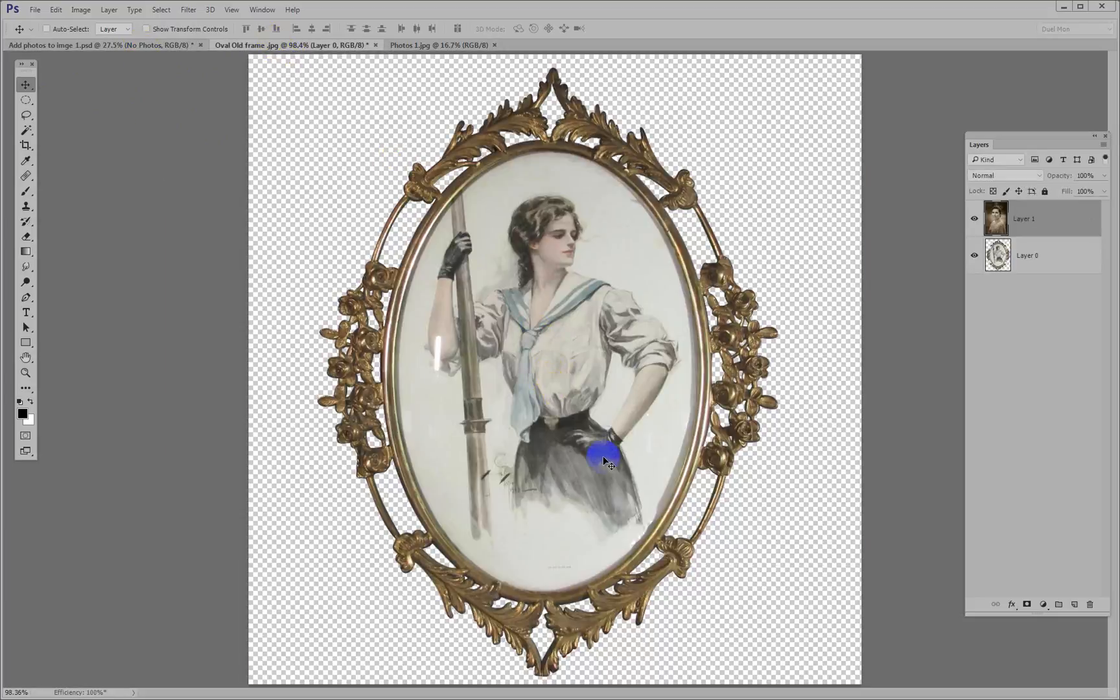
Scale the portrait layer proportionally to about 25.7% with Free Transform and place it over the oval frame's opening
scroll(626, 481, down, 5)
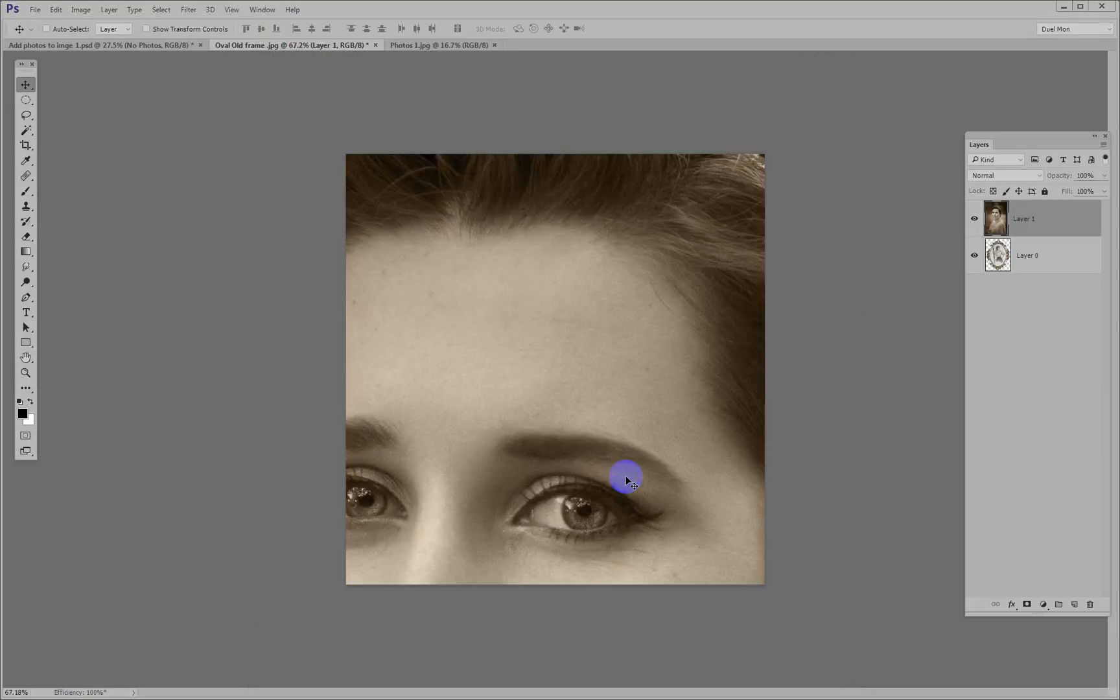
scroll(670, 446, down, 2)
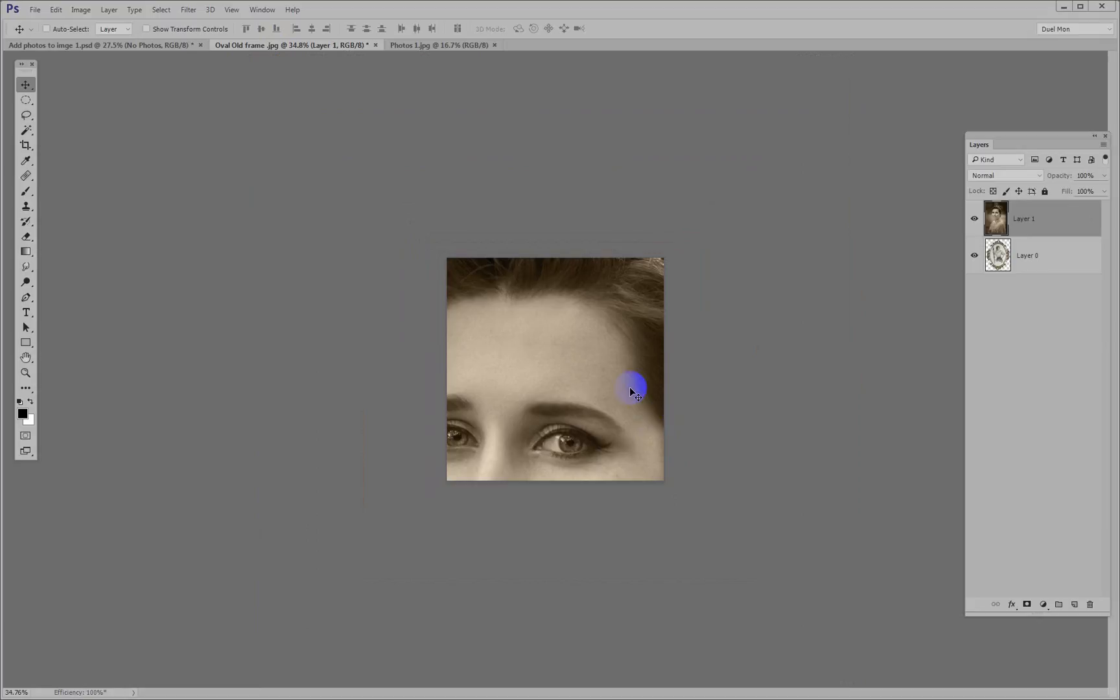
click(57, 10)
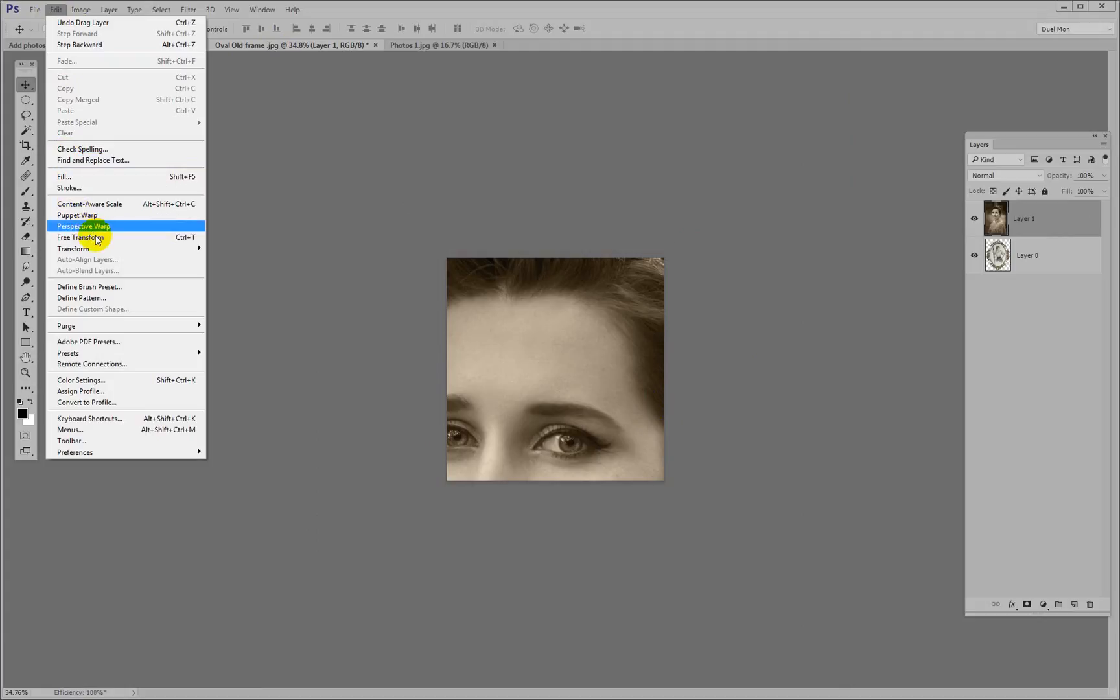
click(193, 238)
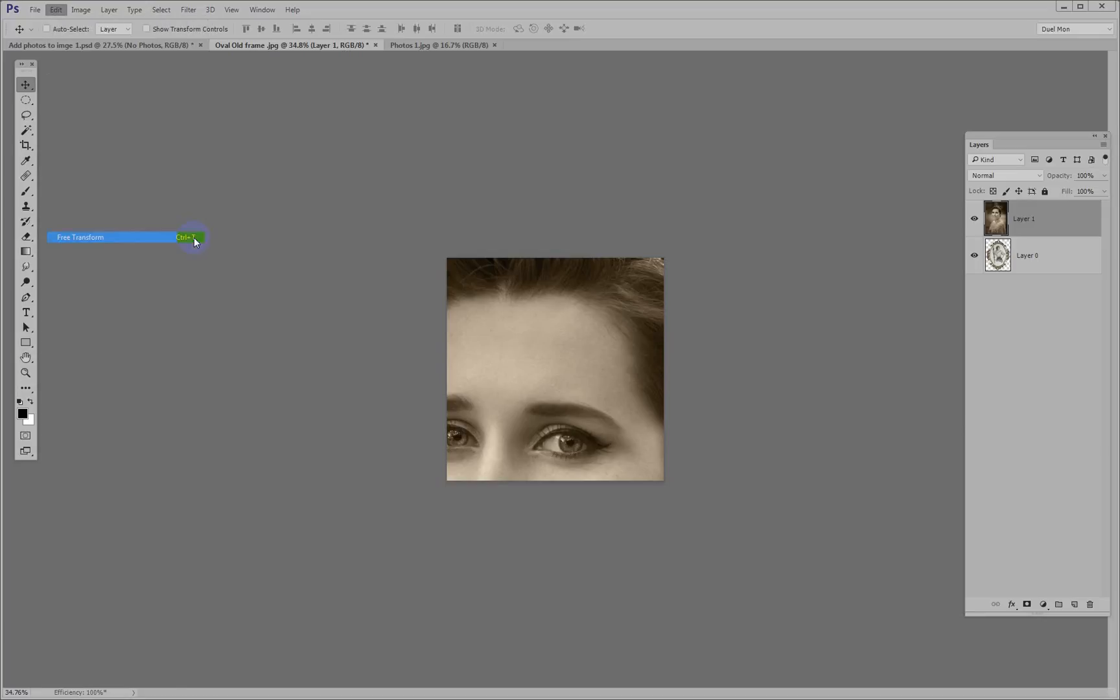
scroll(387, 274, down, 9)
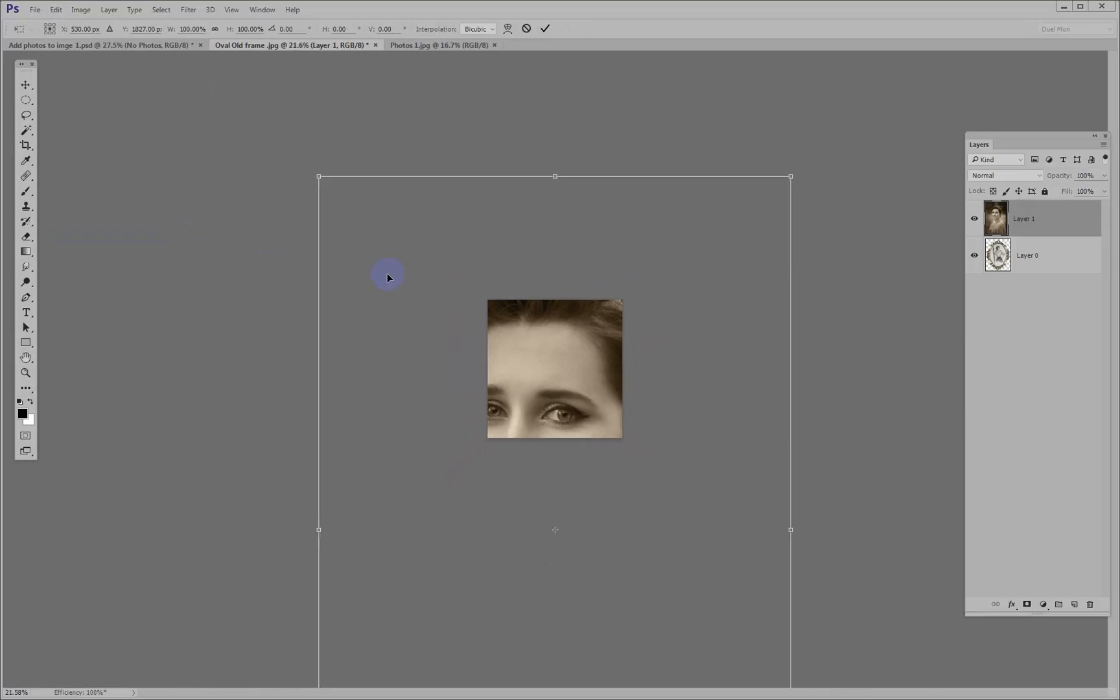
scroll(387, 274, down, 2)
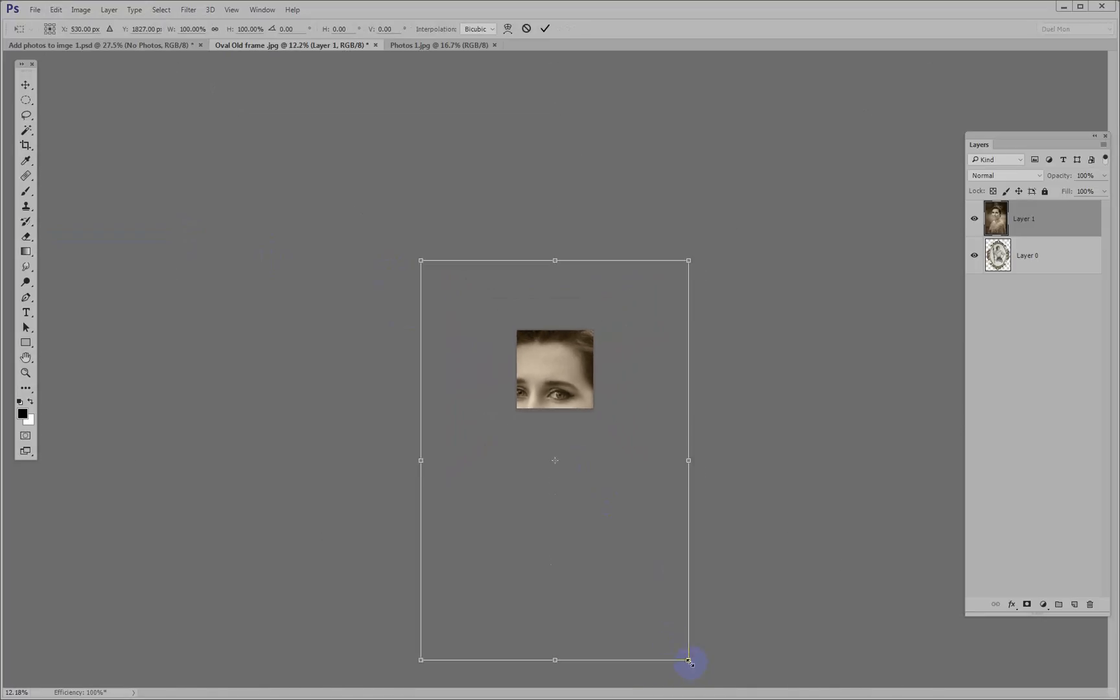
drag(690, 662, 568, 396)
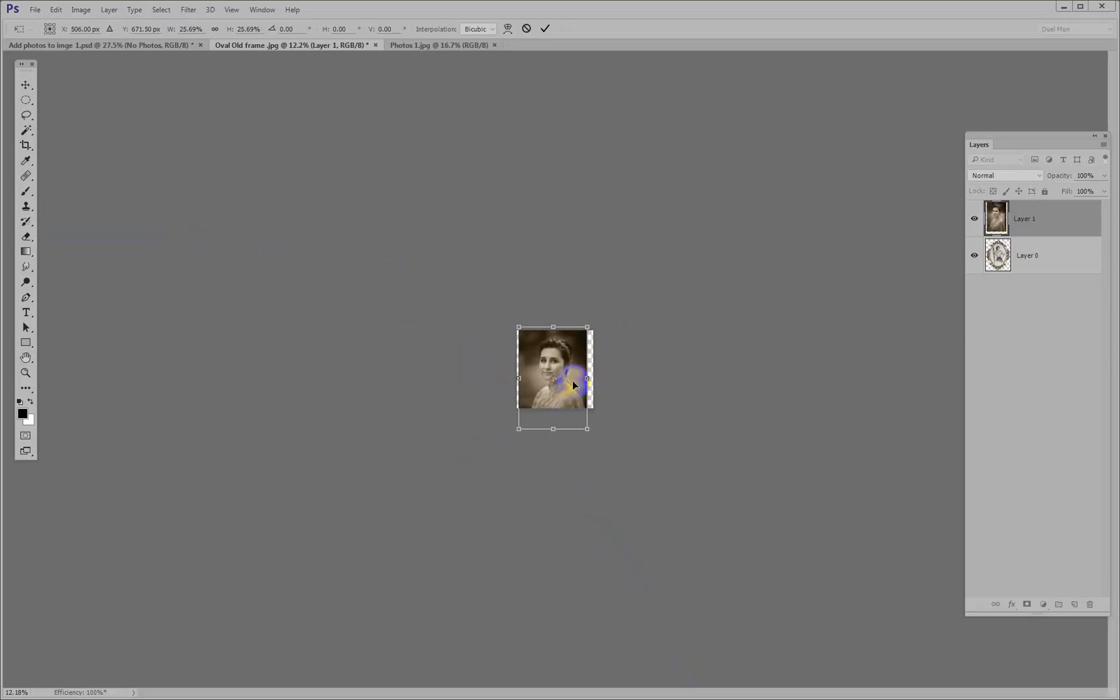
key(Return)
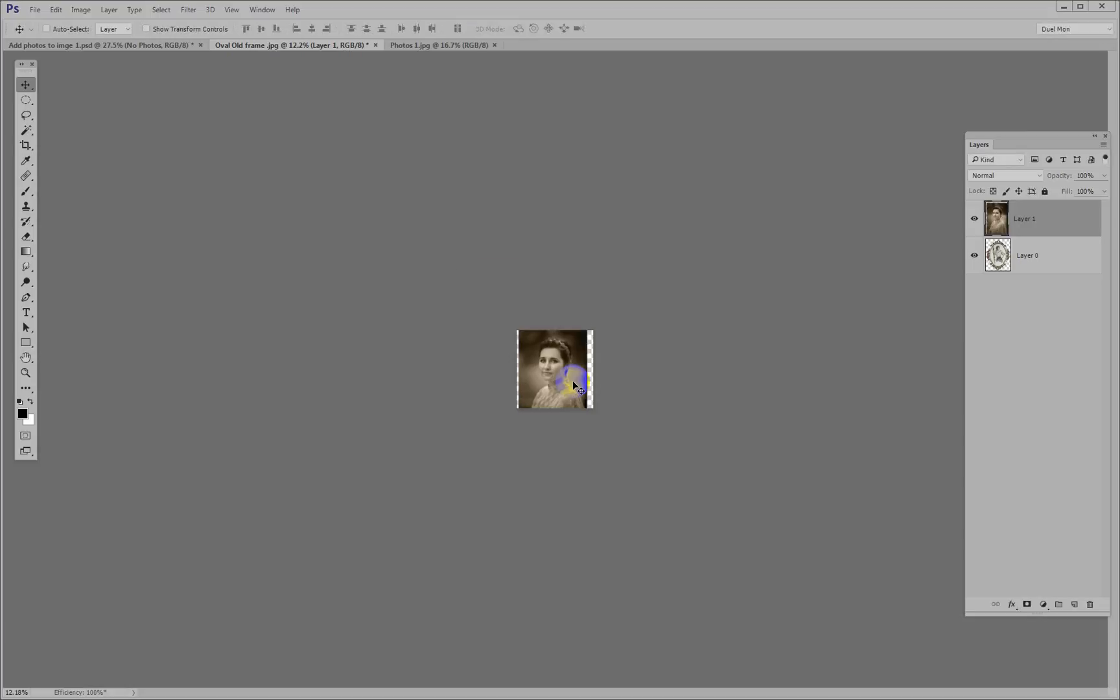
key(ctrl+0)
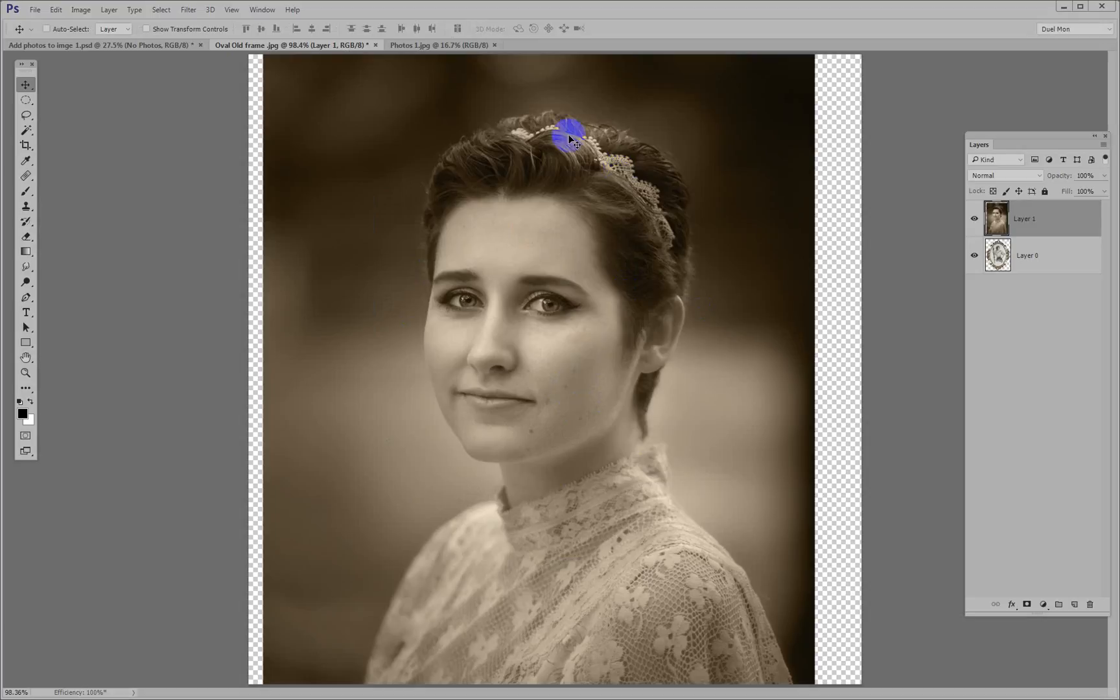
Hide the portrait layer and, on Layer 0, draw an elliptical selection about 513 by 768 px aligned over the frame's oval opening
click(974, 219)
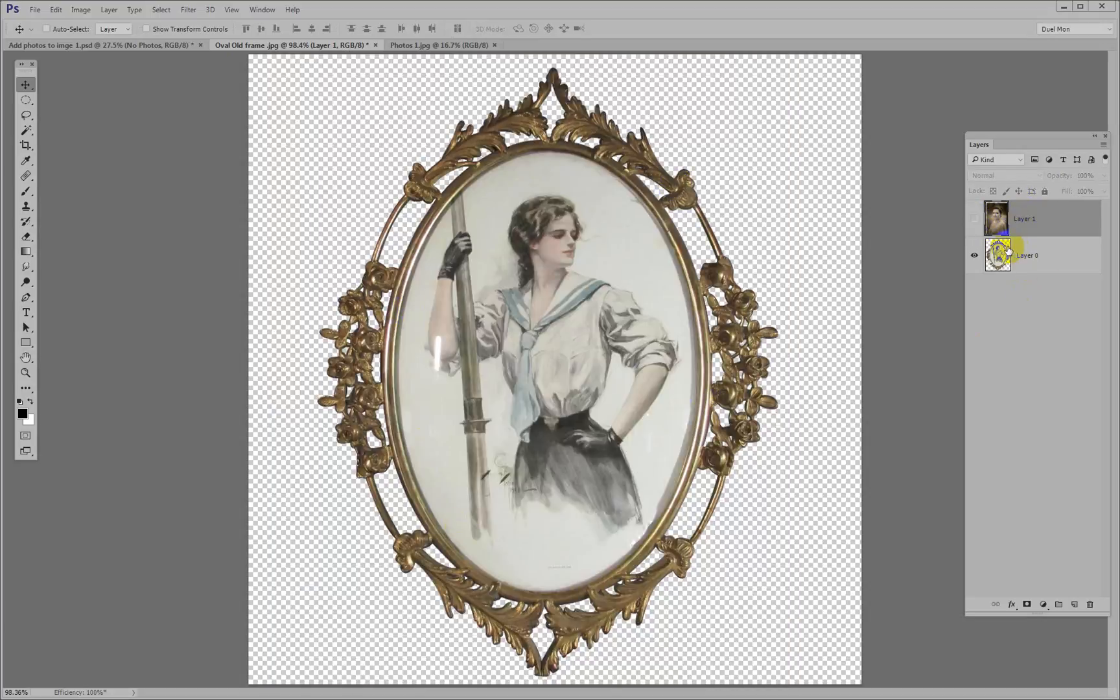
click(1036, 262)
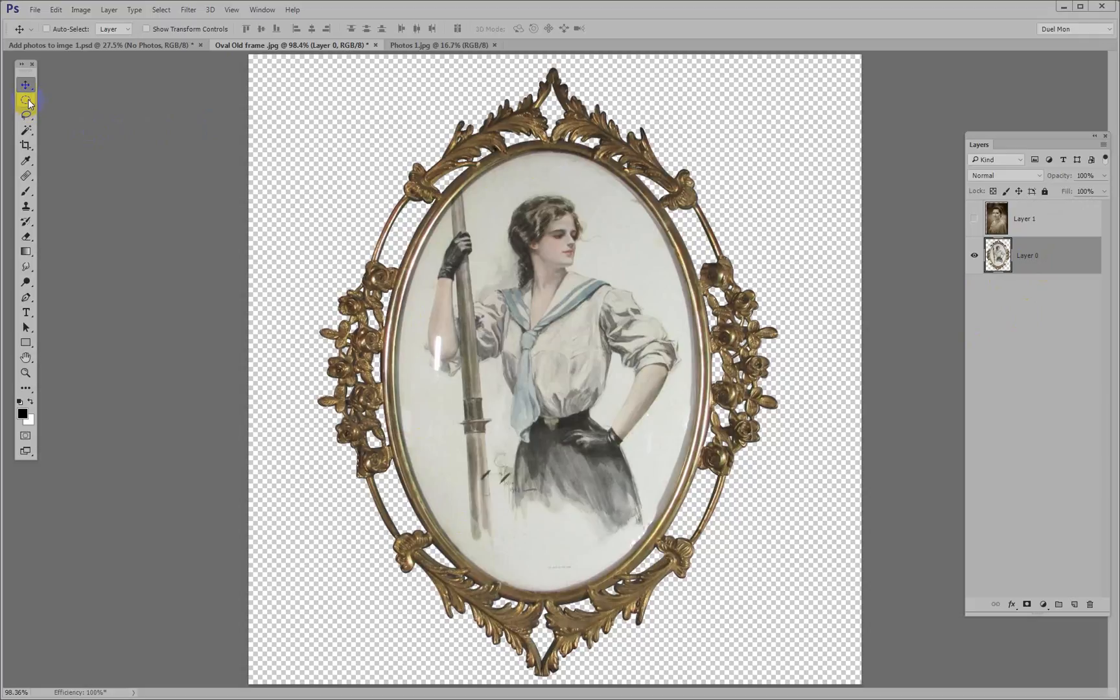
drag(28, 104, 113, 115)
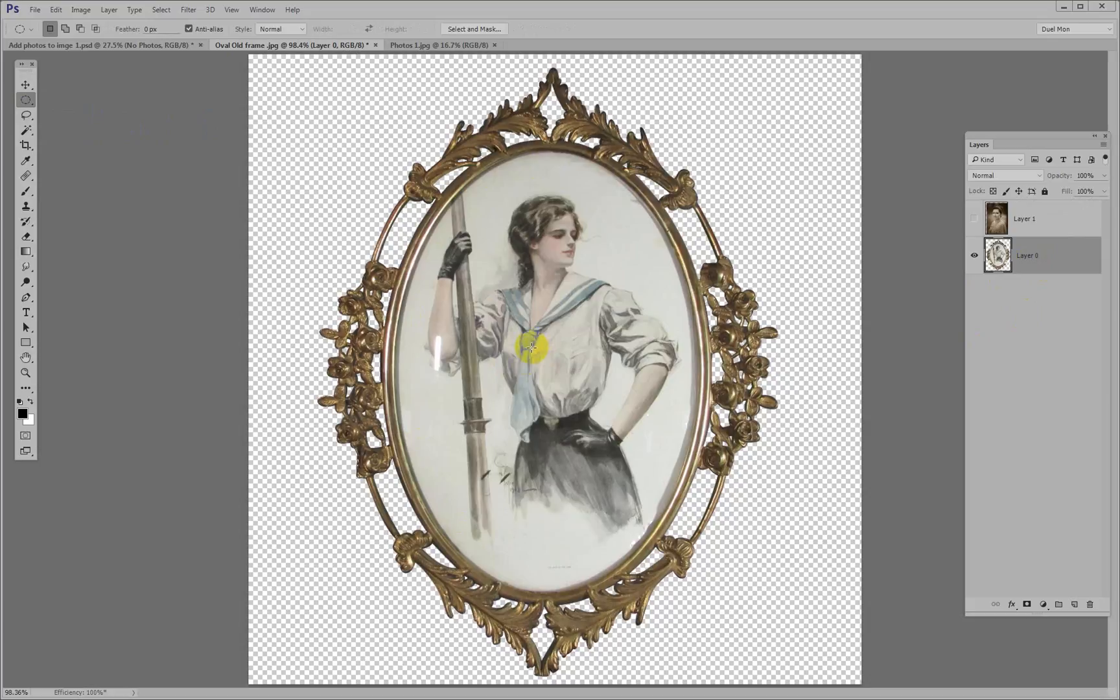
drag(532, 350, 599, 449)
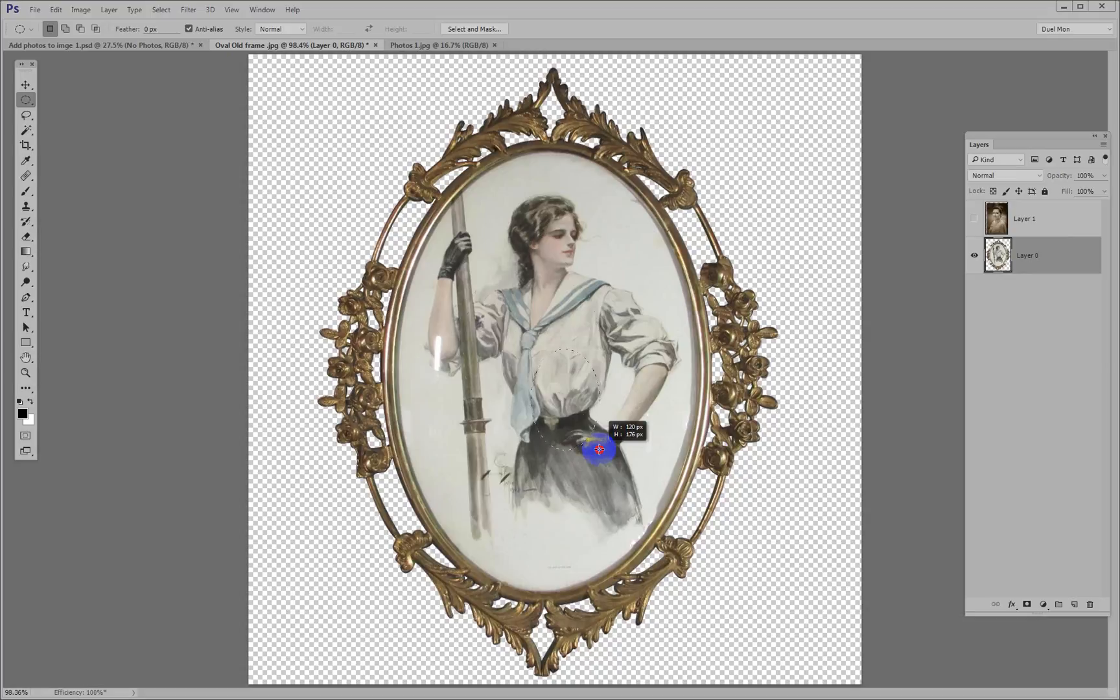
drag(599, 449, 648, 541)
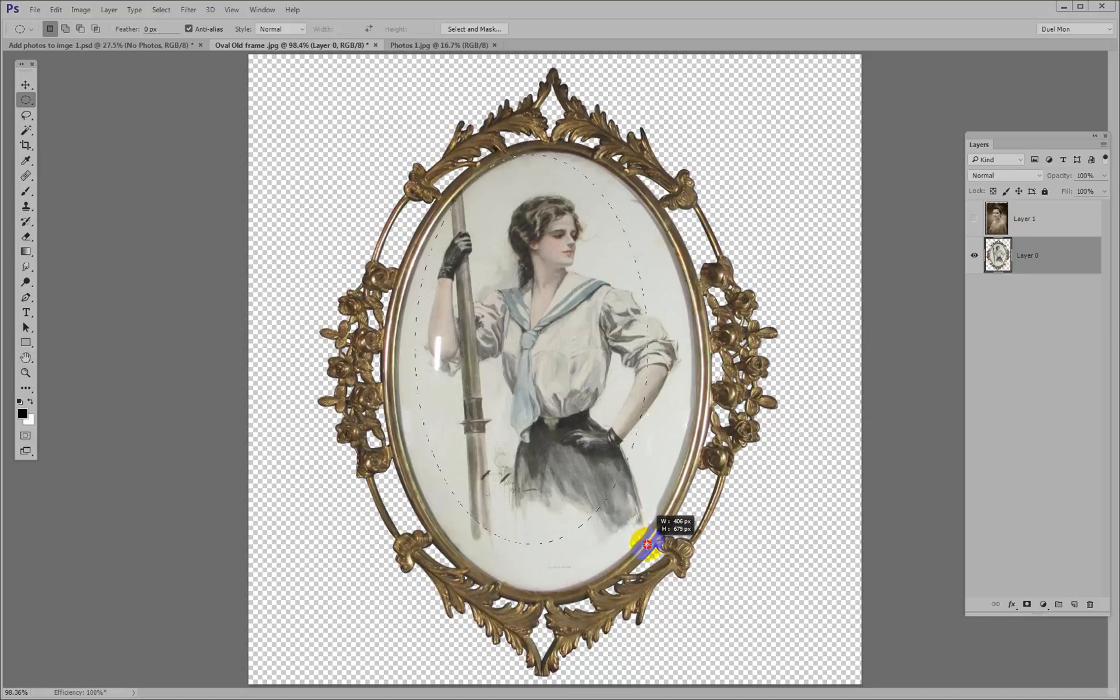
drag(647, 544, 694, 601)
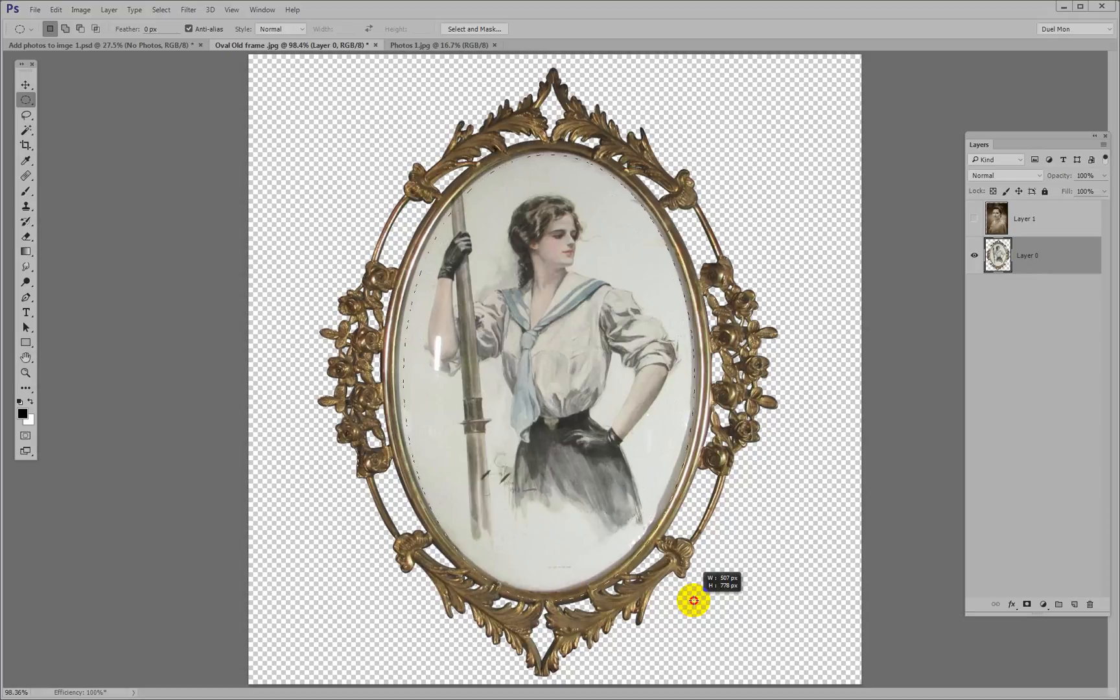
drag(694, 601, 694, 592)
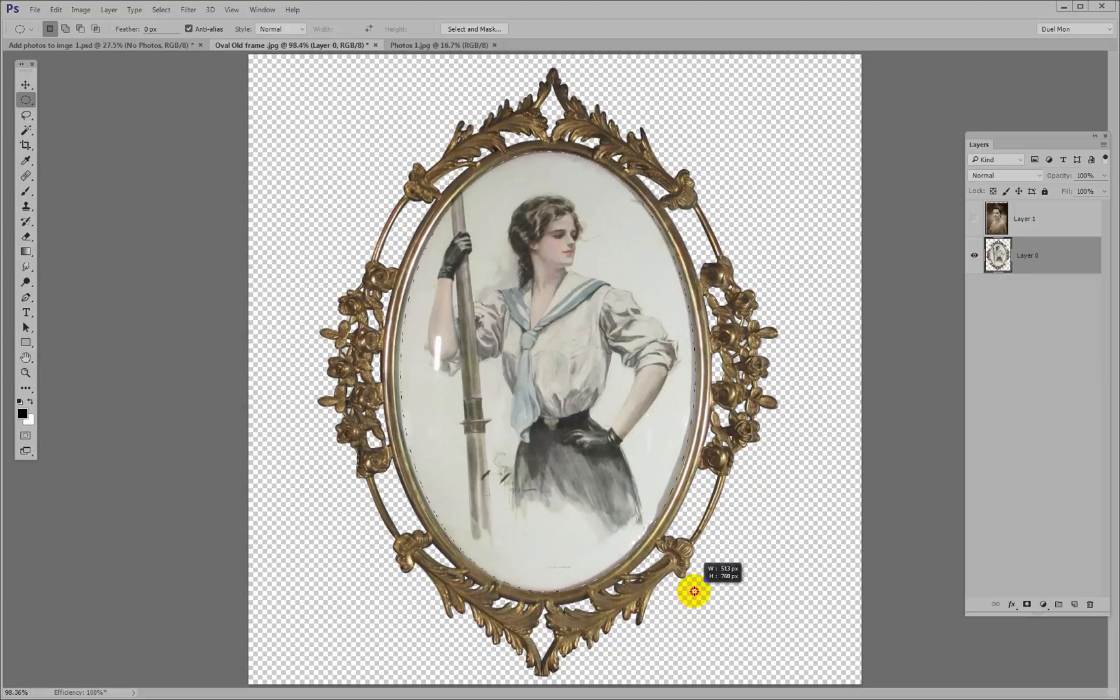
drag(695, 591, 695, 591)
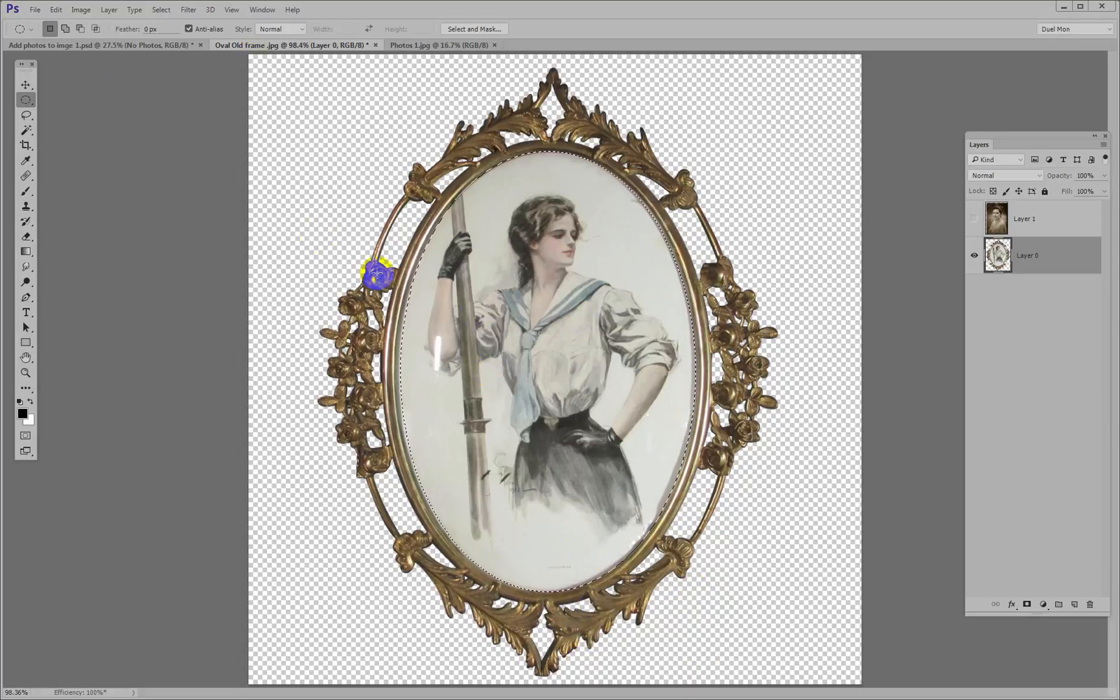
mouse_move(497, 317)
mouse_down()
mouse_move(473, 261)
mouse_move(511, 316)
mouse_move(493, 317)
mouse_up()
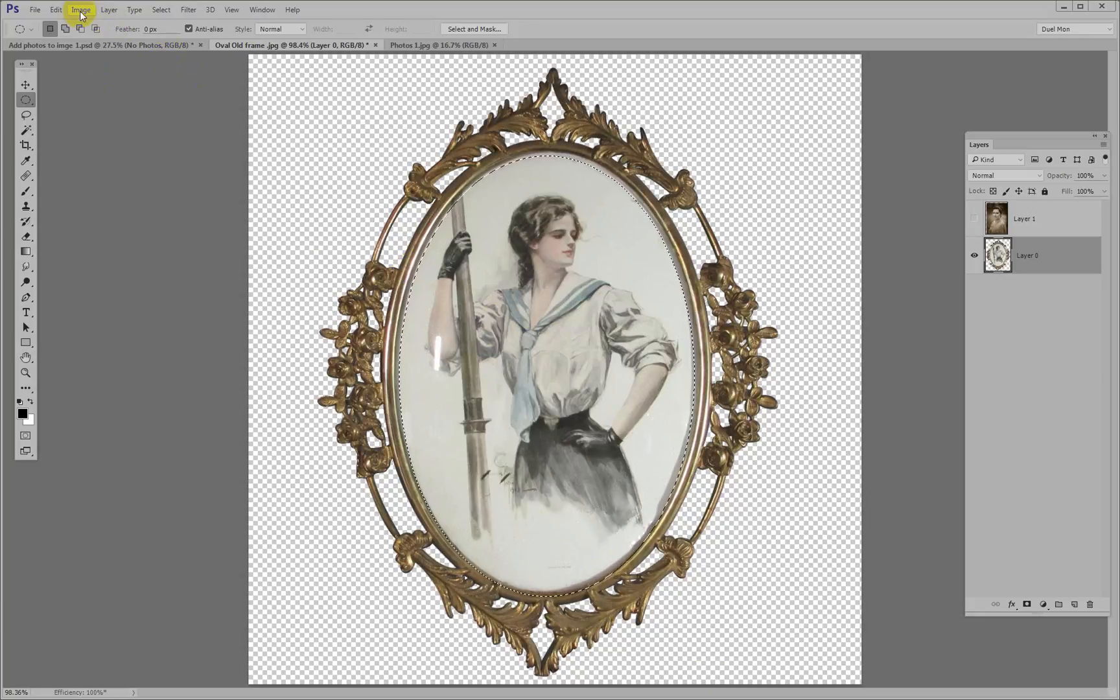
Use Transform Selection to raise the oval selection's lower edge and extend its upper edge to fit the frame's opening
click(162, 11)
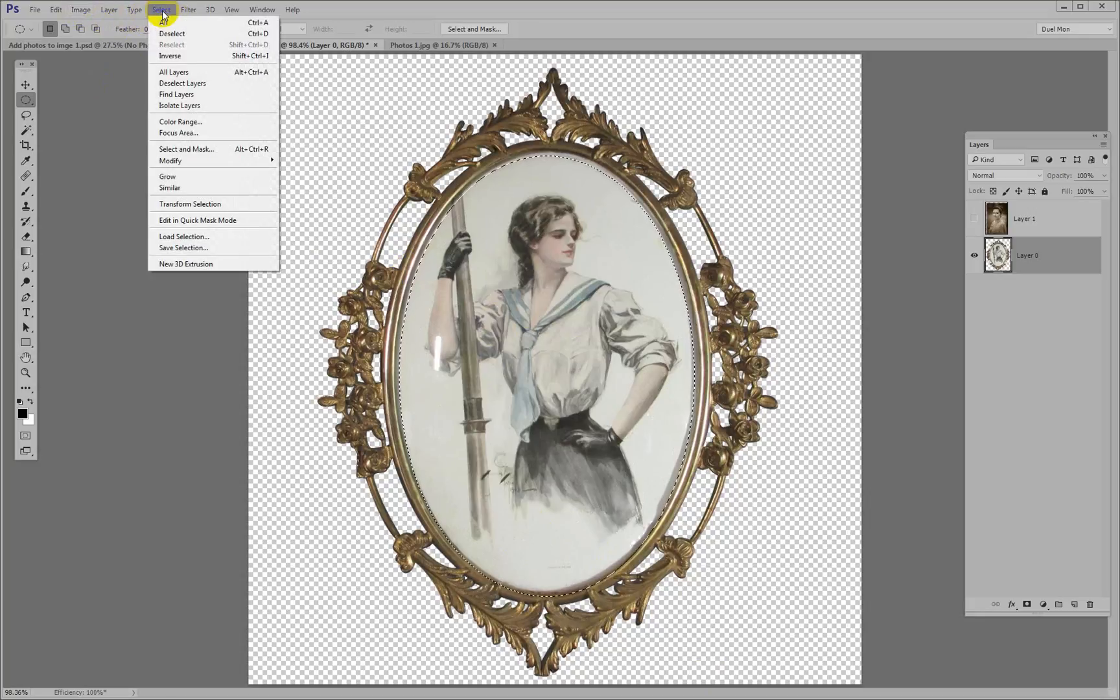
click(216, 206)
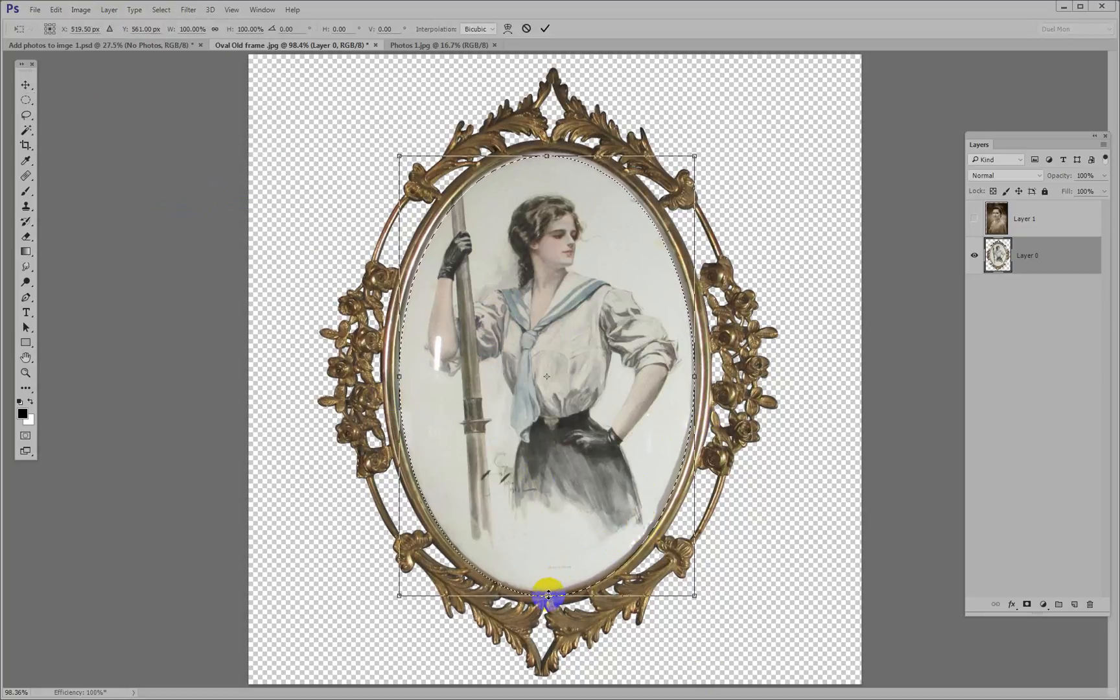
drag(547, 598, 547, 592)
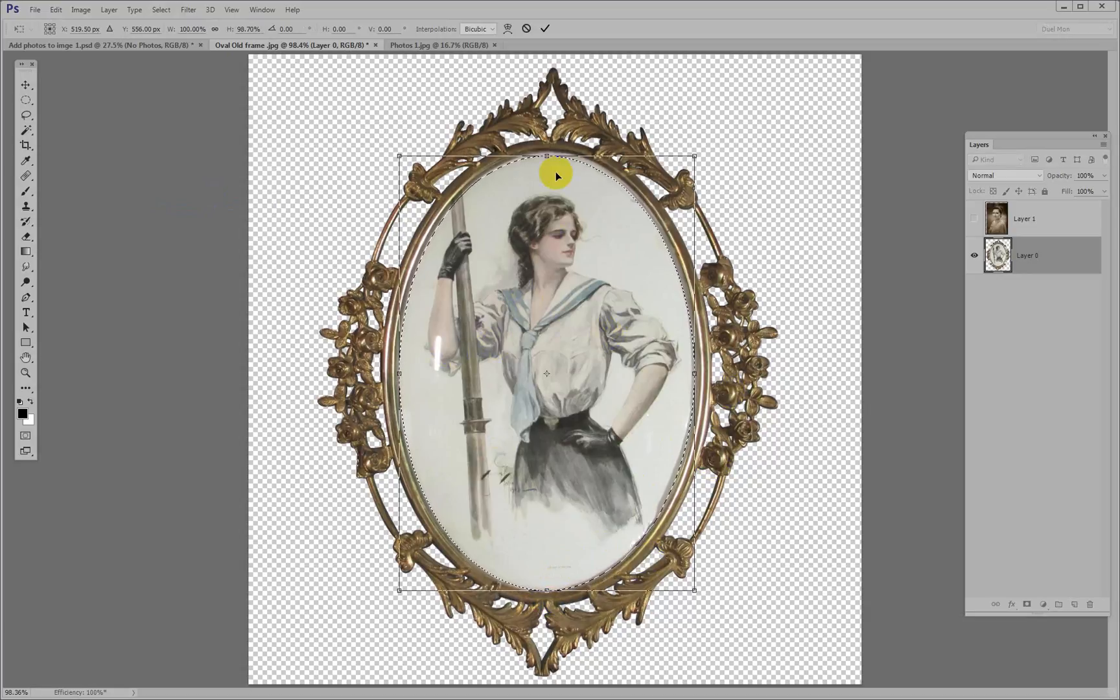
drag(547, 156, 547, 150)
key(Return)
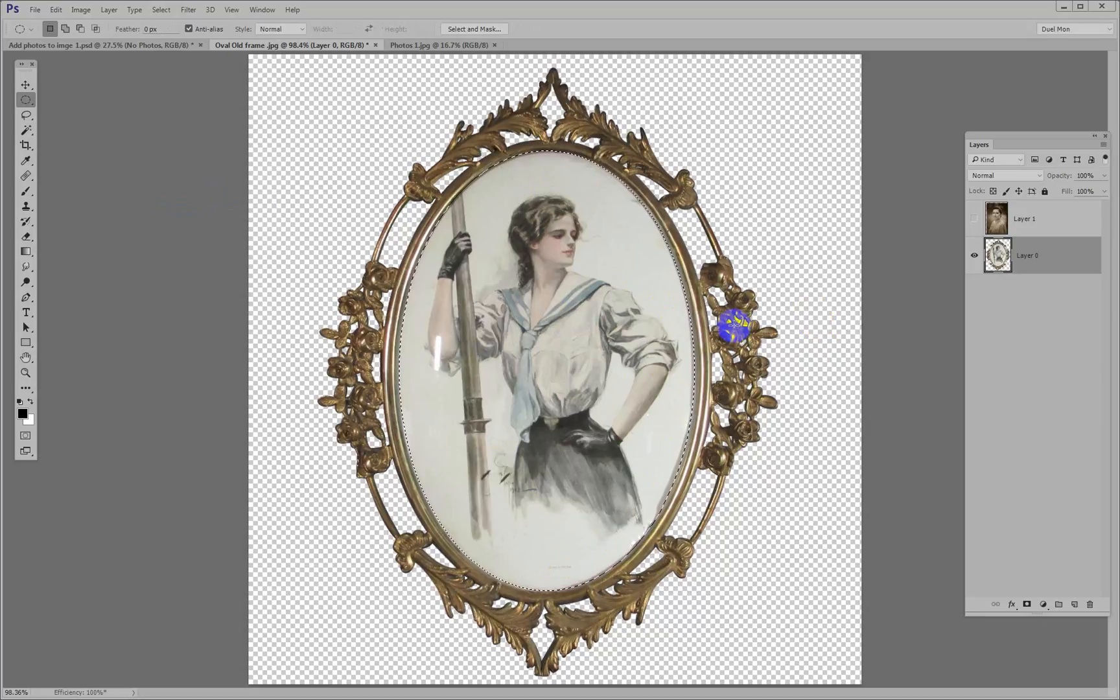
Feather the oval selection by 1.9 px with Select and Mask, output as a selection
click(476, 29)
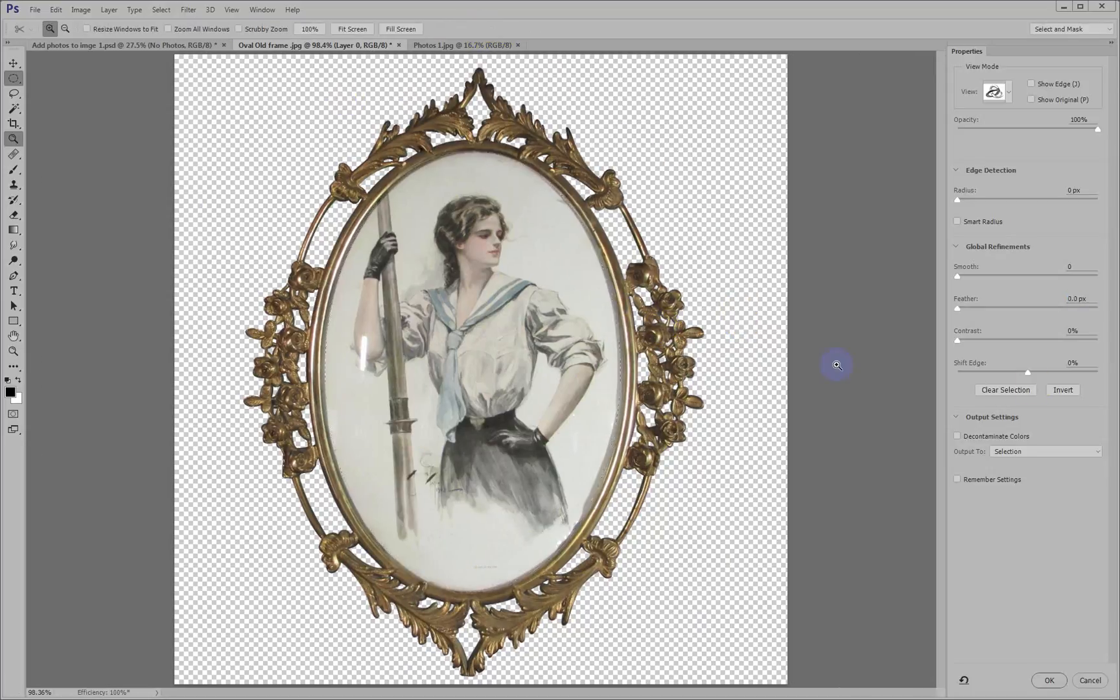
drag(962, 311, 970, 311)
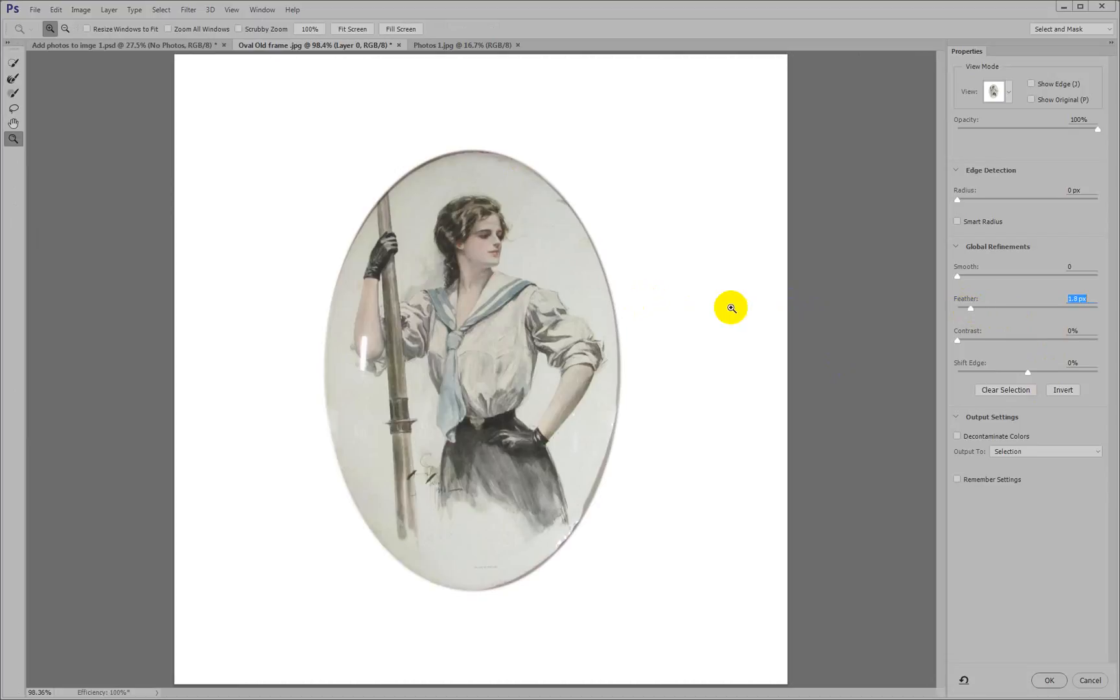
drag(970, 306, 974, 306)
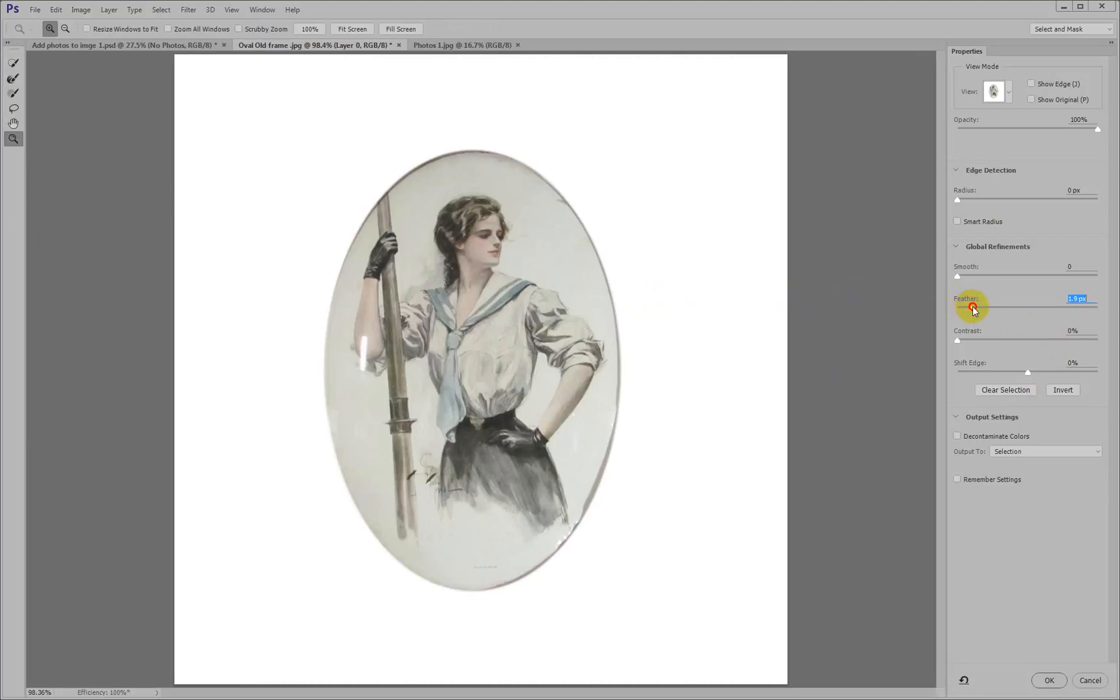
click(1050, 680)
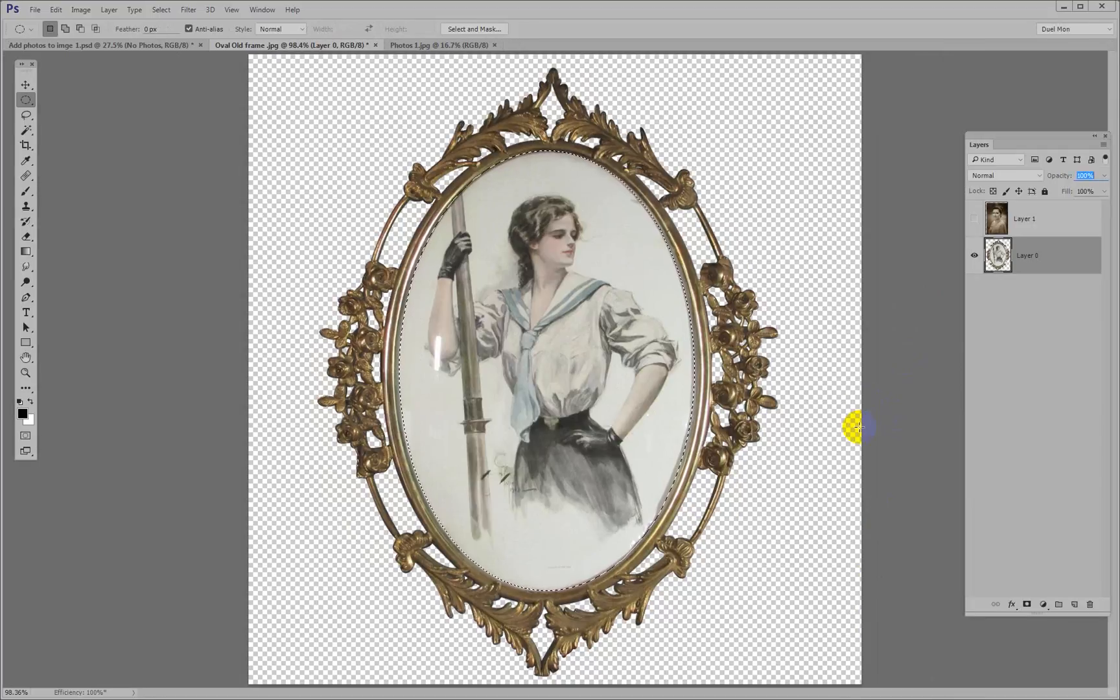
Show the portrait layer again, select it, and add a layer mask from the oval selection
click(974, 221)
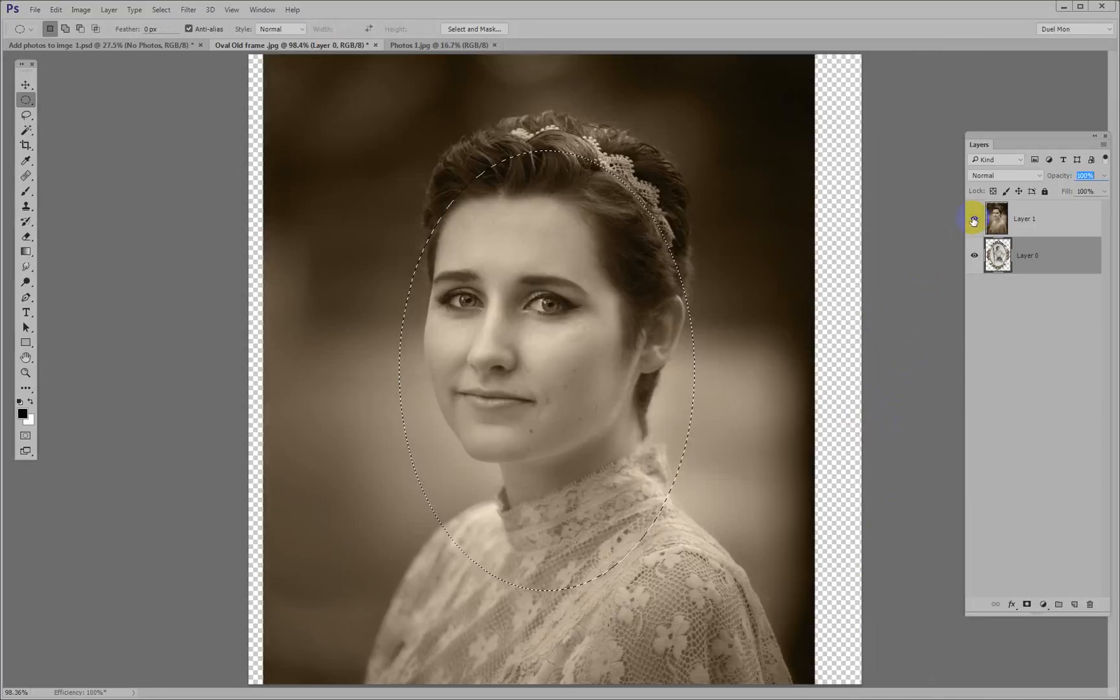
click(1052, 223)
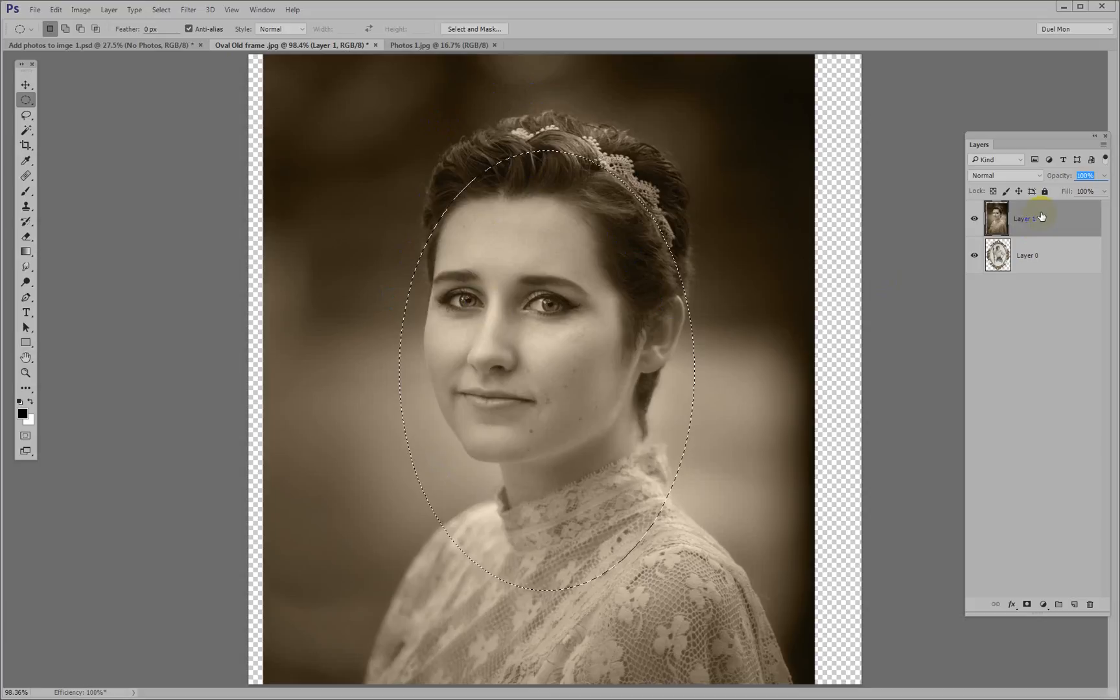
click(1028, 606)
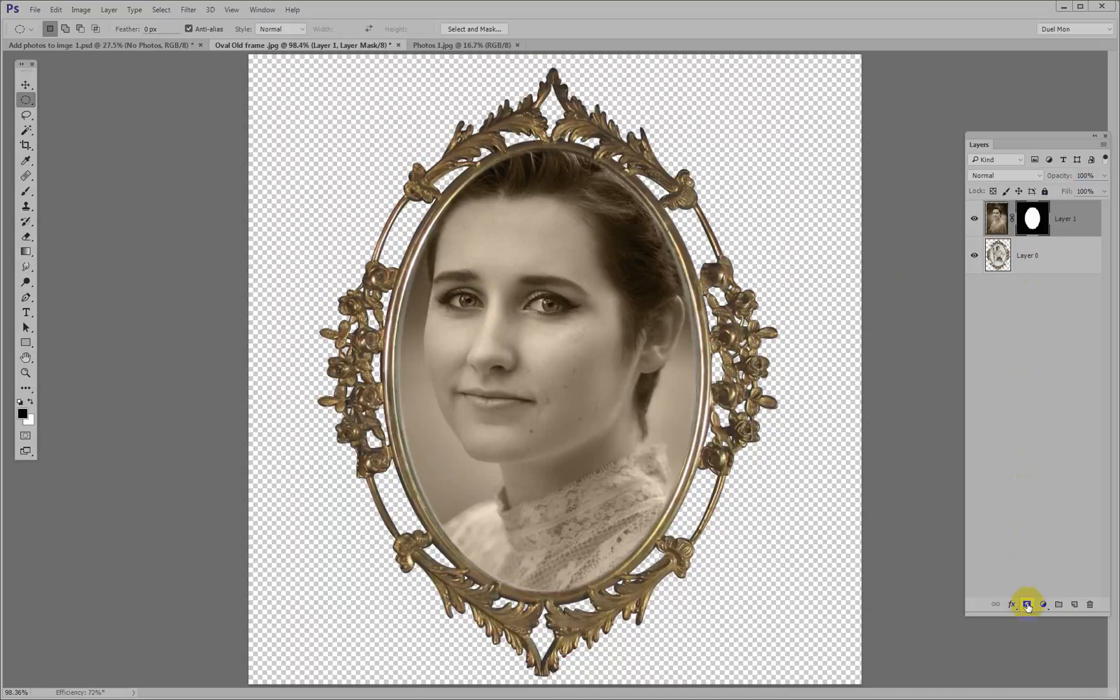
Target the portrait image on Layer 1 instead of its mask, and unlink the image from the mask
scroll(704, 428, down, 3)
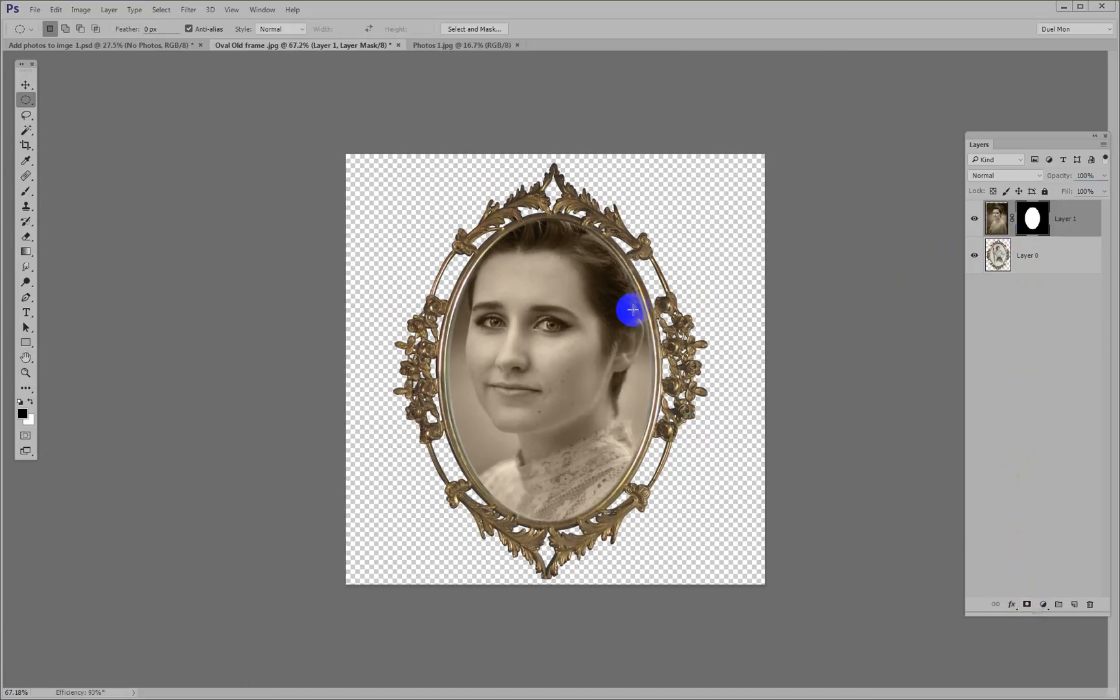
click(997, 219)
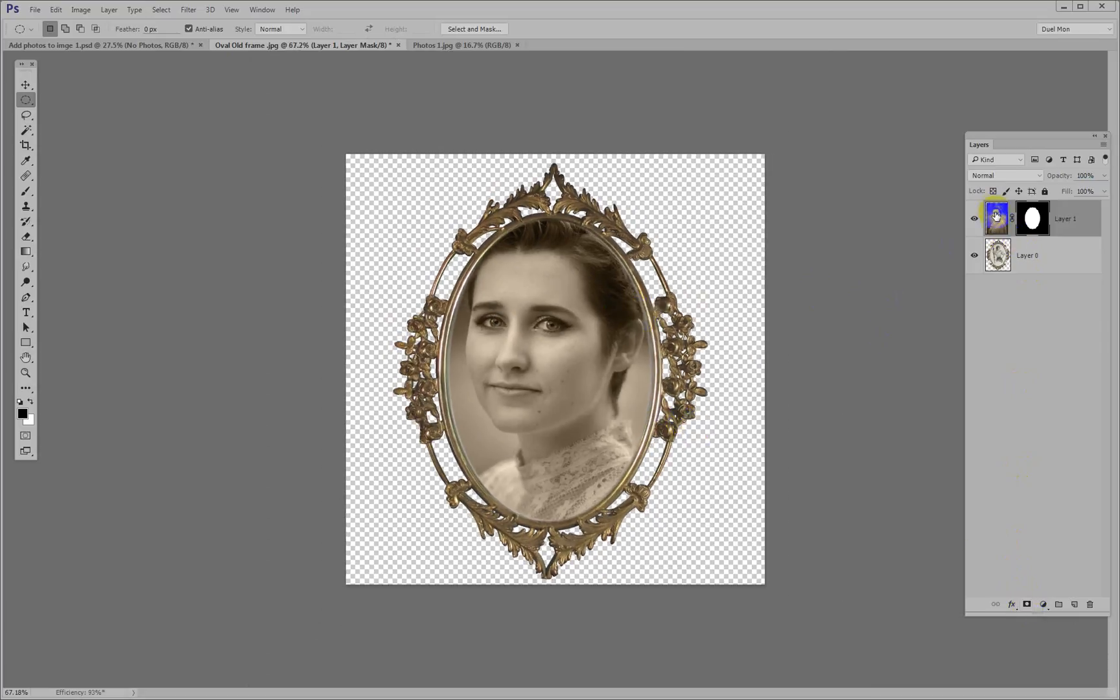
click(996, 216)
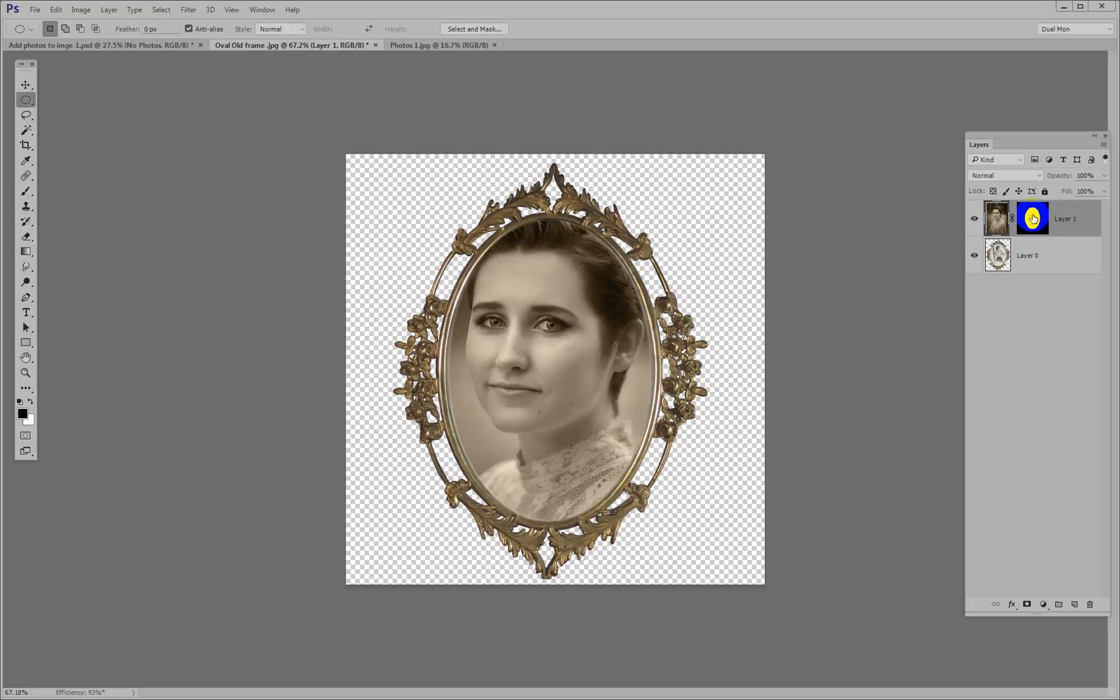
click(1014, 220)
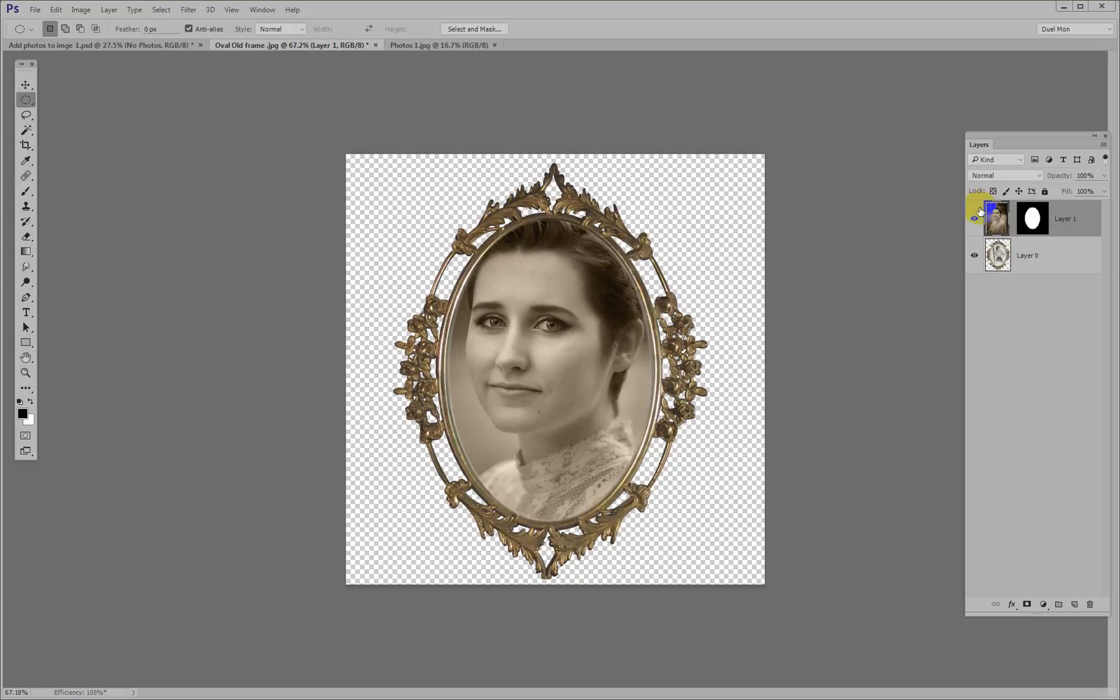
Scale the unlinked portrait to about 71.8% with Free Transform and centre the head and shoulders within the oval frame
key(ctrl+t)
key(ctrl+0)
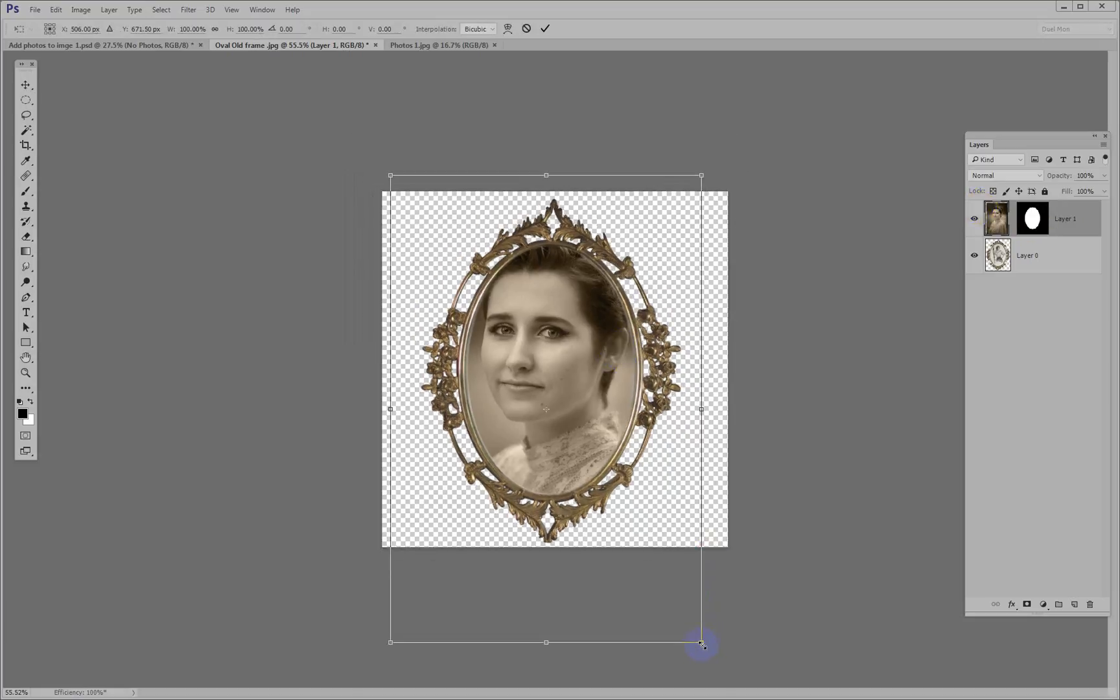
drag(702, 644, 649, 577)
drag(390, 174, 448, 238)
click(573, 446)
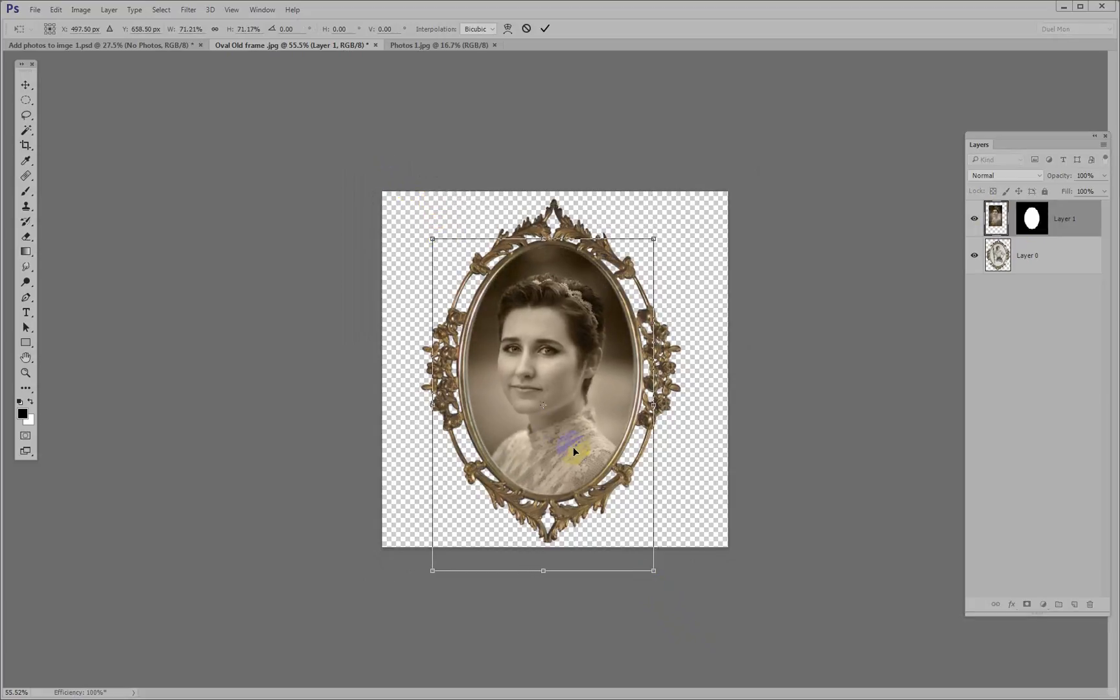
drag(574, 441, 575, 436)
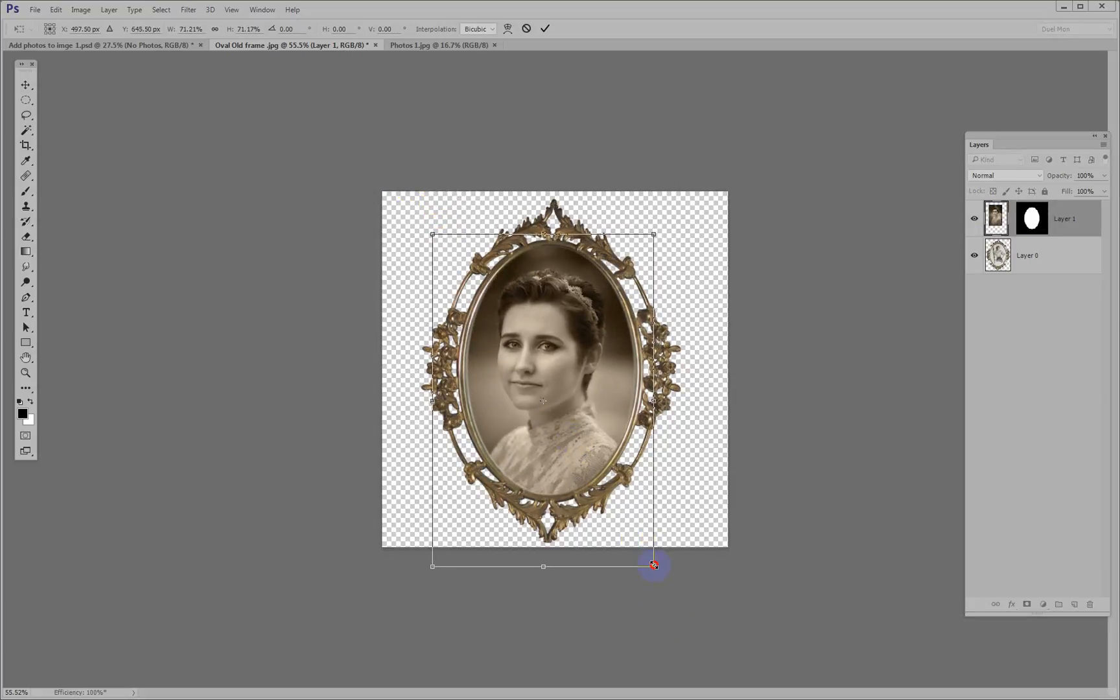
drag(653, 566, 656, 569)
drag(575, 452, 578, 452)
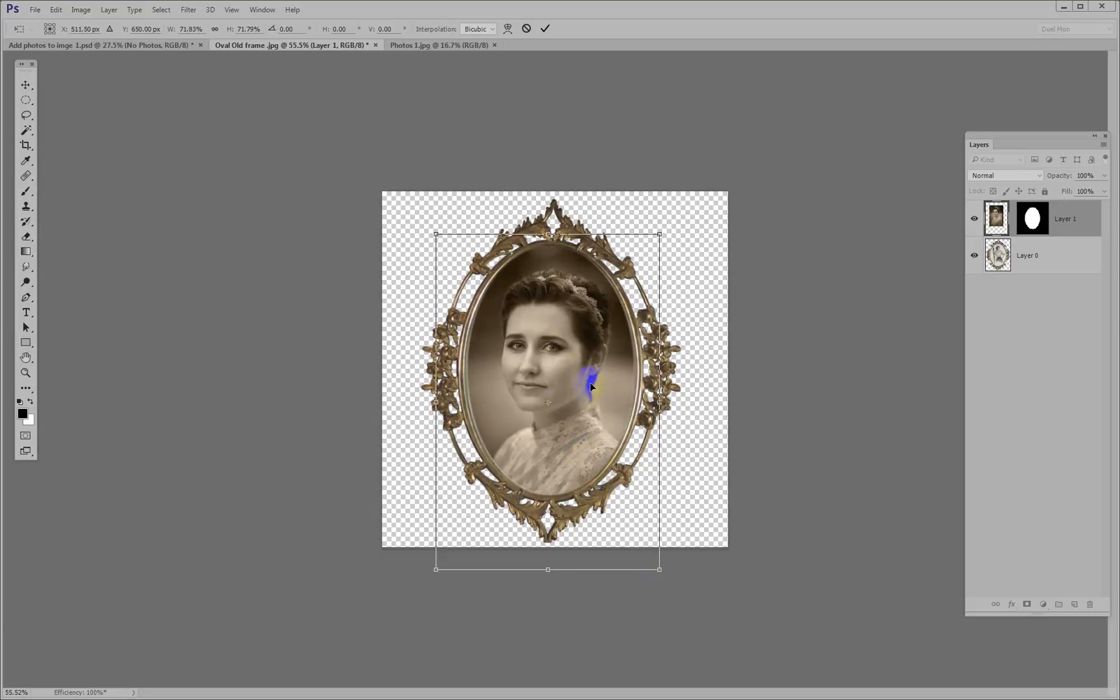
key(Return)
key(m)
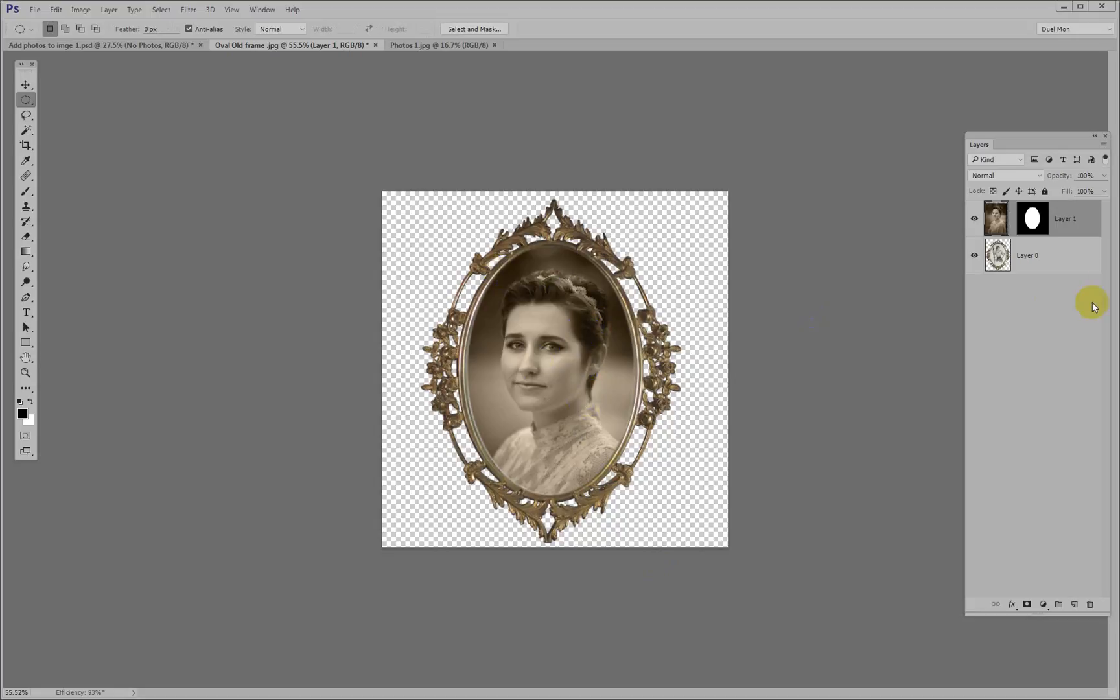
Select both the portrait and frame layers and copy them into Add photos to imge 1.psd with the Move tool
shift+click(1051, 265)
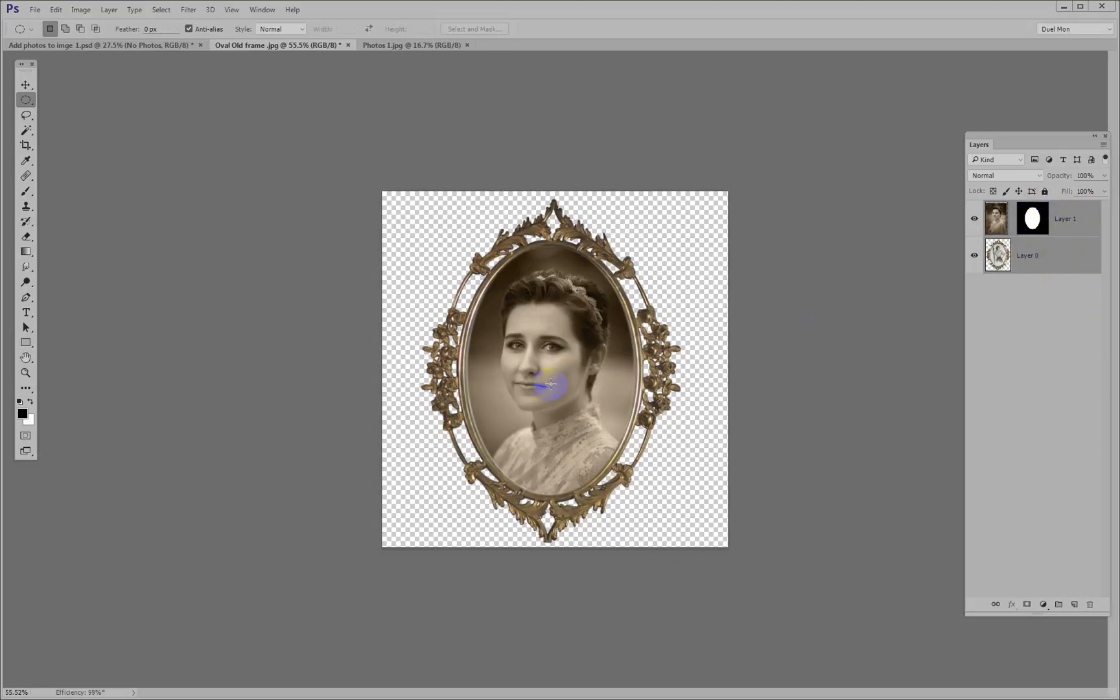
key(v)
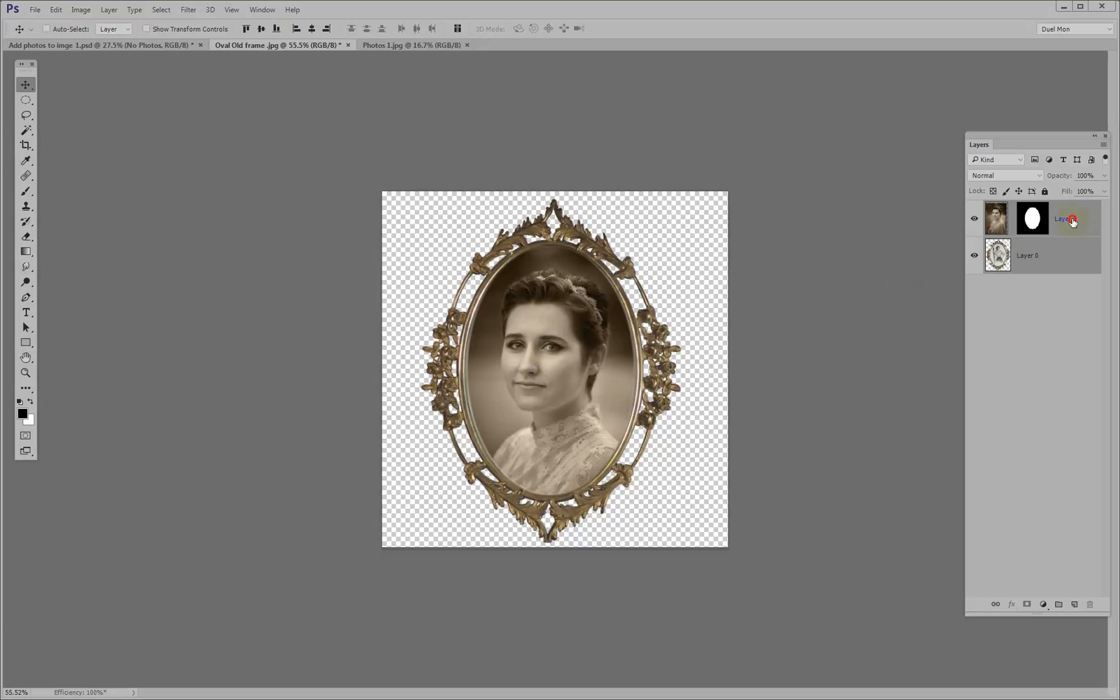
drag(1071, 221, 319, 314)
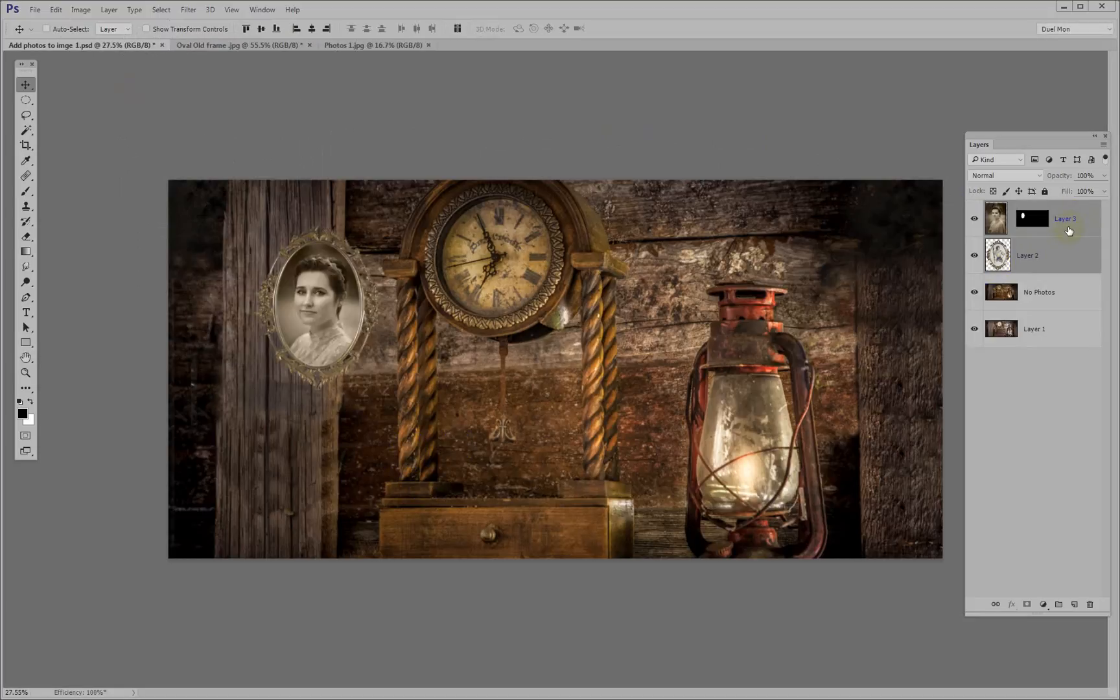
Relink the portrait to its layer mask and move the framed portrait onto the wooden post beside the clock
drag(332, 283, 308, 299)
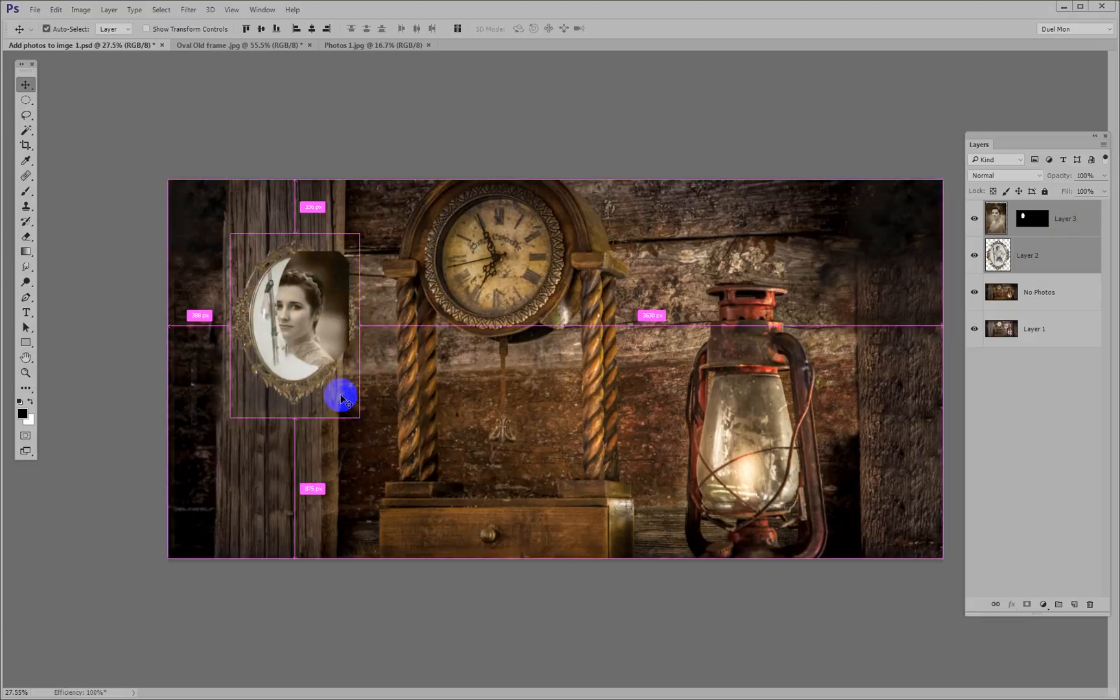
key(ctrl+z)
click(1013, 220)
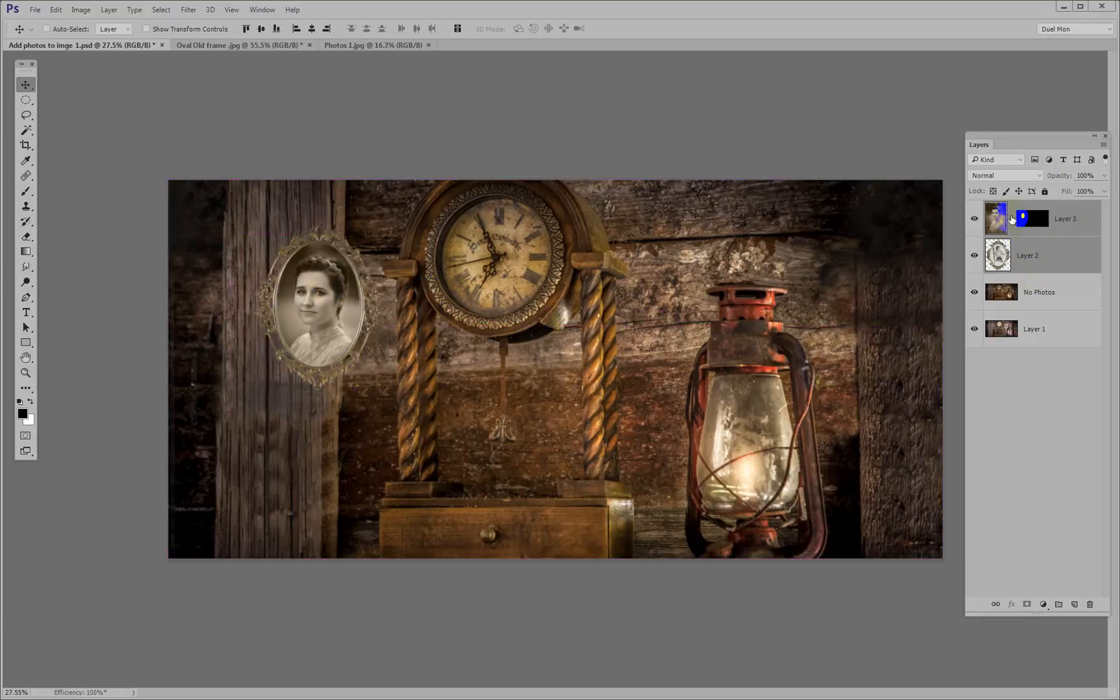
drag(329, 303, 292, 312)
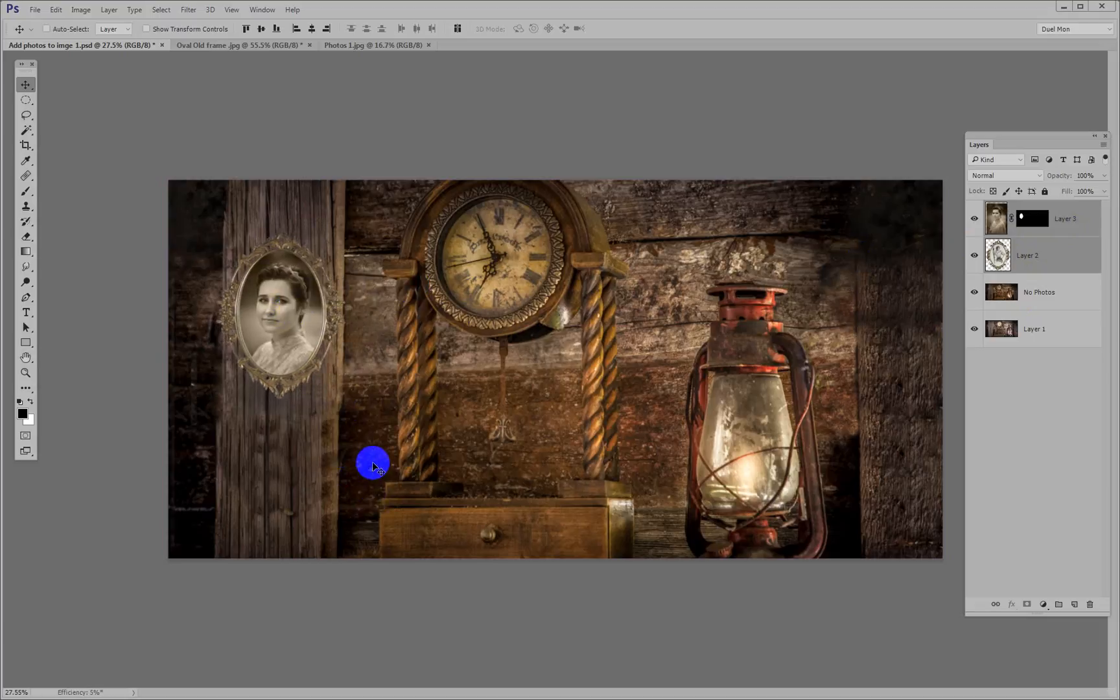
Scale the portrait and frame layers together to about 105% with Free Transform
key(ctrl)
key(ctrl+t)
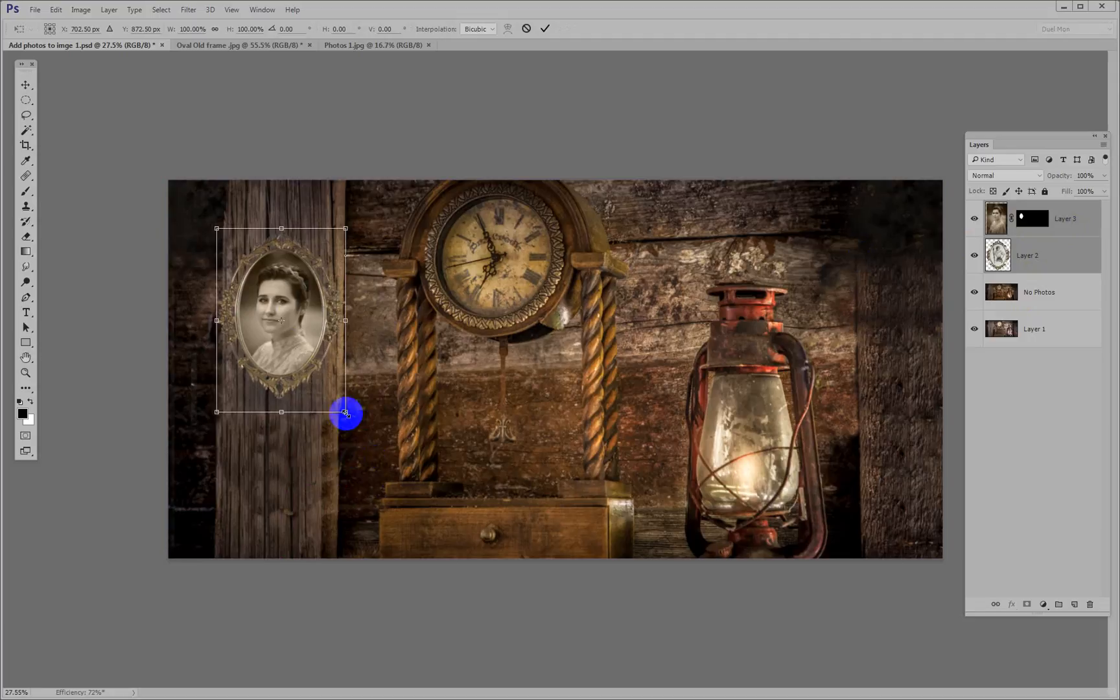
drag(345, 413, 355, 421)
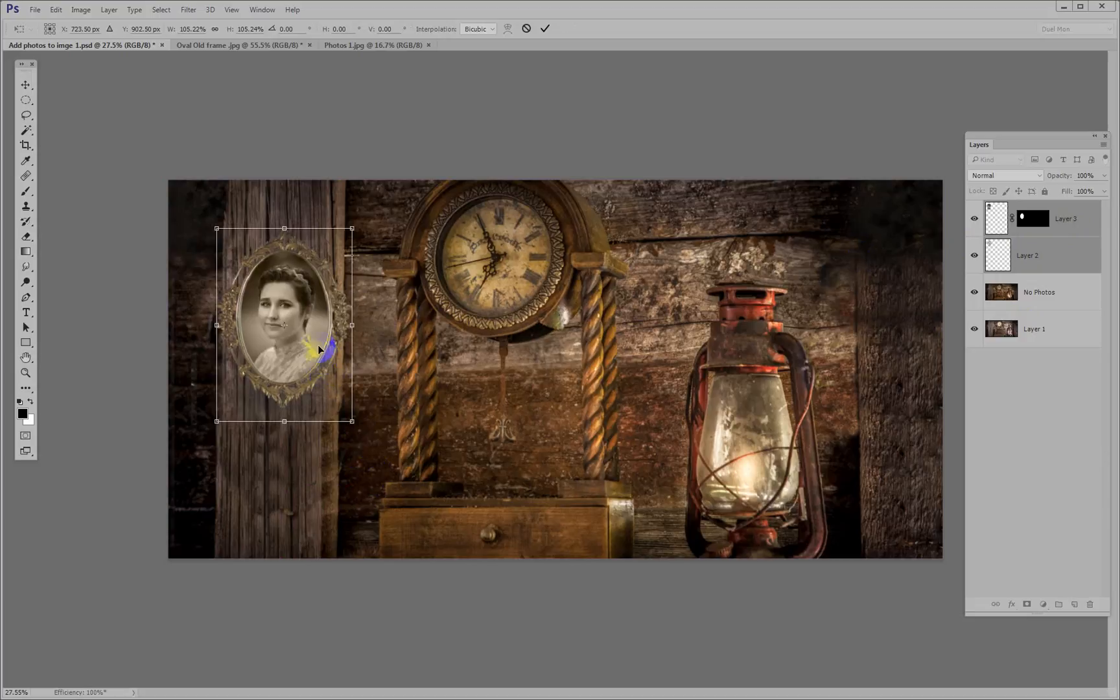
key(Return)
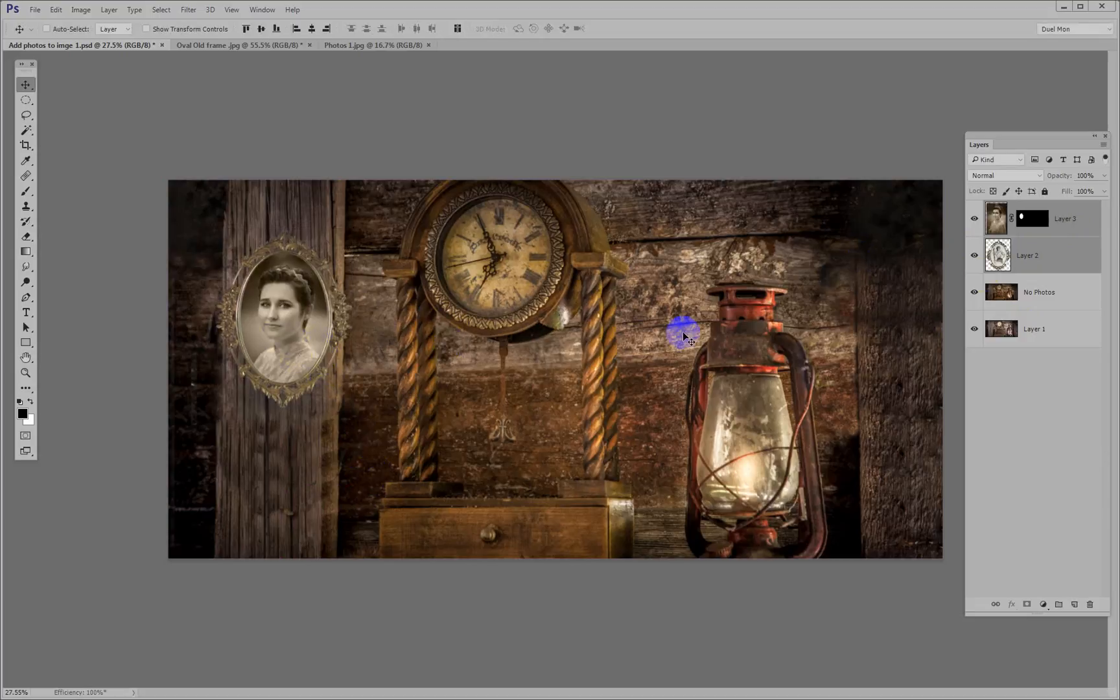
Unlink the Layer 3 portrait from its mask, flip it horizontally, rotate it about 3.7 degrees and recentre it within the oval frame
click(996, 219)
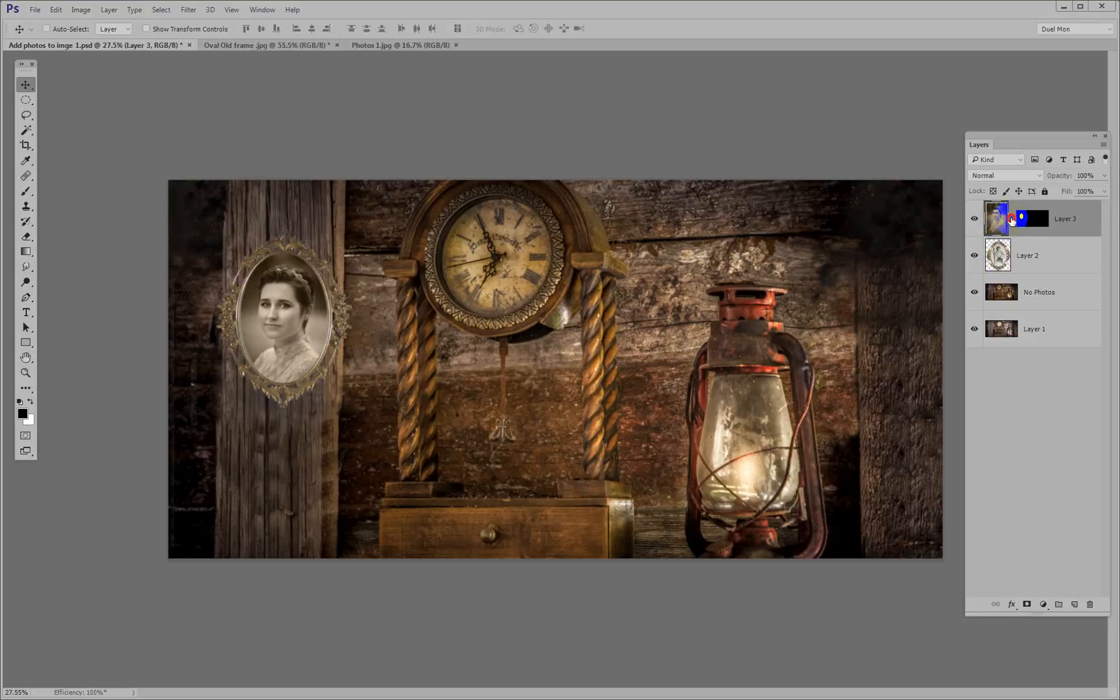
click(1000, 217)
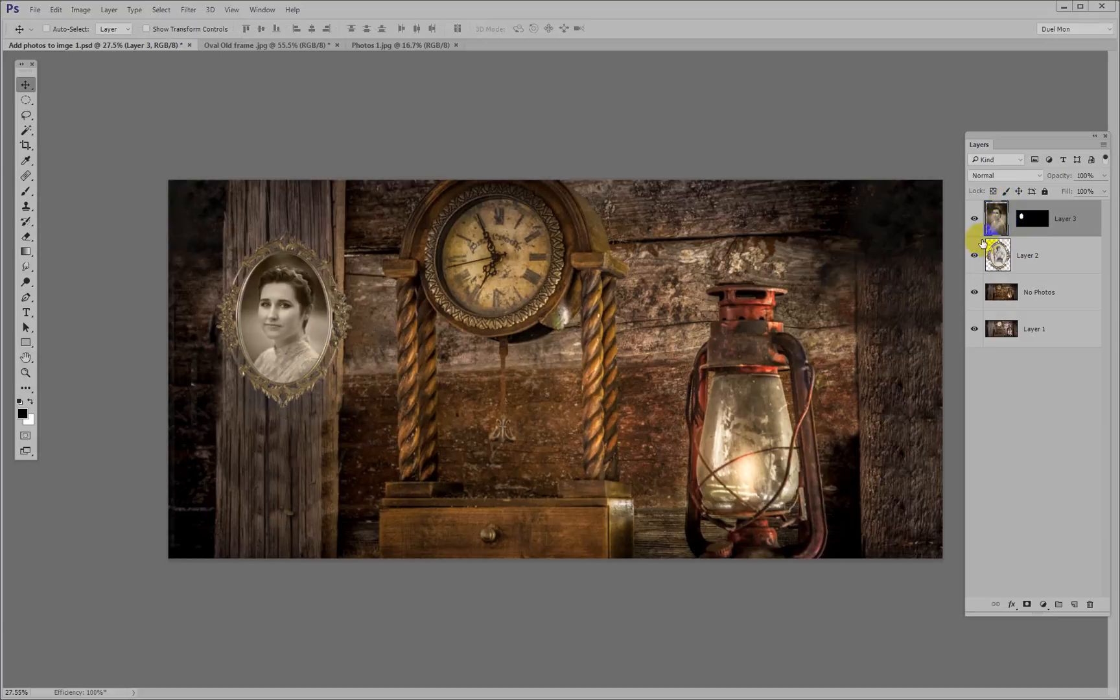
key(ctrl+t)
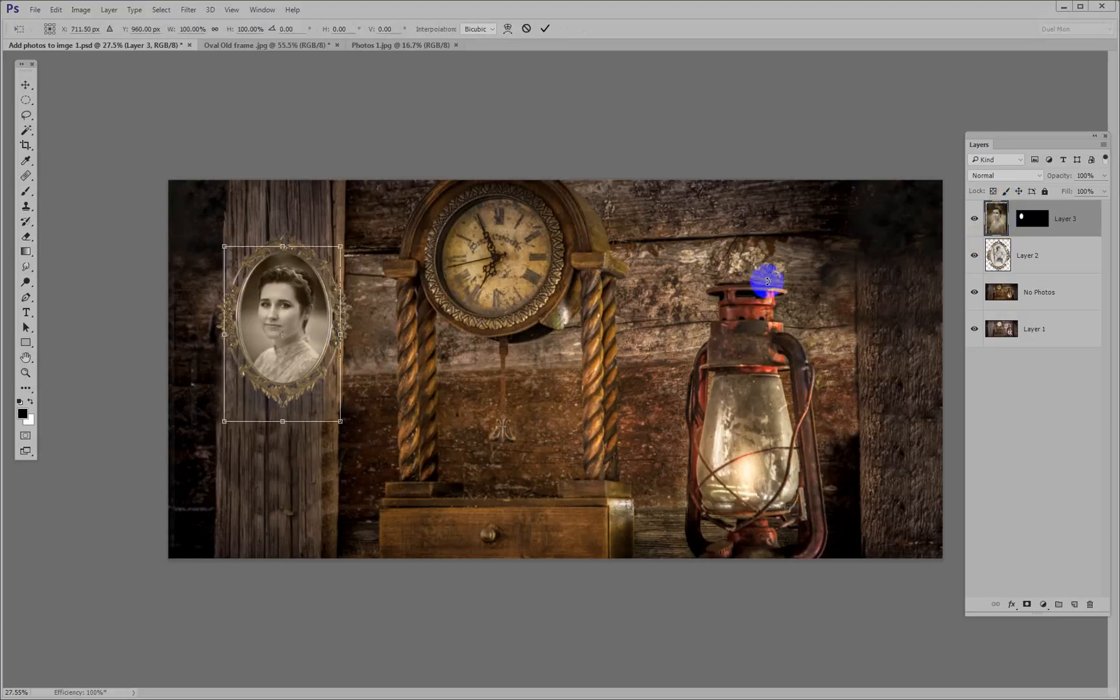
right_click(307, 324)
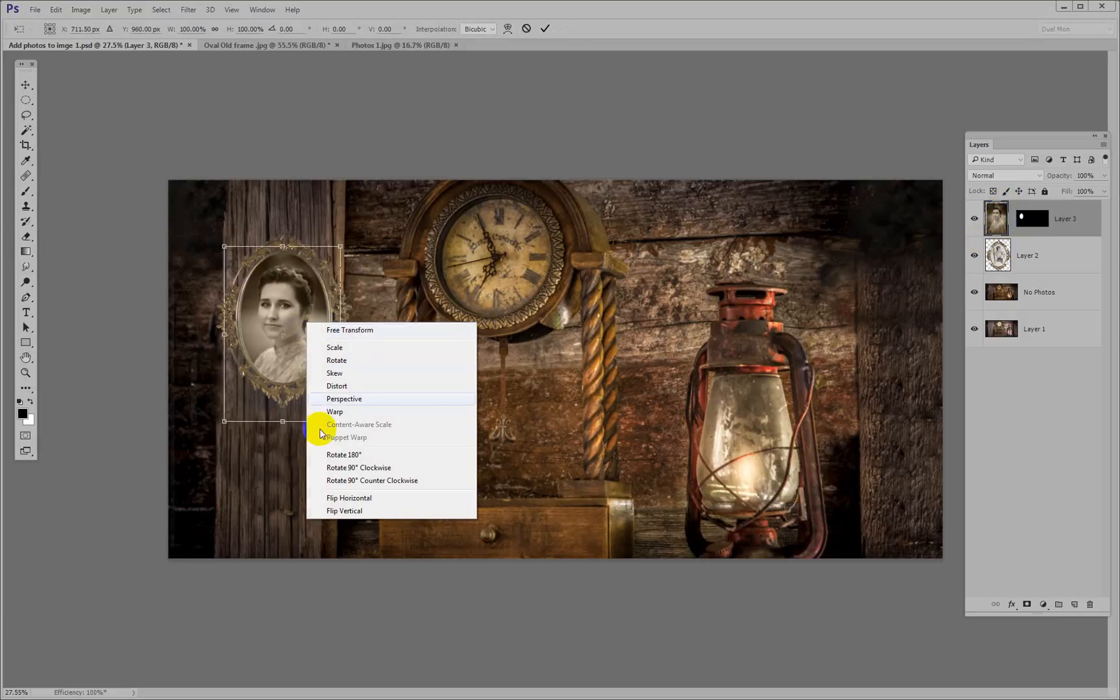
click(356, 498)
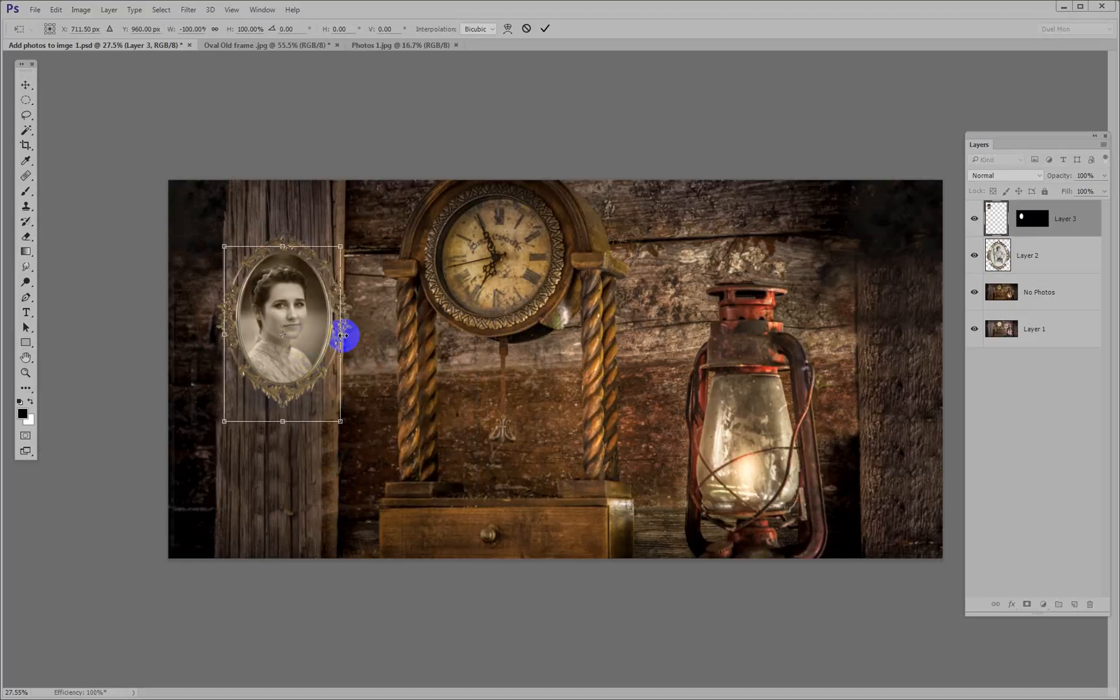
drag(364, 333, 307, 329)
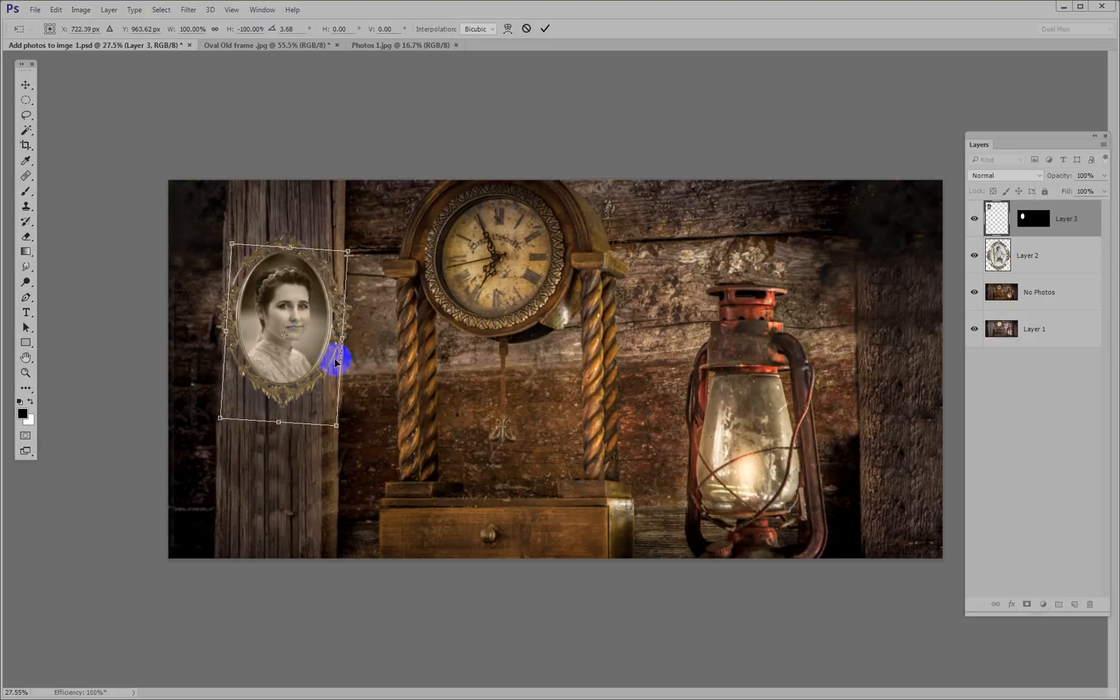
key(Return)
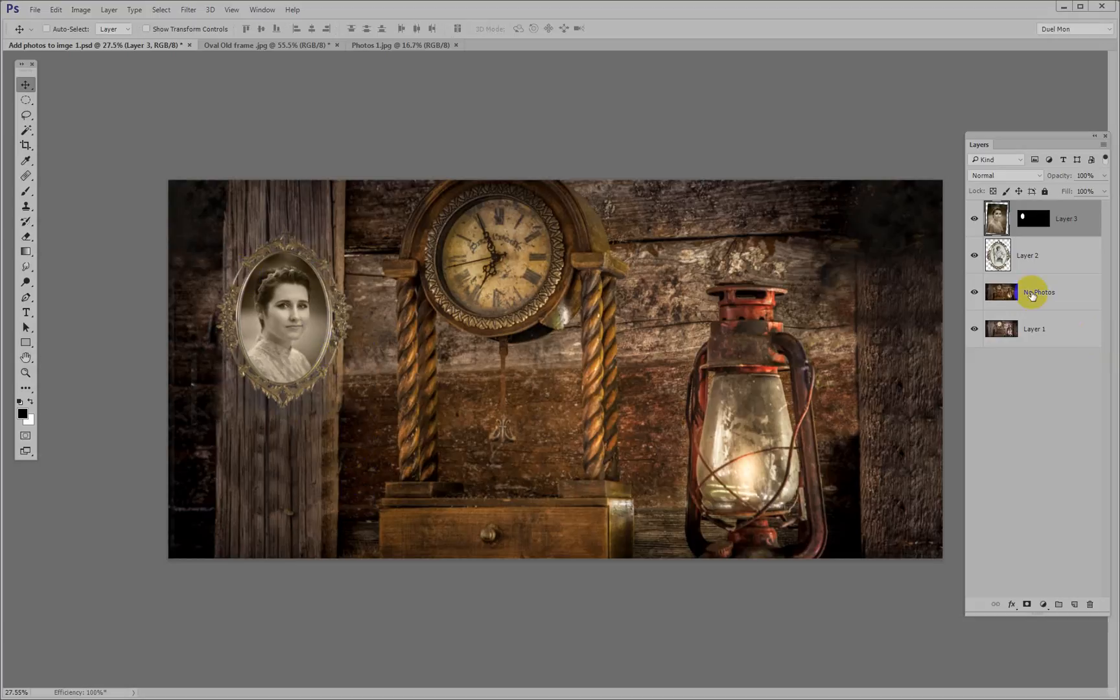
Add a drop shadow to the frame on Layer 2 with a 127° angle and a 42 px distance
click(1059, 261)
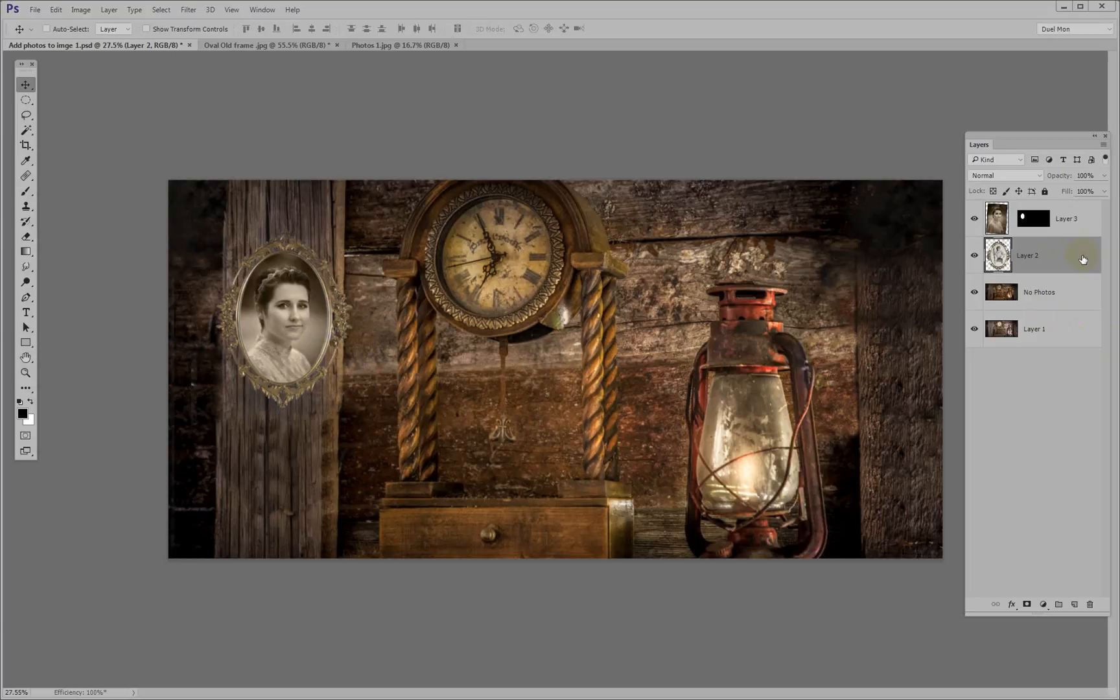
double_click(1083, 260)
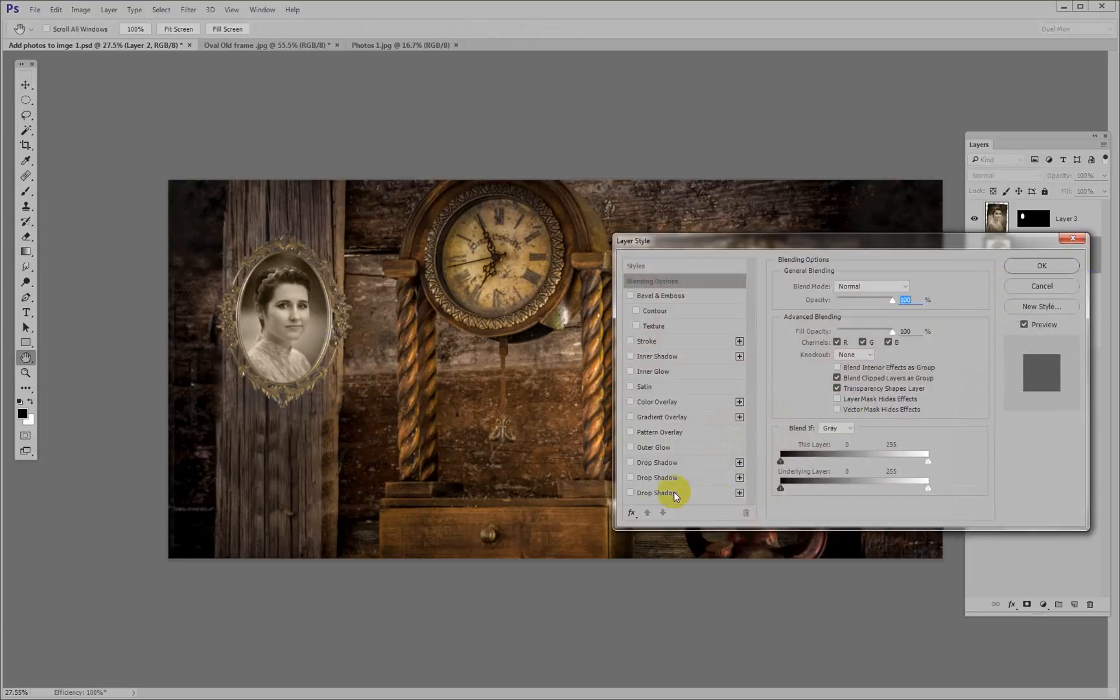
click(695, 494)
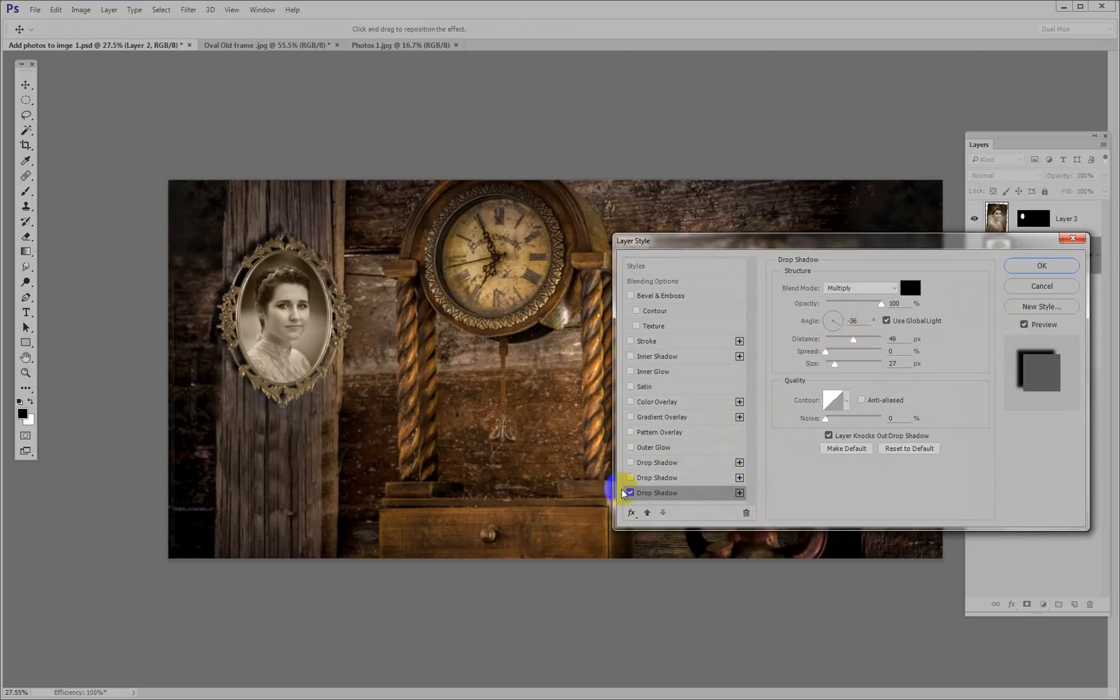
click(840, 325)
drag(840, 324, 832, 319)
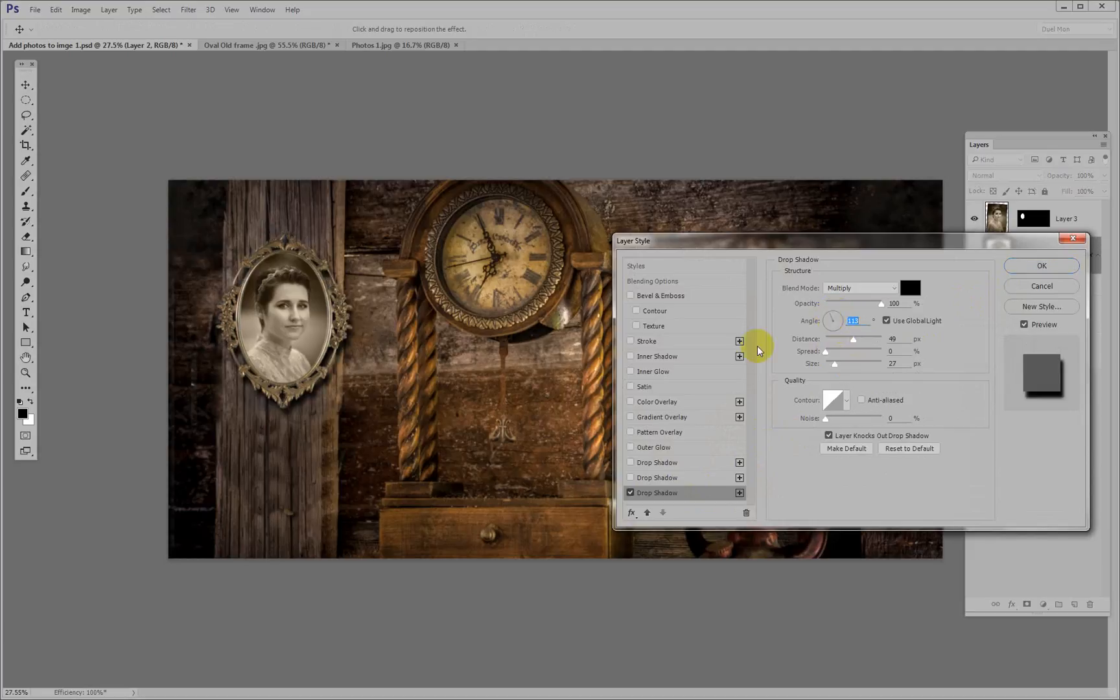
mouse_move(324, 388)
mouse_down()
mouse_move(347, 411)
mouse_move(317, 373)
mouse_move(314, 387)
mouse_move(321, 381)
mouse_up()
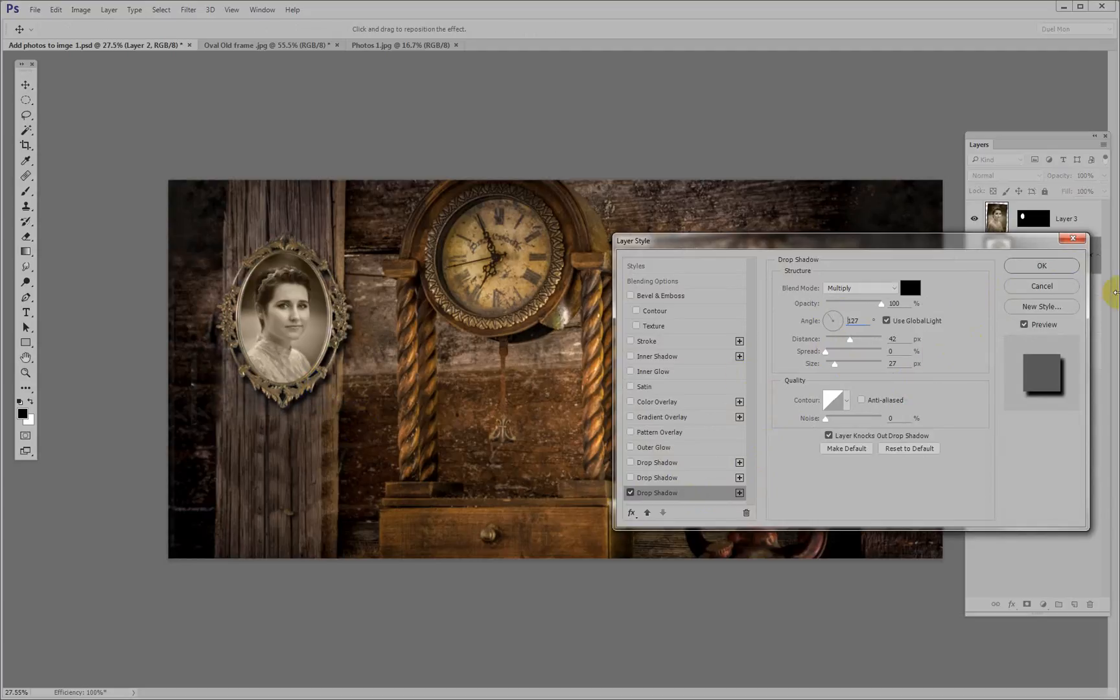
click(1042, 265)
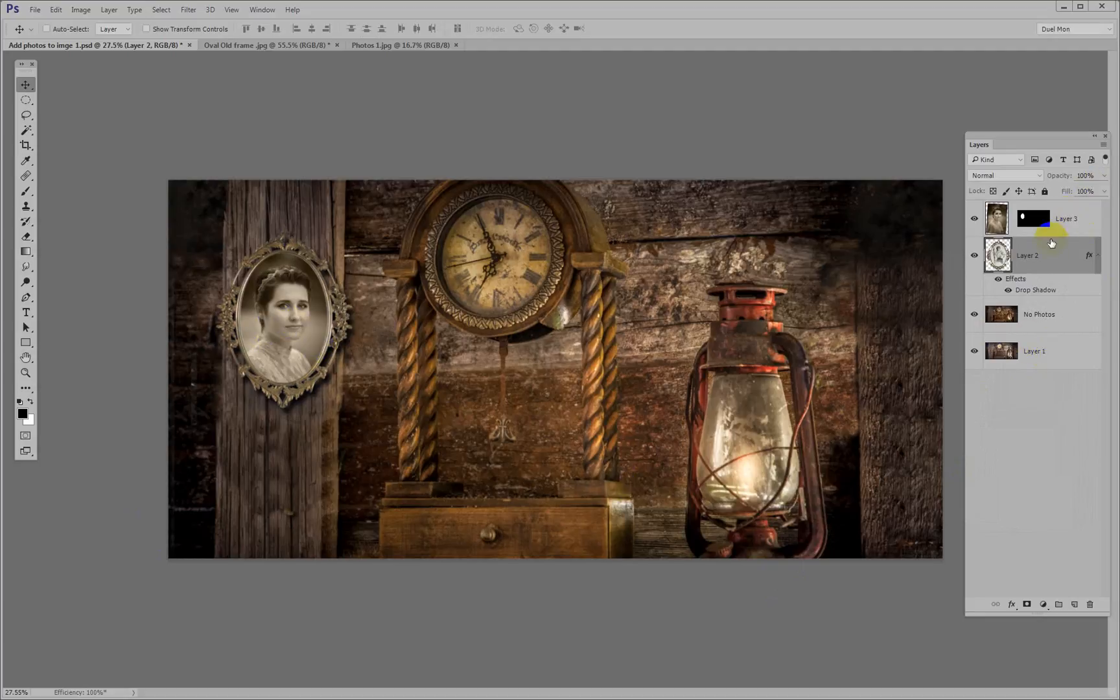
Select both Layer 3 and Layer 2 and duplicate the framed portrait
ctrl+click(1064, 222)
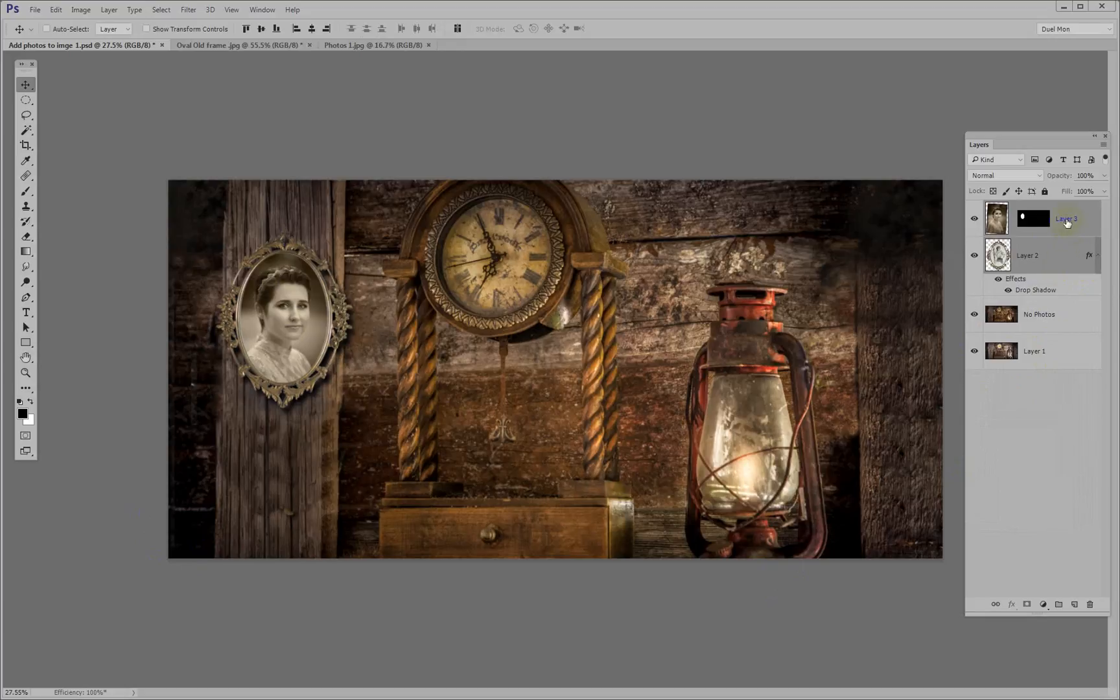
key(ctrl+j)
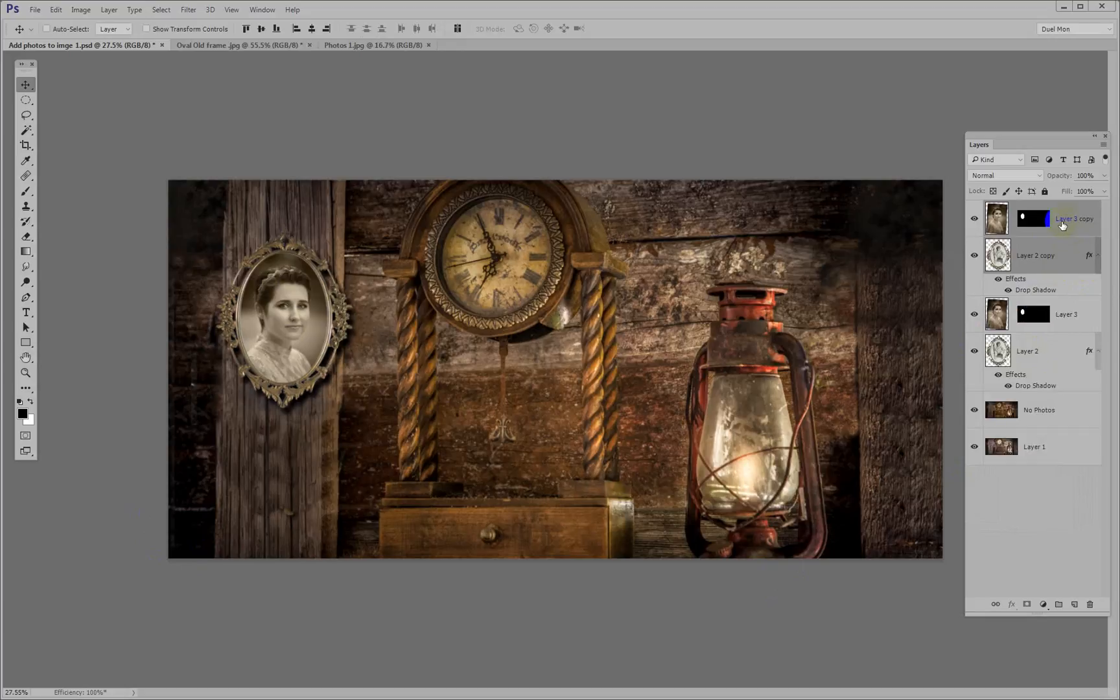
drag(1064, 225, 1021, 349)
drag(1055, 262, 1052, 230)
drag(290, 323, 423, 326)
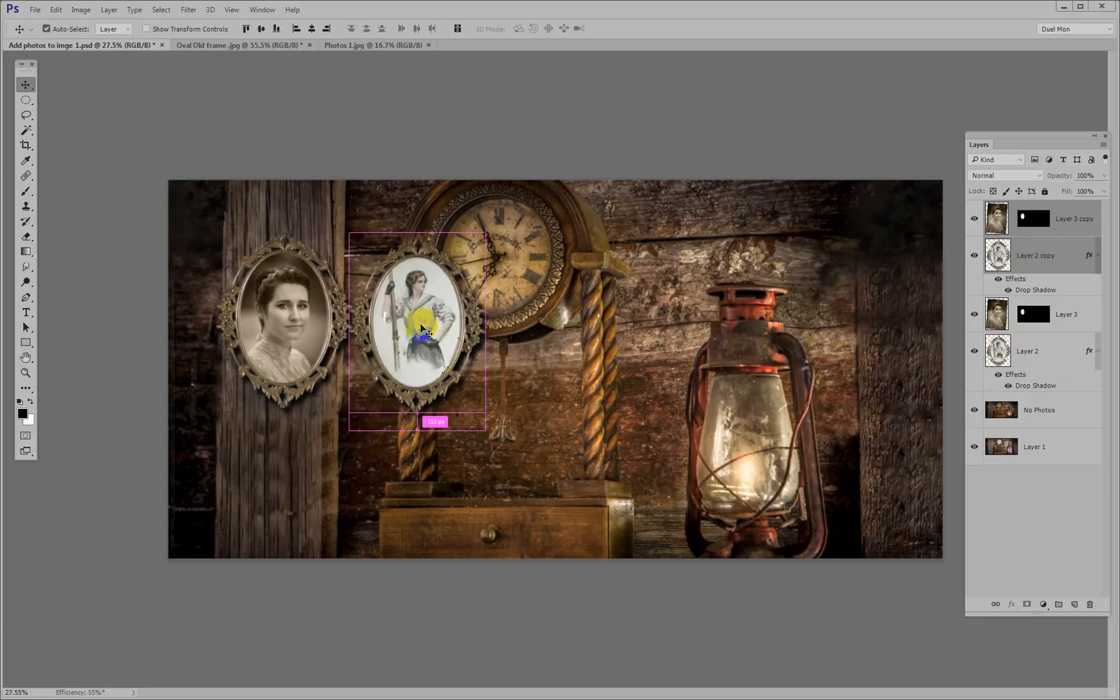
key(ctrl+z)
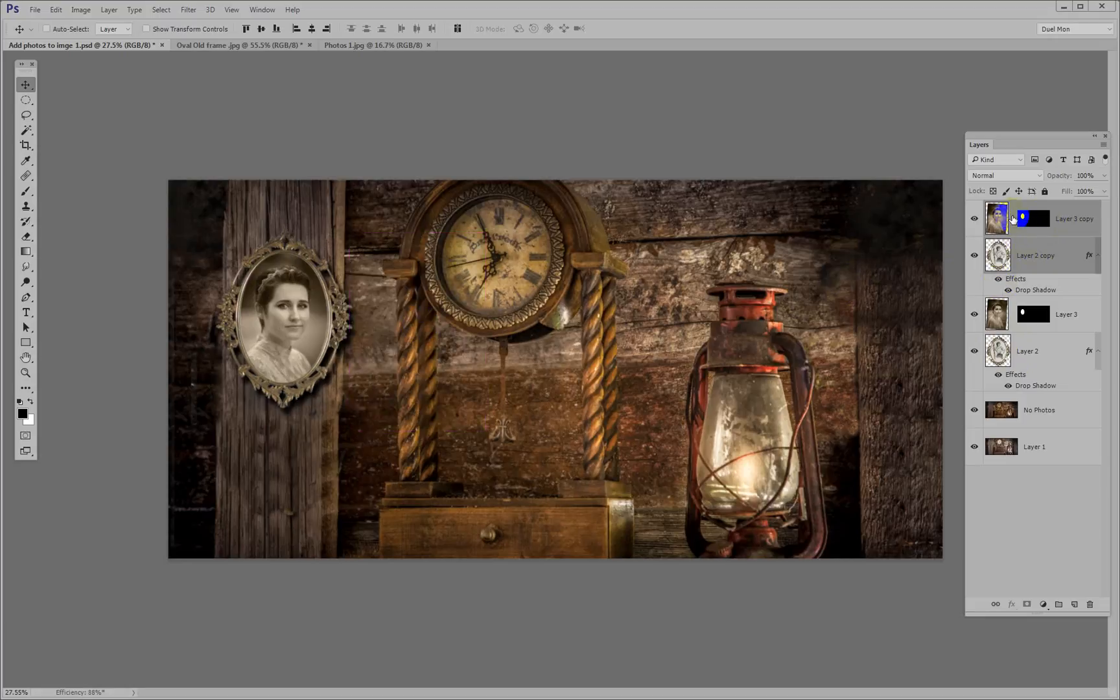
Relink the Layer 3 copy portrait to its mask and move the duplicated framed portrait between the clock and the lantern
click(1013, 218)
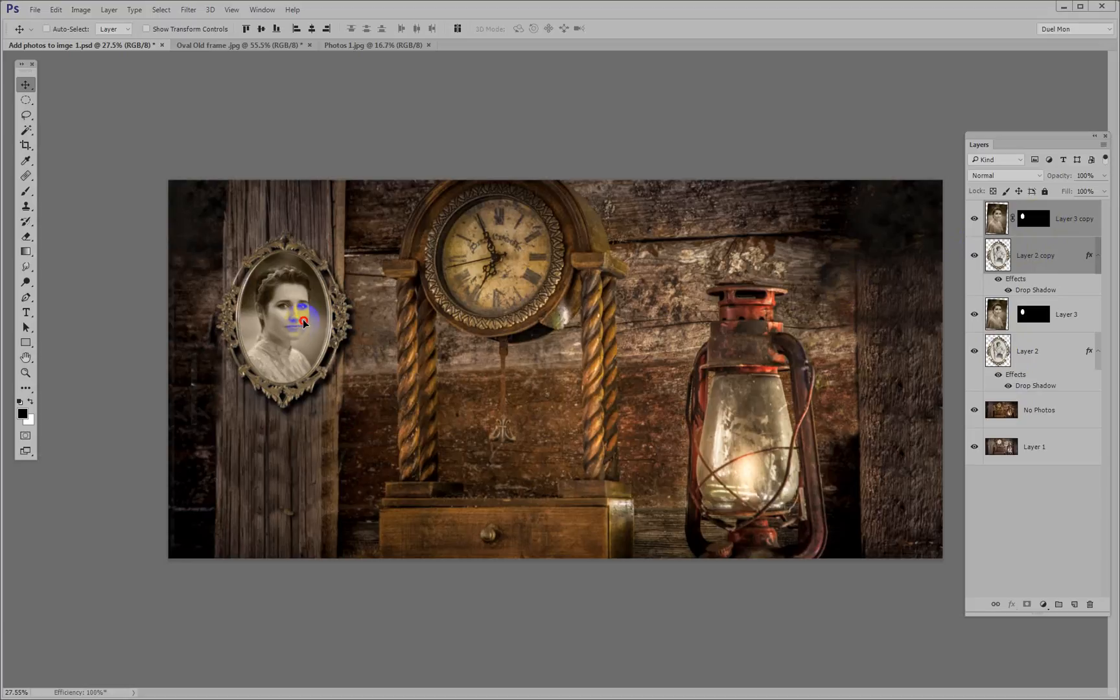
drag(304, 323, 672, 321)
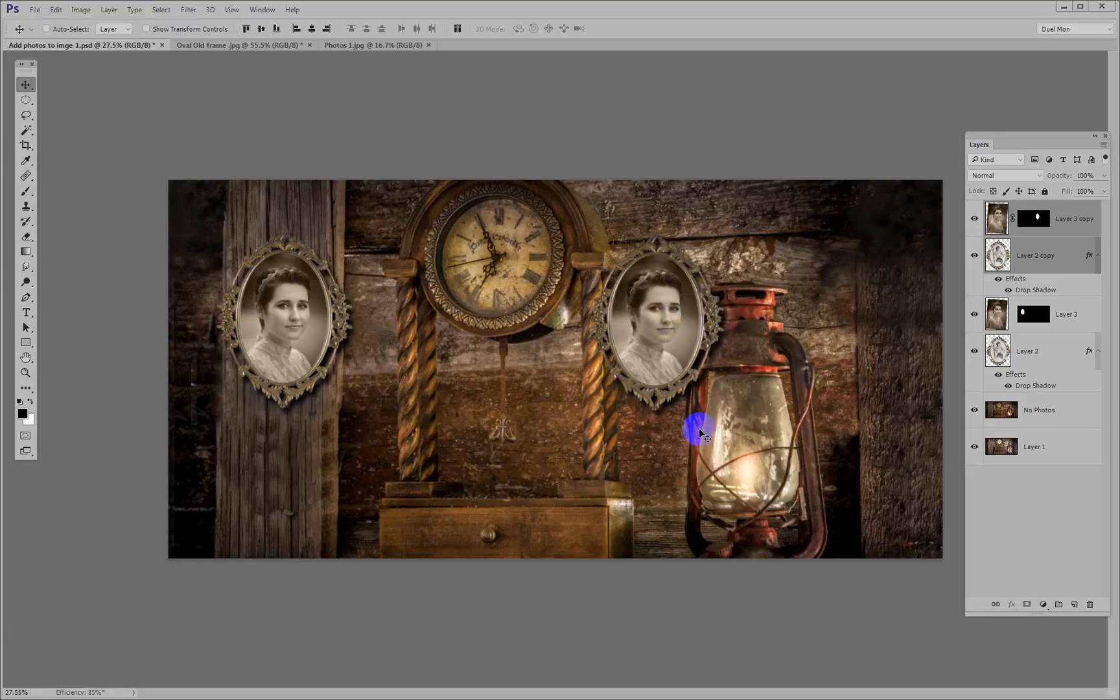
Make Layer 3 copy the only selected layer and open Photos 2.jpg from the Add Photos to image folder
click(1077, 222)
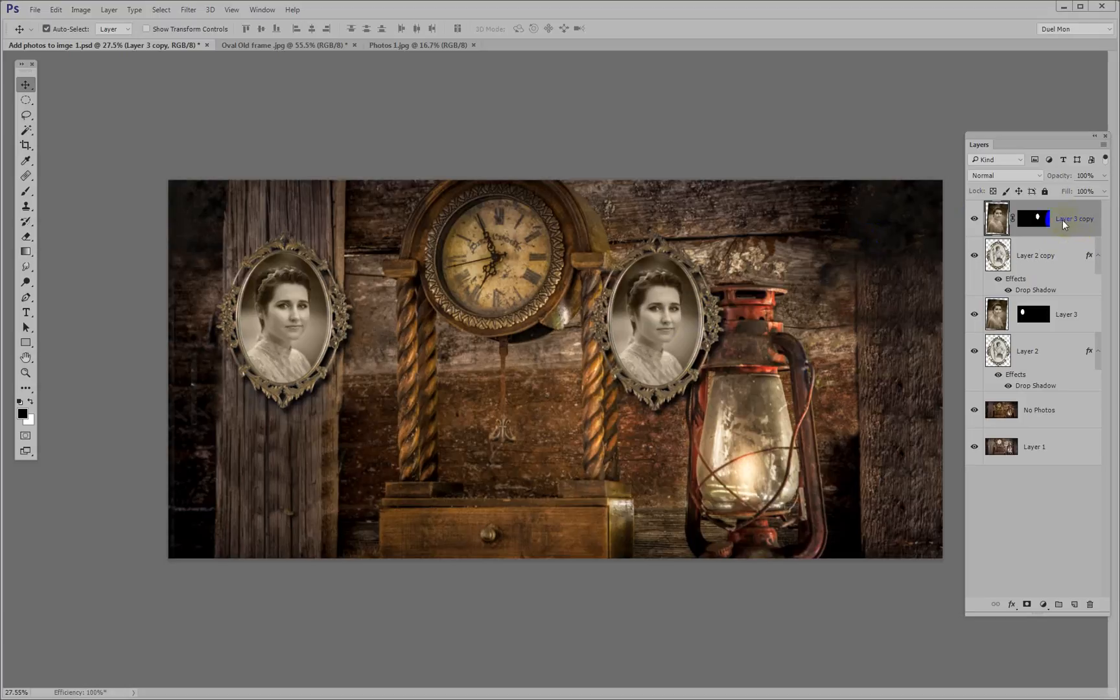
key(ctrl+o)
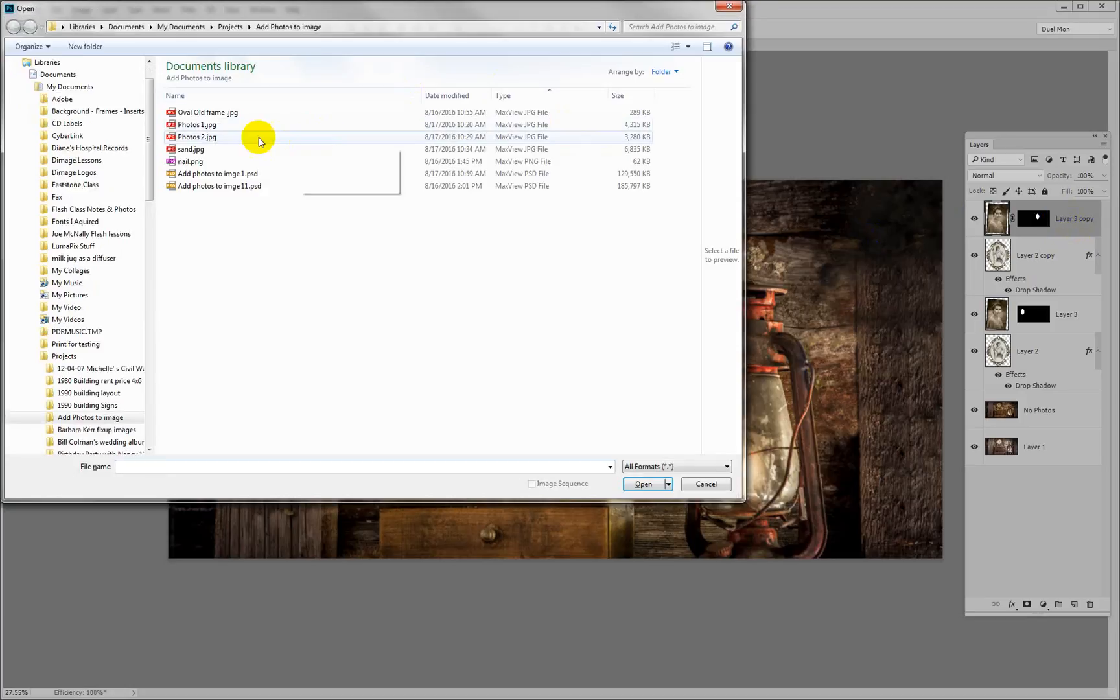
click(216, 142)
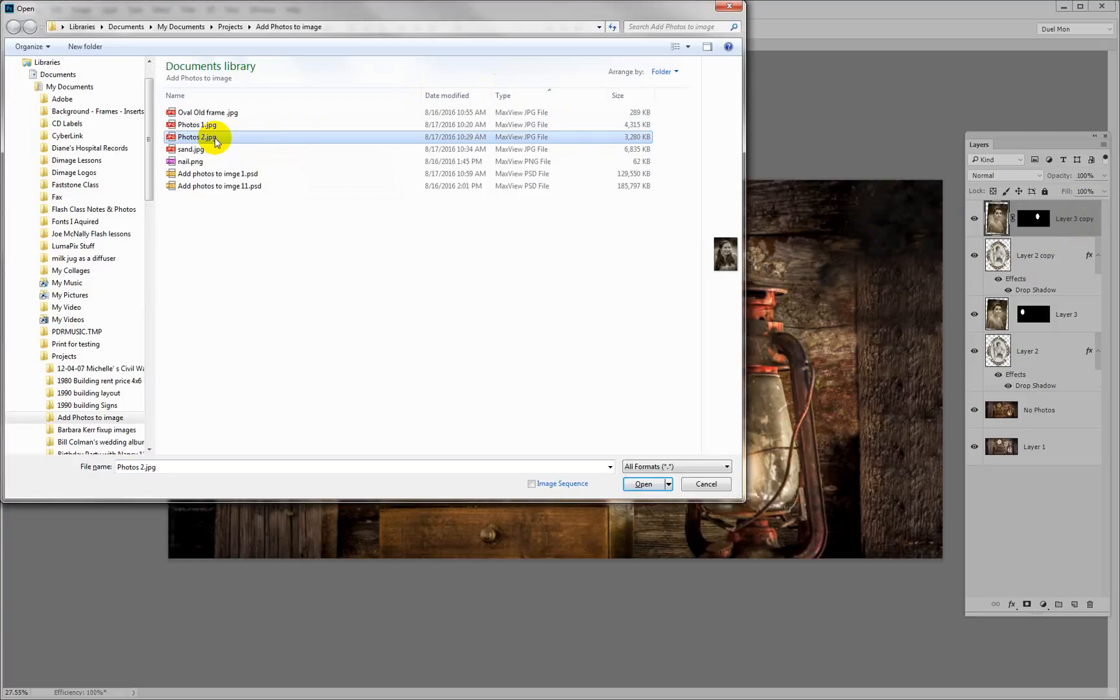
double_click(216, 142)
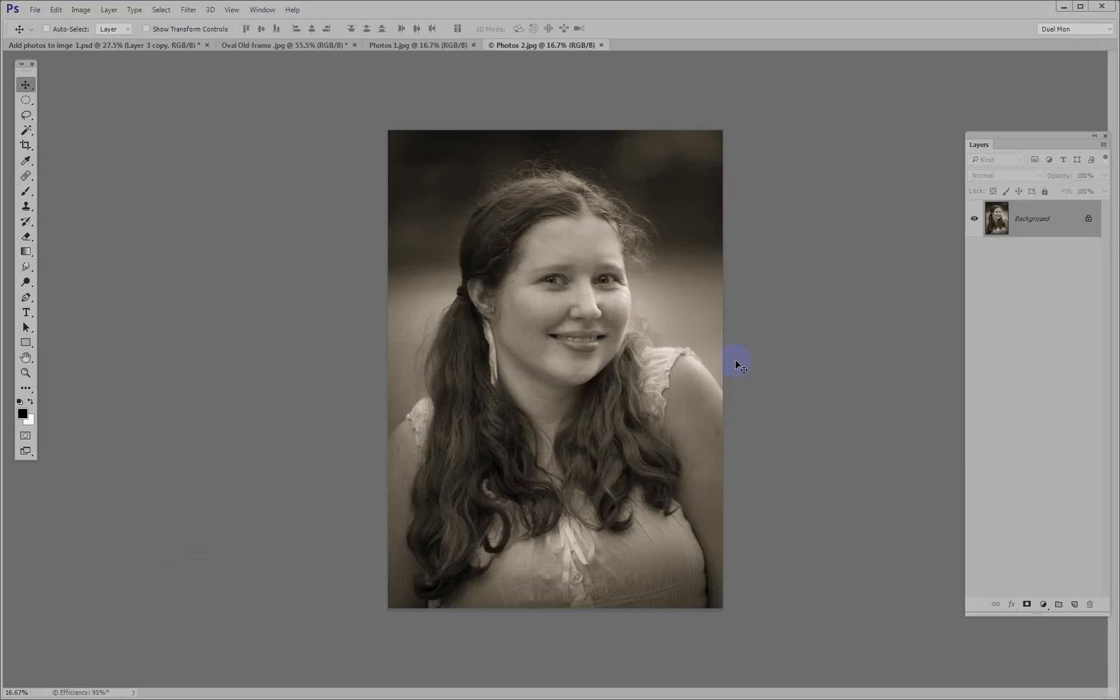
Resize the Photos 2.jpg image to a height of 1500 pixels, keeping its proportions
click(83, 11)
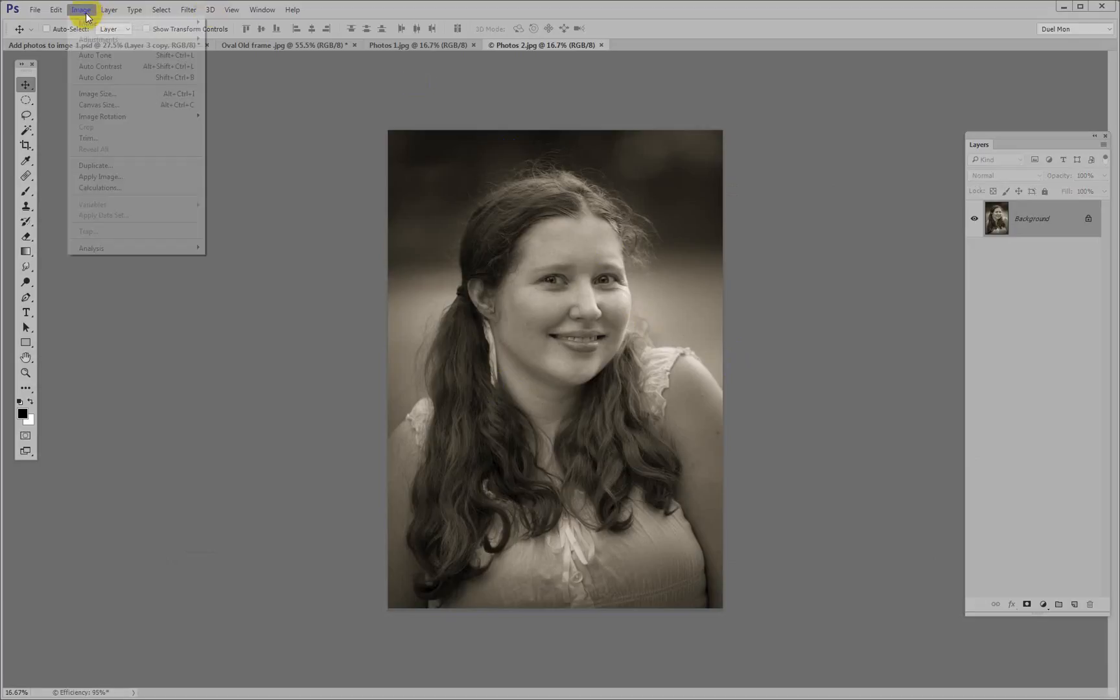
click(95, 94)
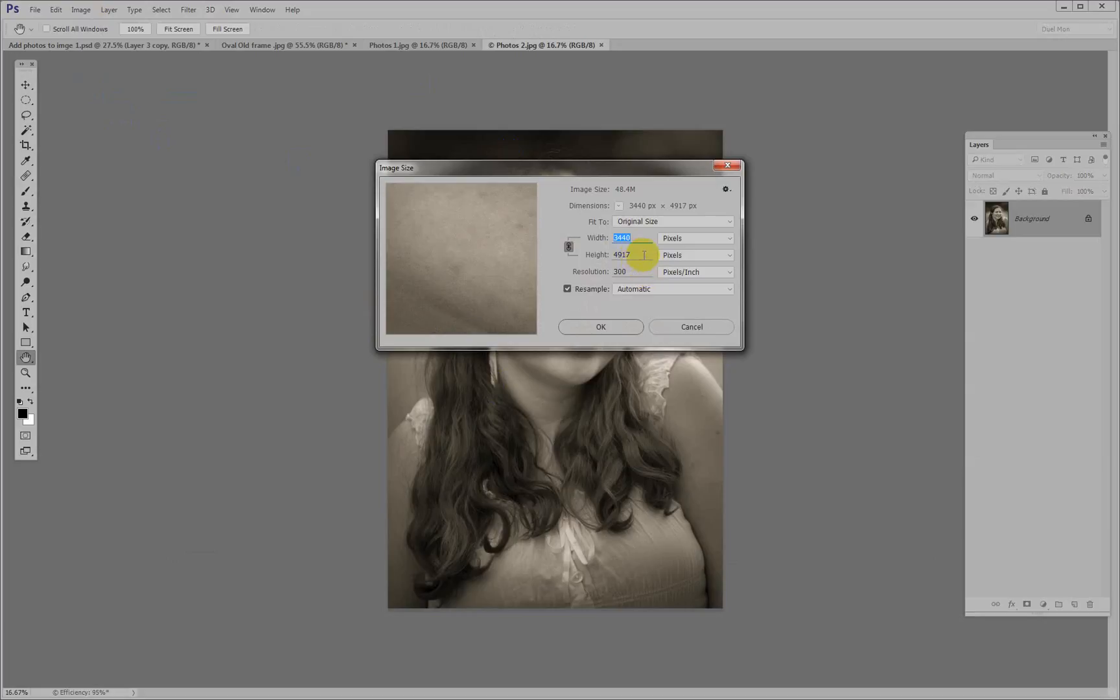
drag(643, 254, 596, 252)
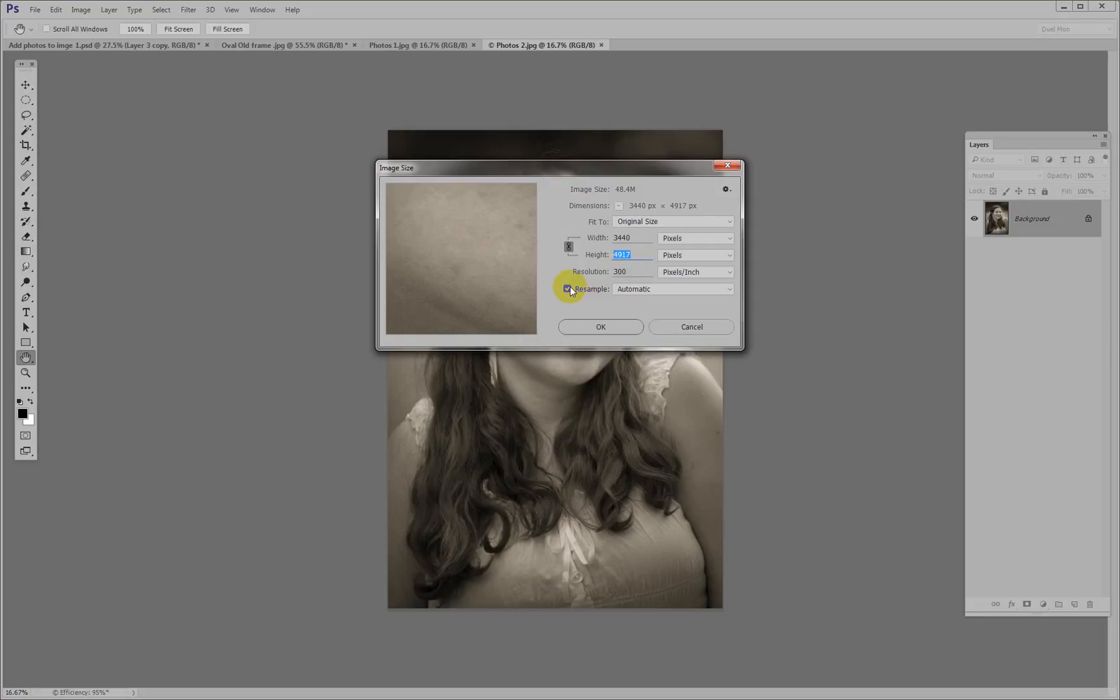
text(1500)
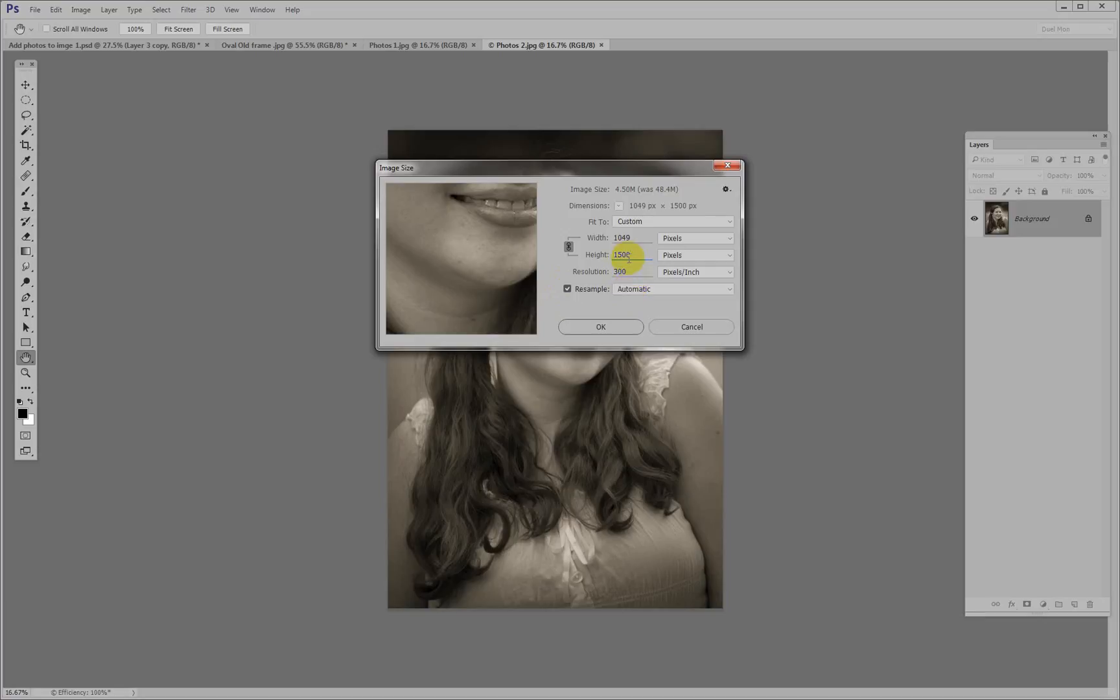
click(598, 326)
Copy the resized photo into Add photos to imge 1.psd with the Move tool and position its face over the duplicated frame
key(v)
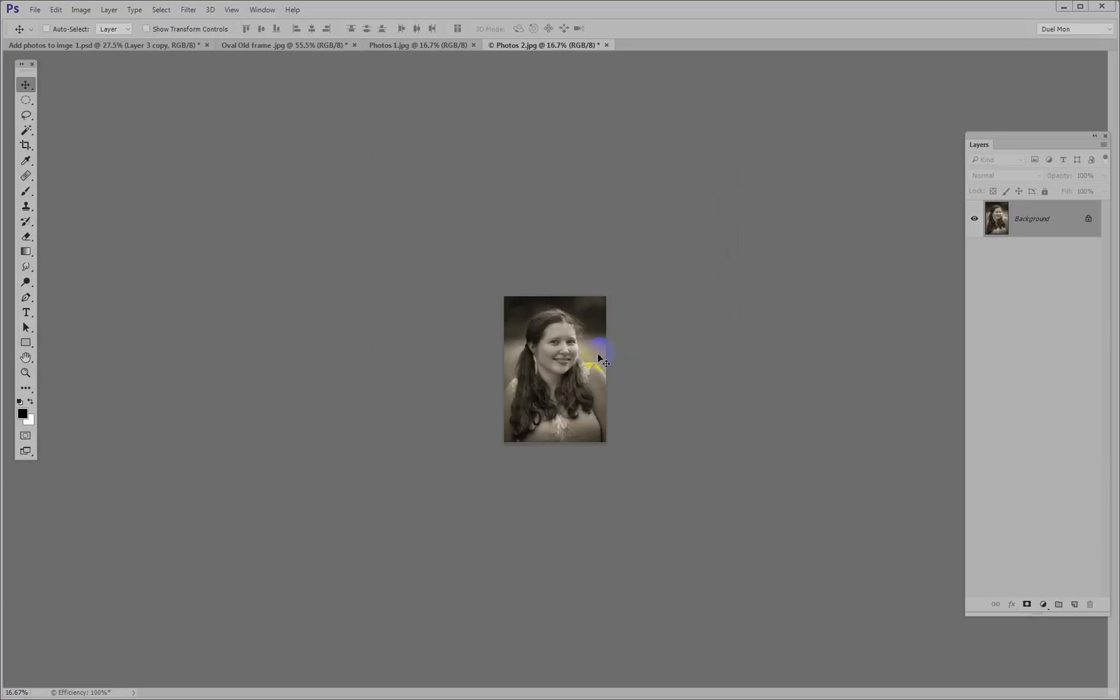
click(589, 323)
drag(567, 342, 660, 315)
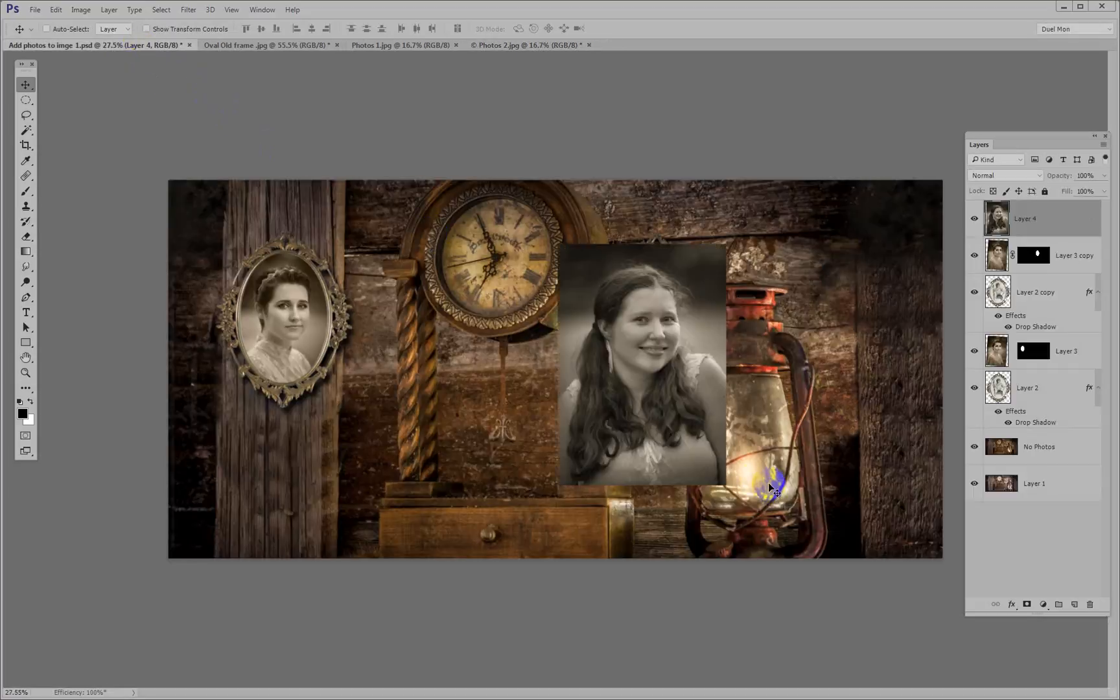
drag(683, 380, 696, 354)
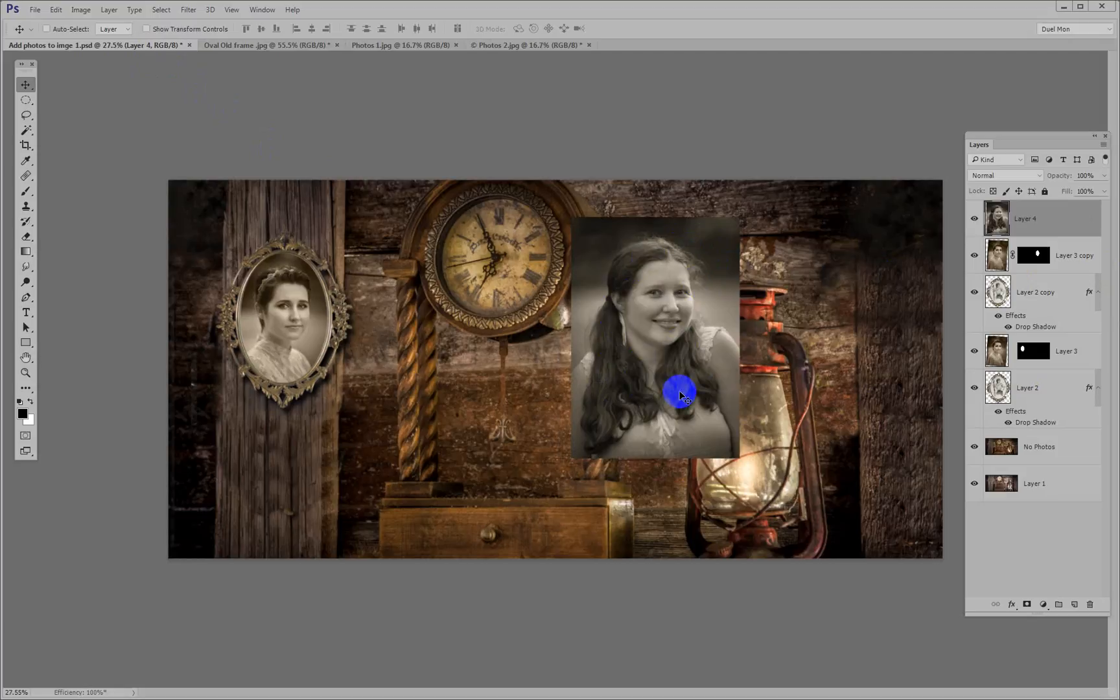
Copy the oval layer mask from Layer 3 copy onto the new portrait on Layer 4
click(1069, 255)
click(1039, 256)
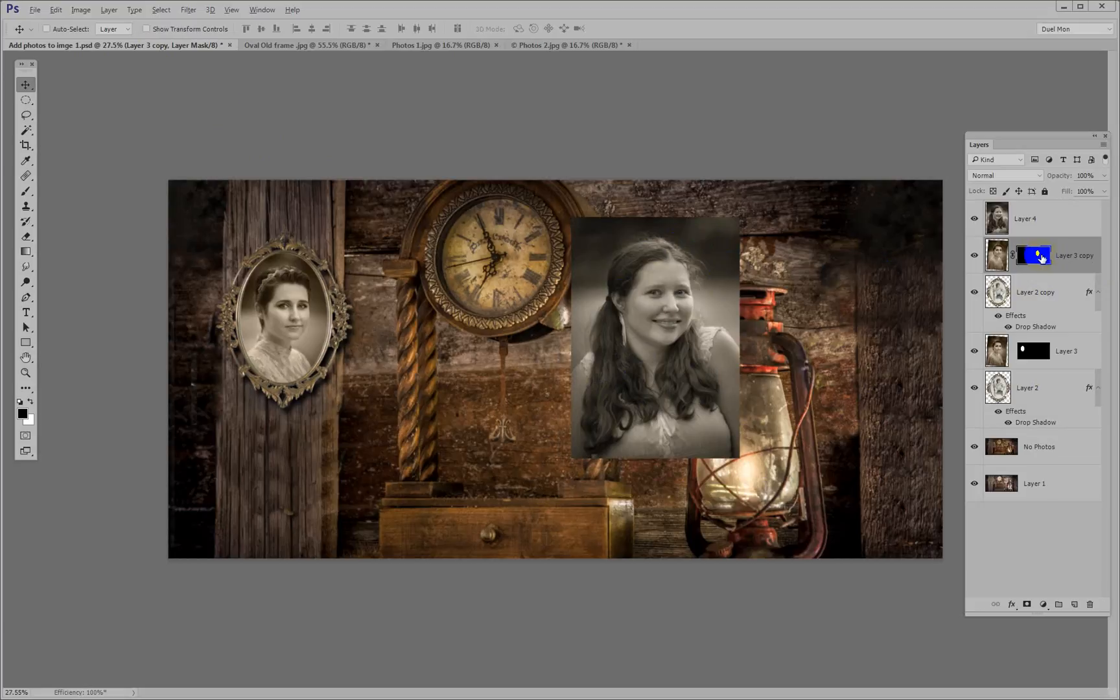
drag(1039, 254, 1041, 220)
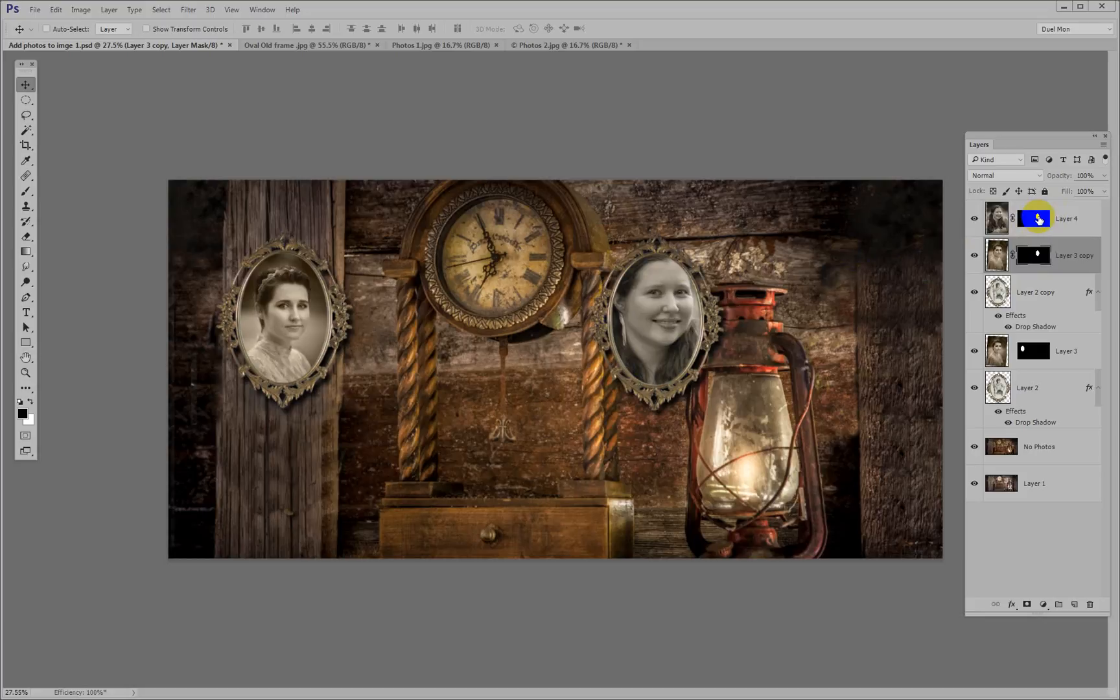
Delete Layer 3 copy and unlink the mask from the Layer 4 portrait, making the portrait image active
click(1068, 256)
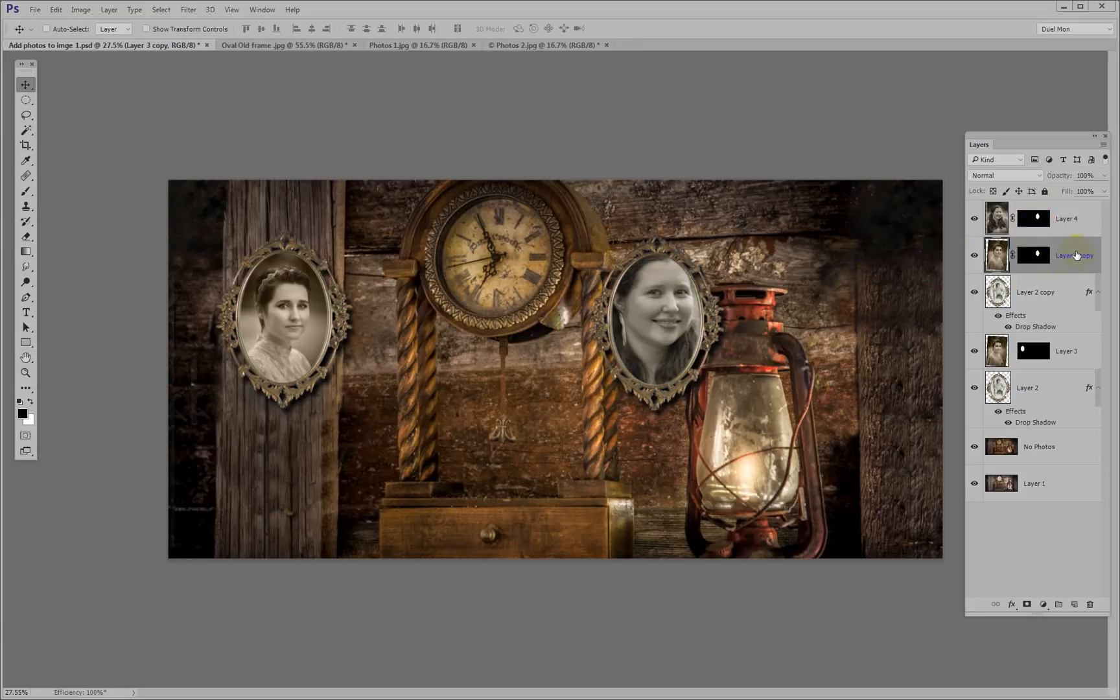
key(Delete)
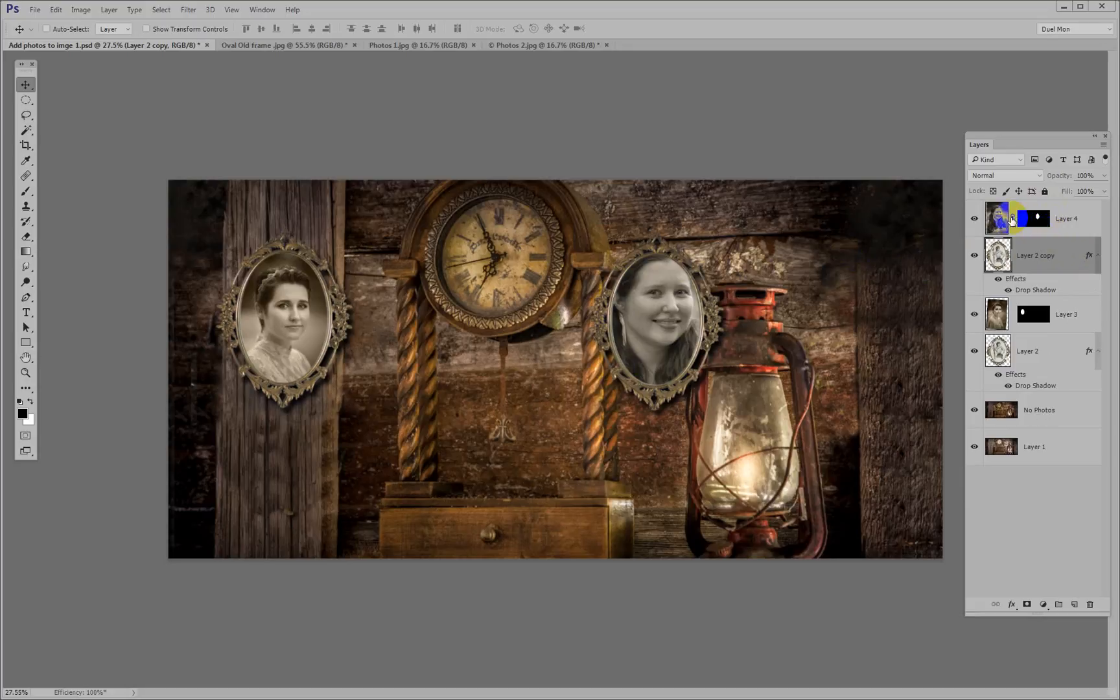
click(1013, 218)
click(999, 222)
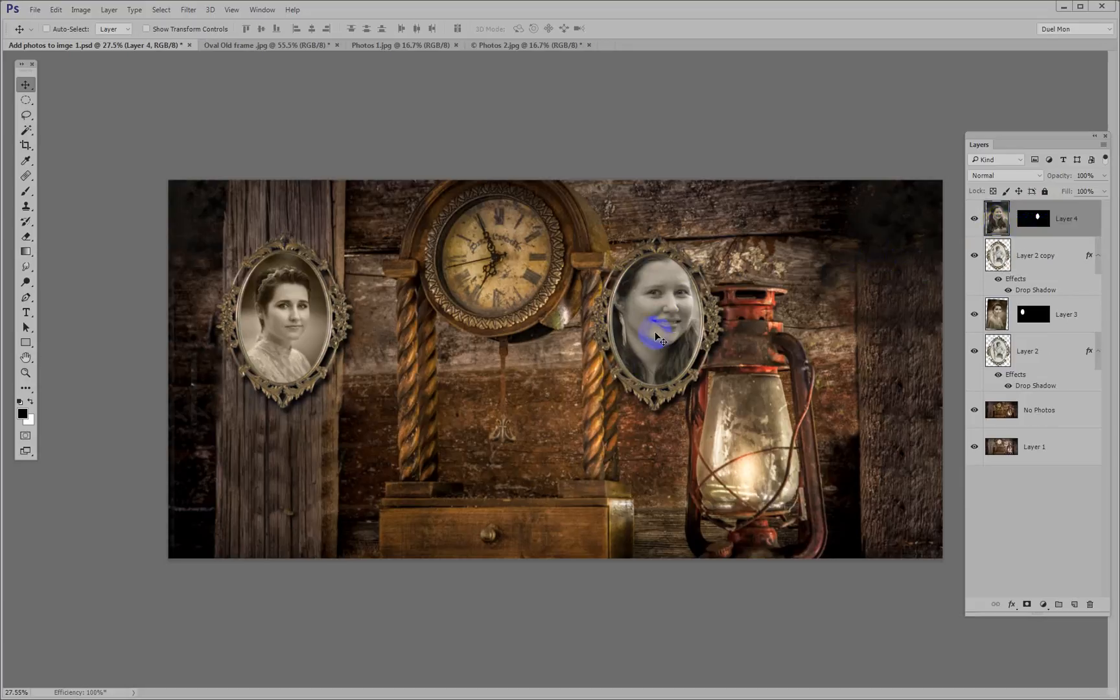
Scale the Layer 4 portrait to about 61.5% and position it inside the oval frame beside the clock
key(ctrl+t)
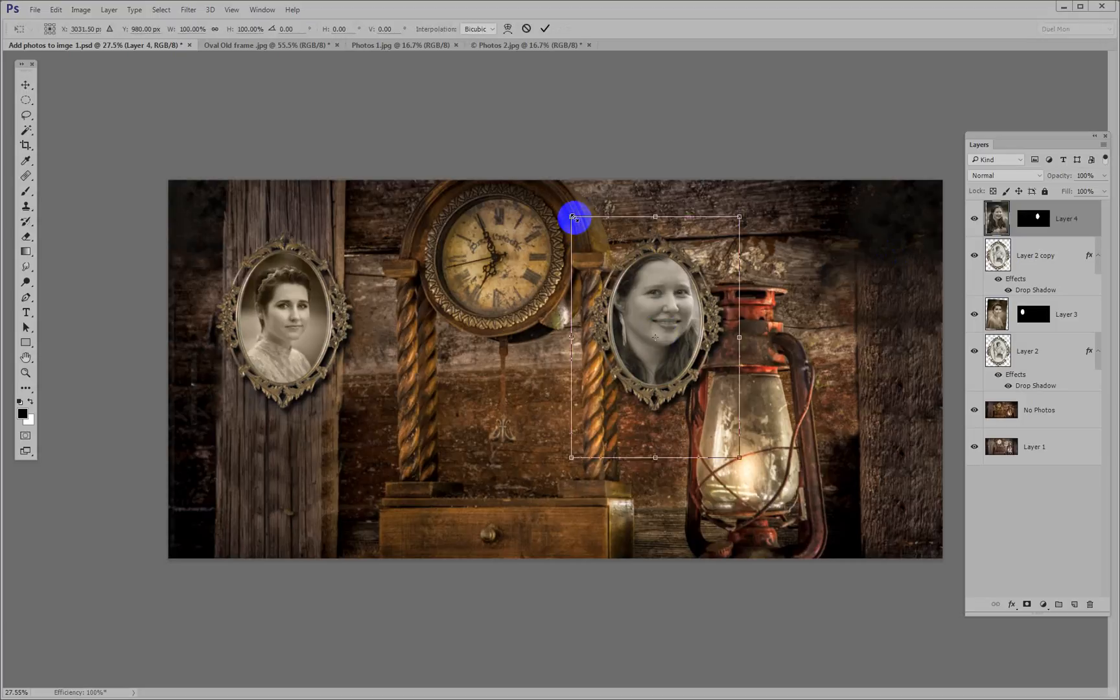
drag(580, 225, 608, 265)
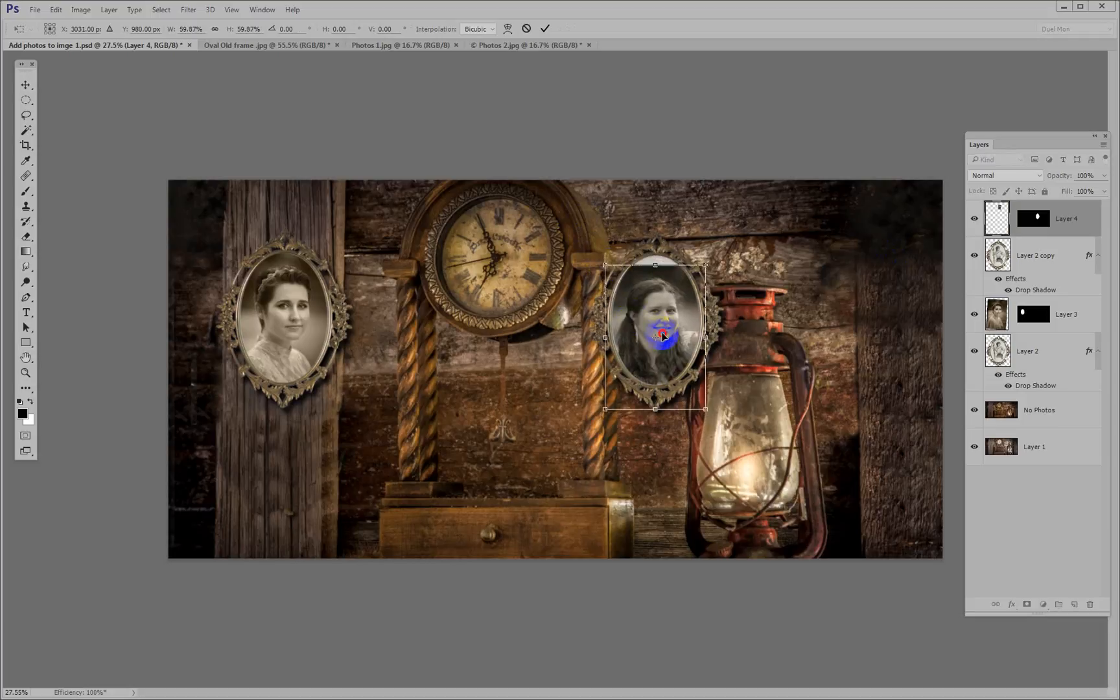
mouse_move(662, 335)
mouse_down()
mouse_move(664, 319)
mouse_move(674, 338)
mouse_up()
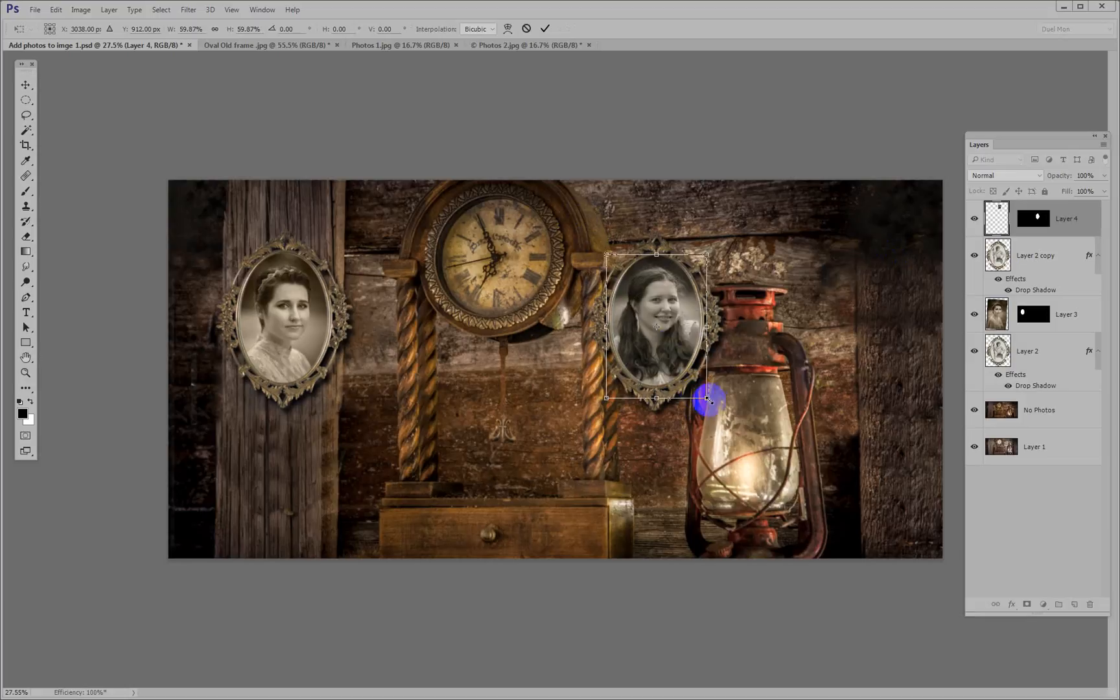
drag(708, 399, 709, 403)
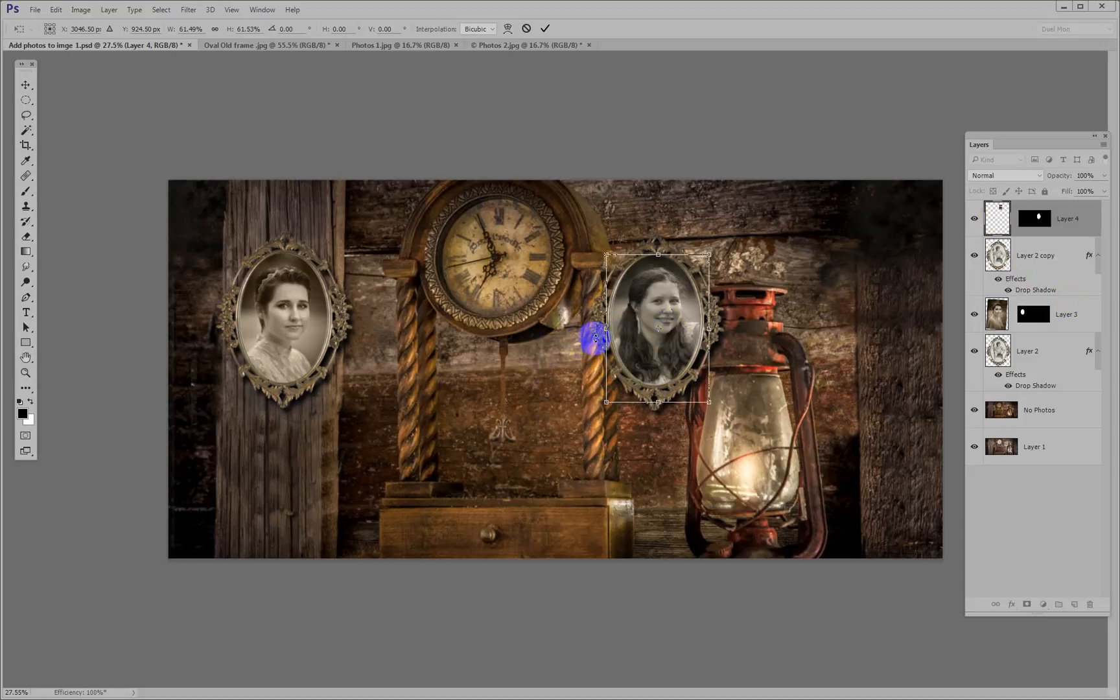
Flip the Layer 4 portrait horizontally, rotate it about 7.6° counterclockwise, and apply the transform
right_click(647, 328)
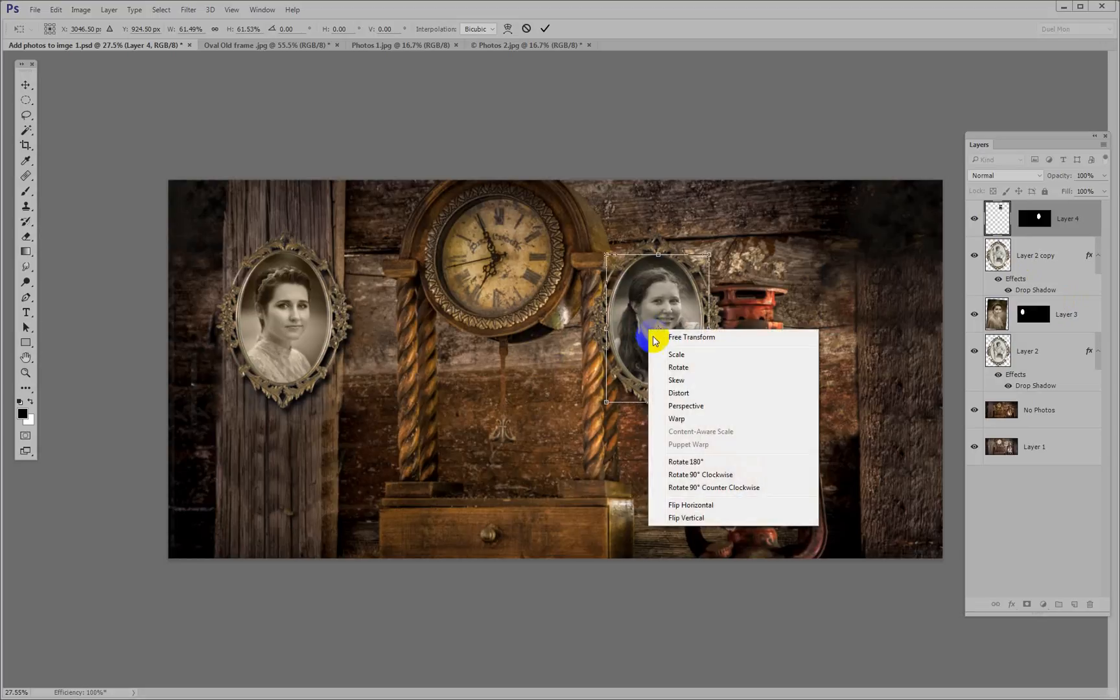
click(704, 505)
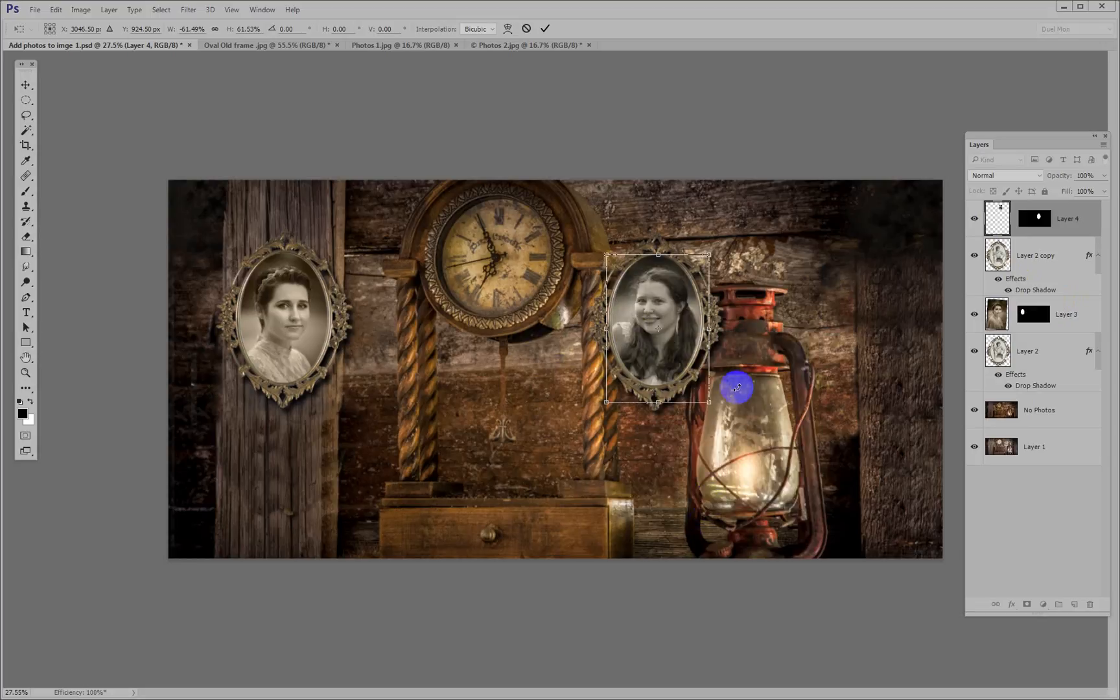
drag(738, 340, 733, 325)
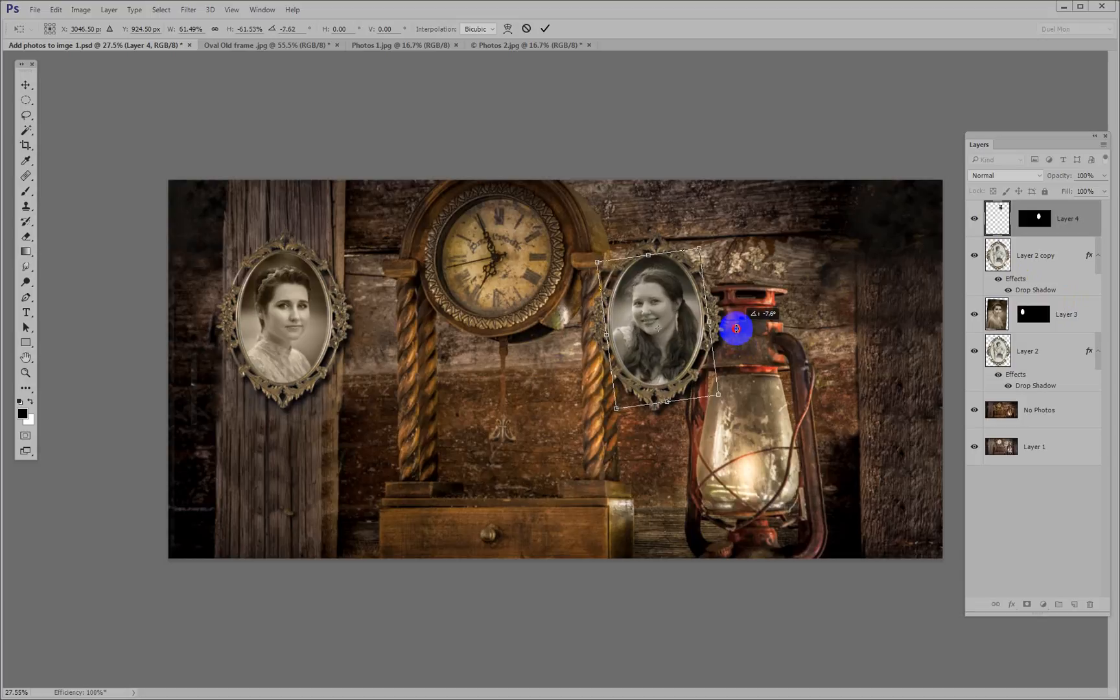
double_click(680, 335)
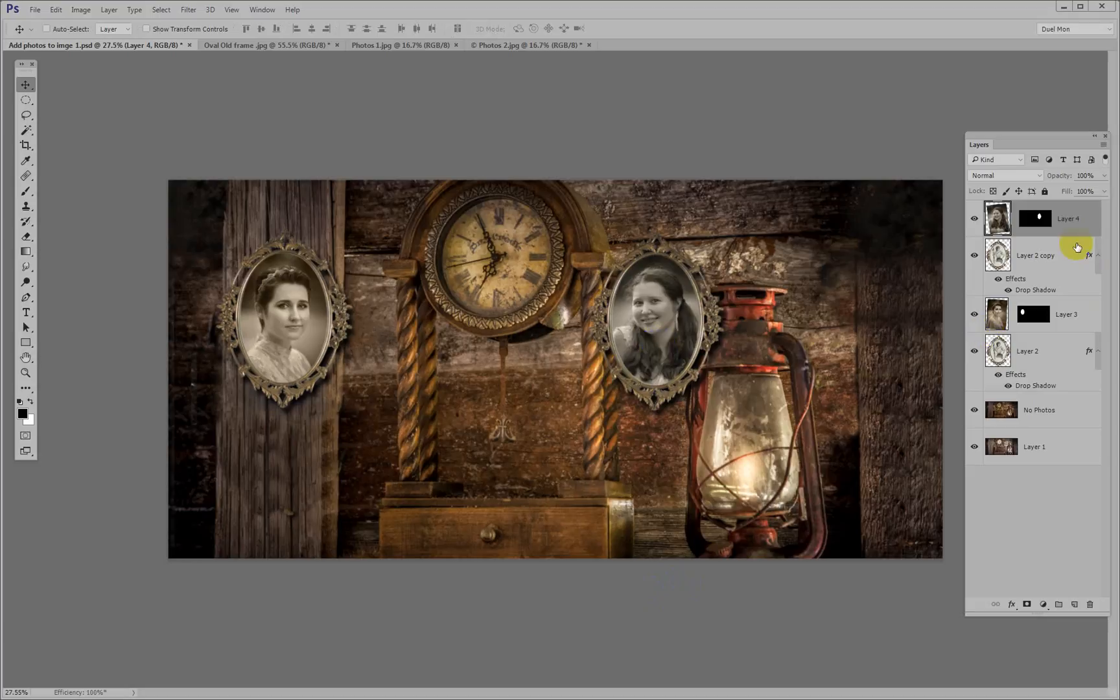
Relink Layer 4's mask and move Layer 4 together with Layer 2 copy onto the wooden post beyond the lantern
click(1016, 222)
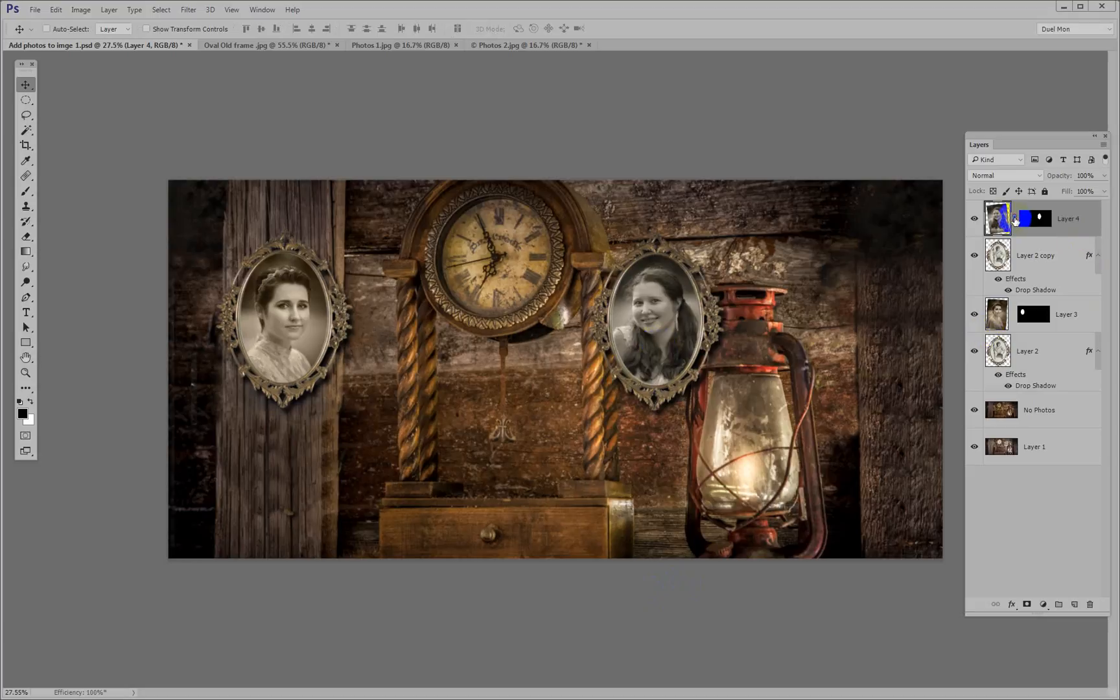
ctrl+click(1049, 261)
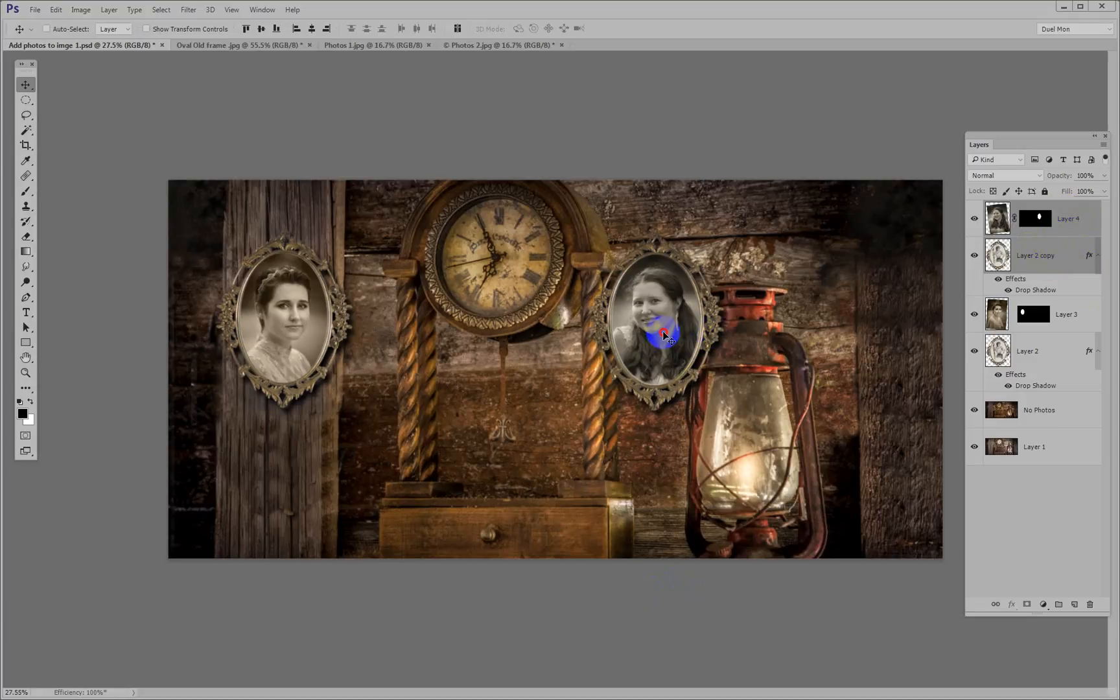
drag(664, 334, 896, 360)
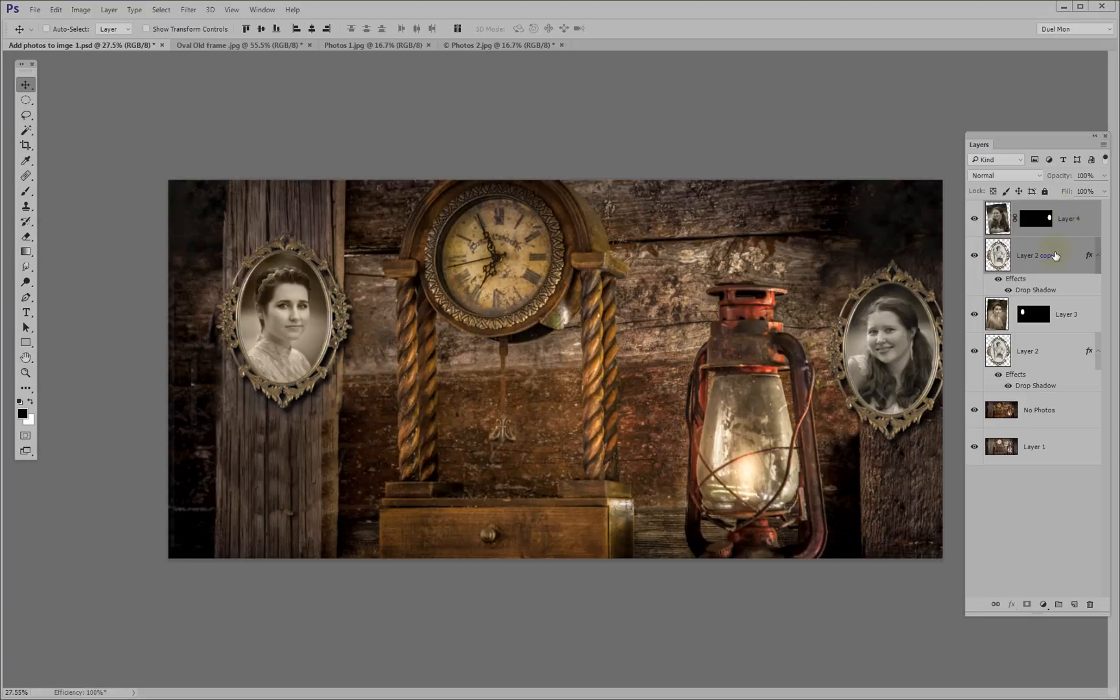
Open sand.jpg from the Add Photos to image folder and copy it into Add photos to imge 1.psd over the left portrait
click(1069, 219)
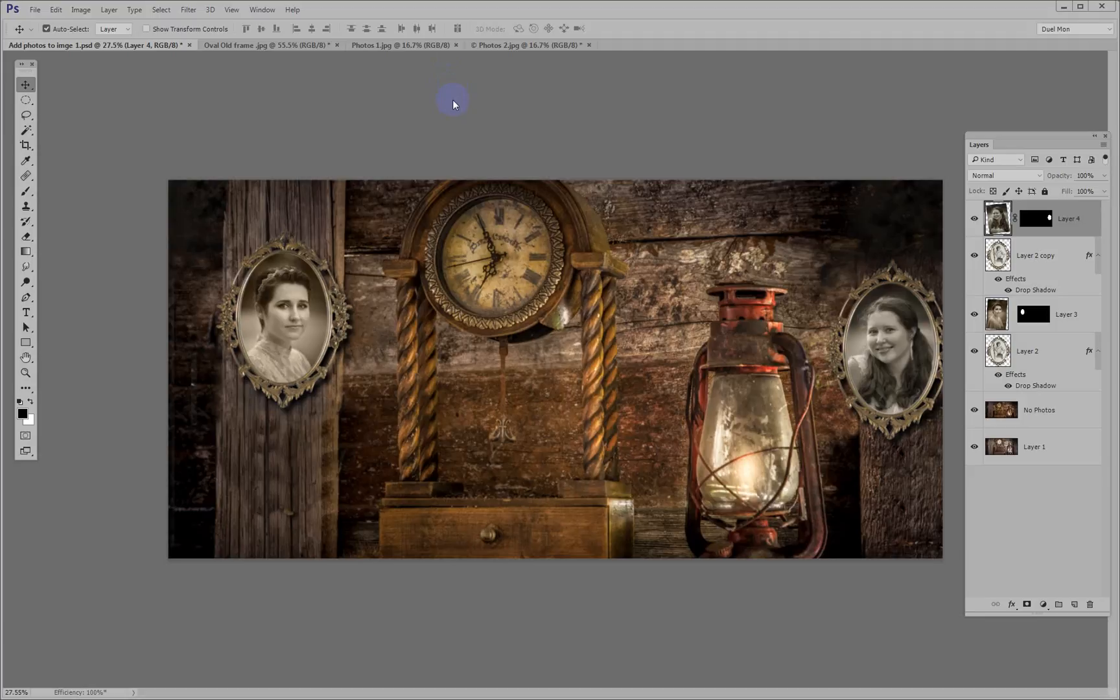
double_click(453, 100)
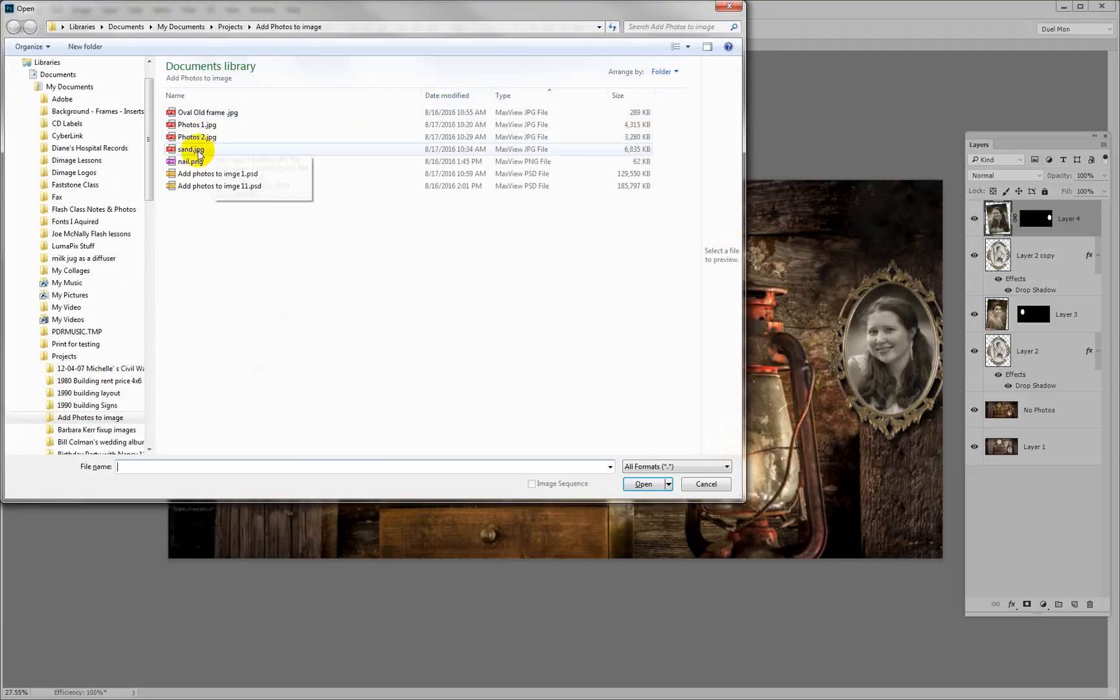
click(192, 149)
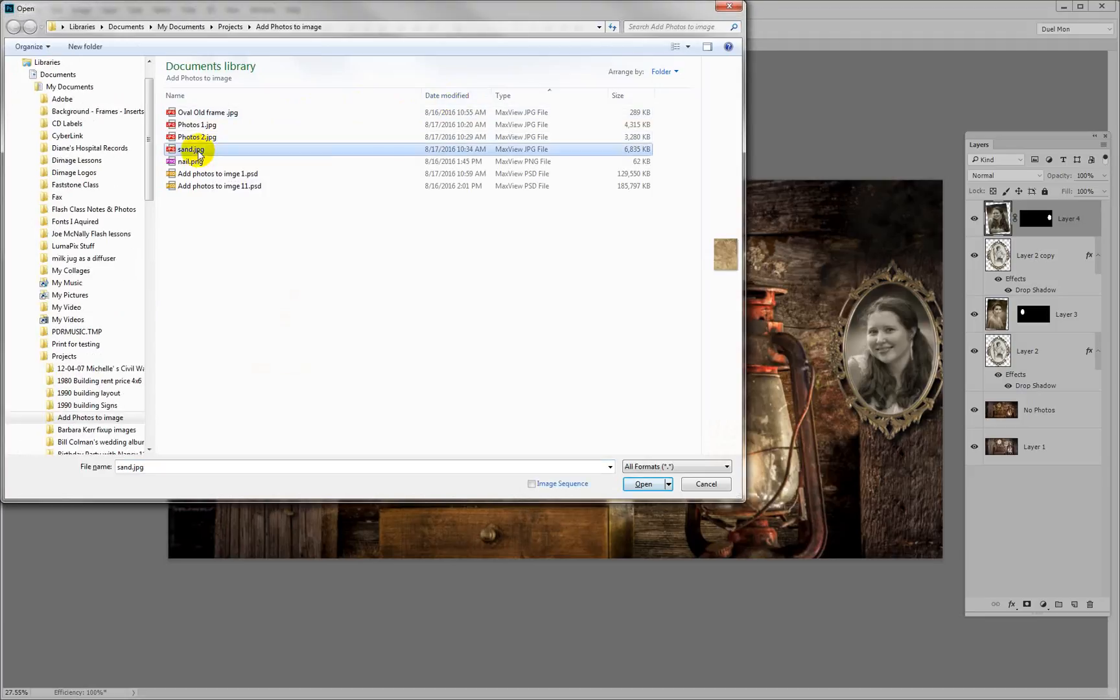
double_click(190, 150)
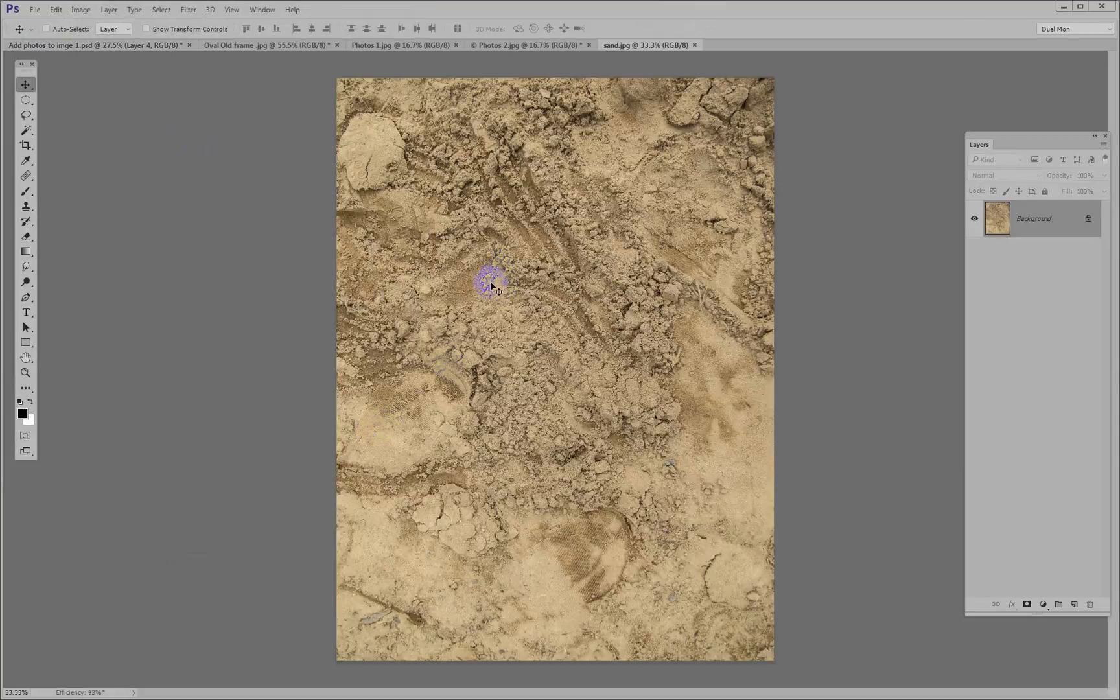
drag(489, 284, 324, 332)
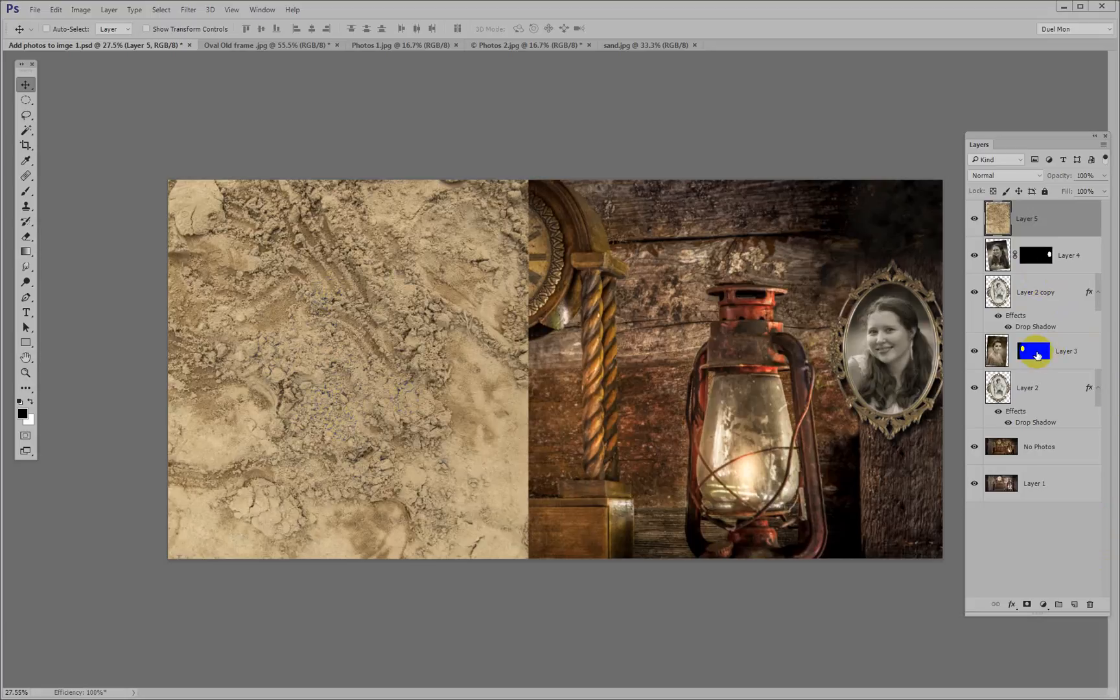
Copy Layer 3's oval mask onto the sand texture on Layer 5 and shift the texture inside the frame
click(1037, 356)
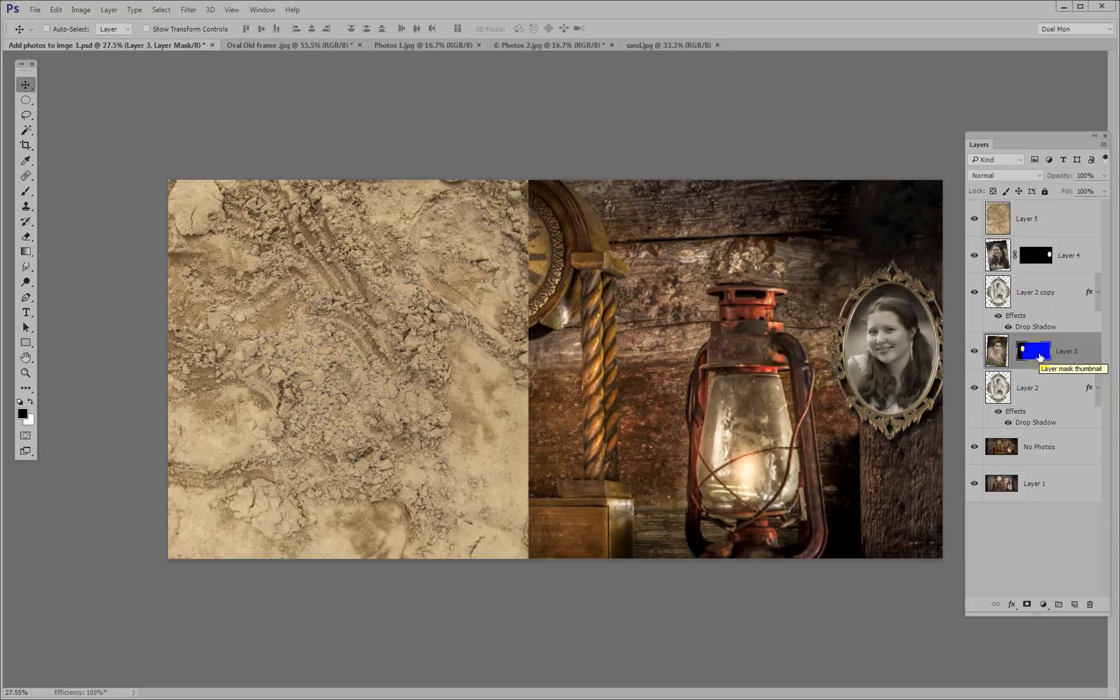
drag(1037, 356, 1038, 216)
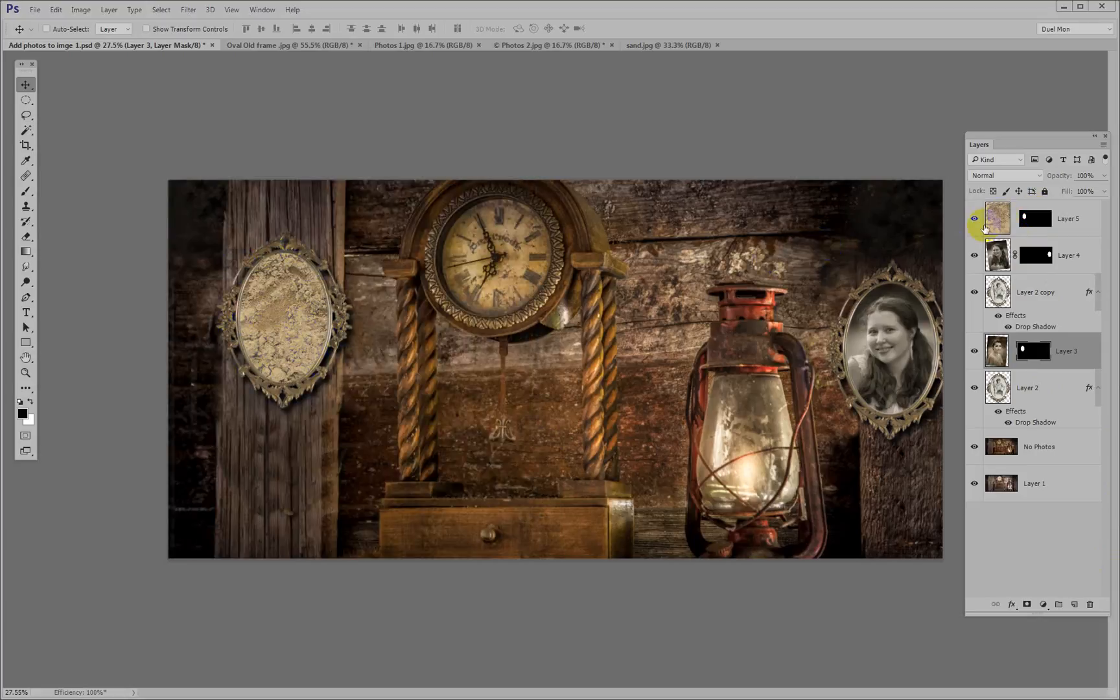
click(1005, 218)
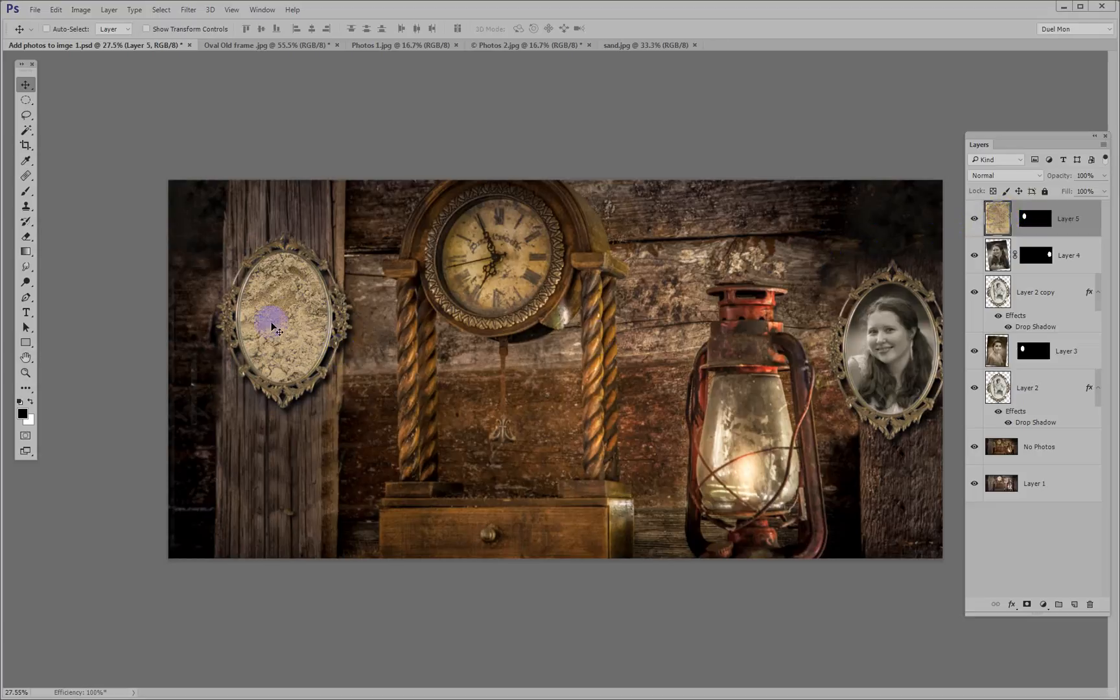
mouse_move(271, 306)
mouse_down()
mouse_move(277, 313)
mouse_move(262, 284)
mouse_move(259, 317)
mouse_move(268, 315)
mouse_up()
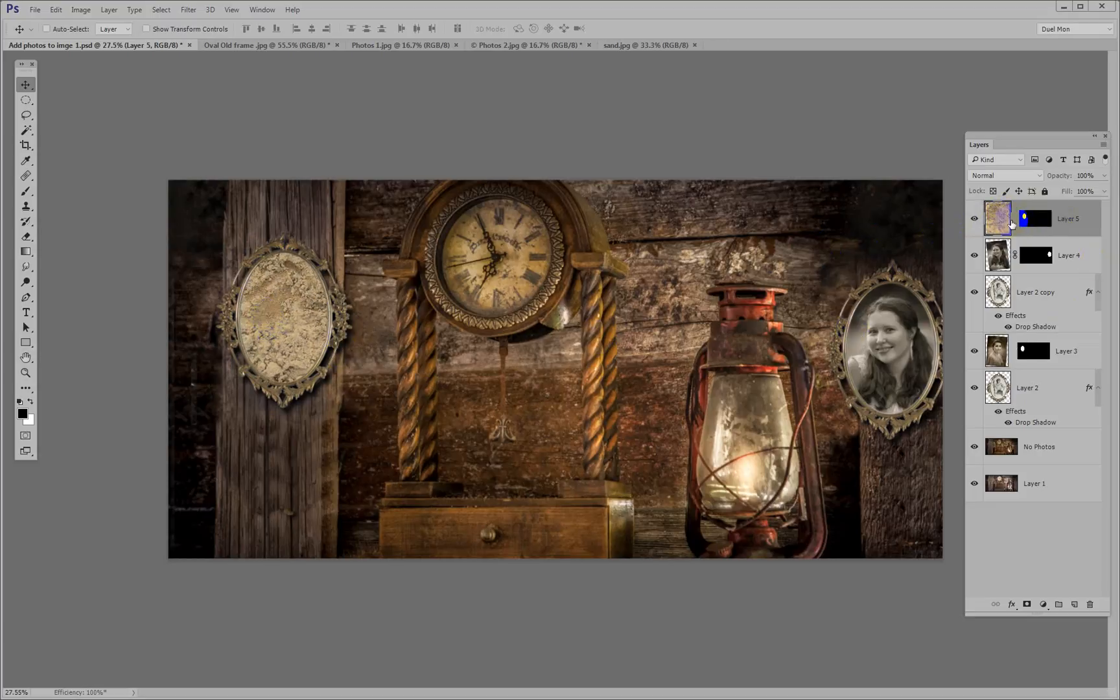
Set the sand texture on Layer 5 to Soft Light blending with 58% opacity
click(997, 174)
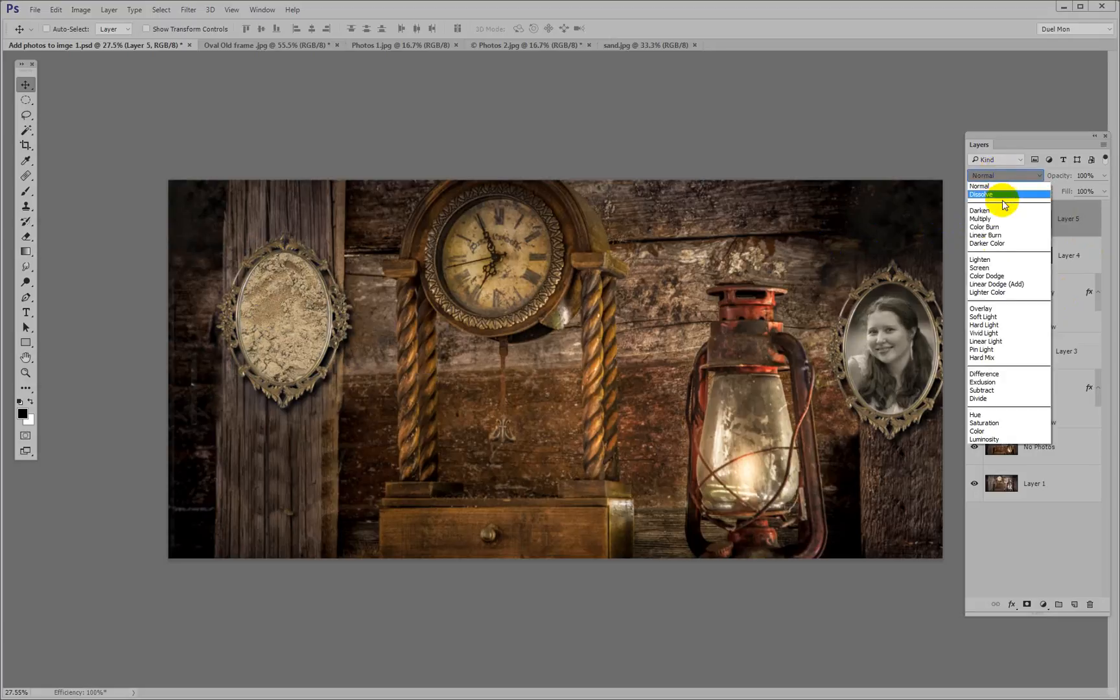
click(991, 317)
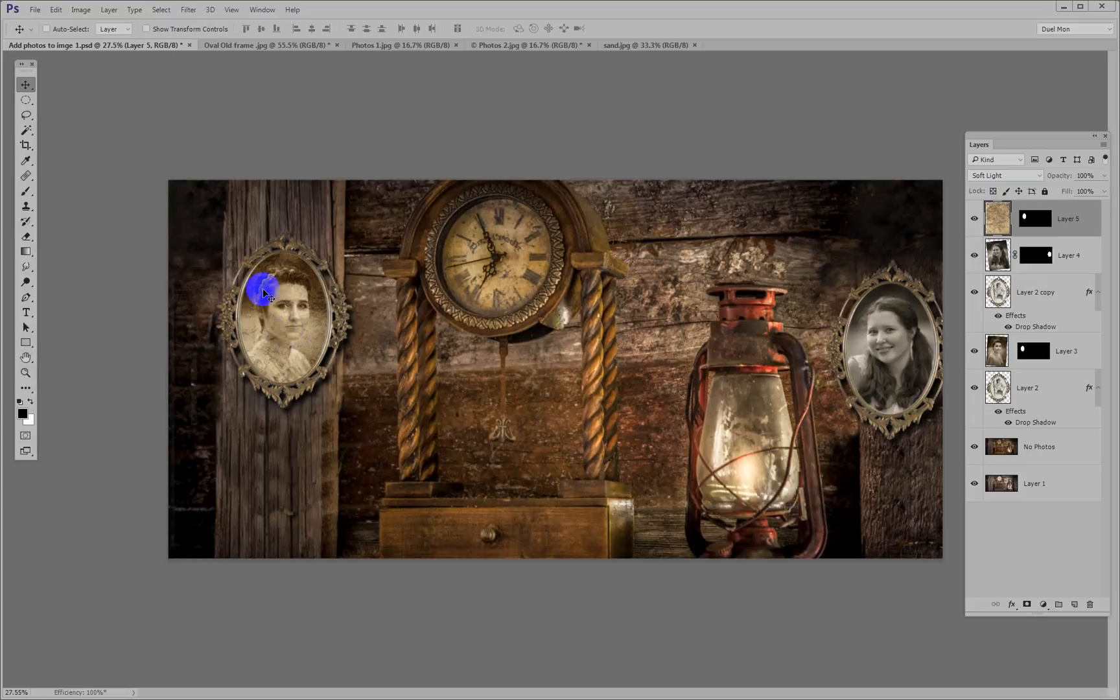
key(z)
drag(209, 231, 389, 418)
key(v)
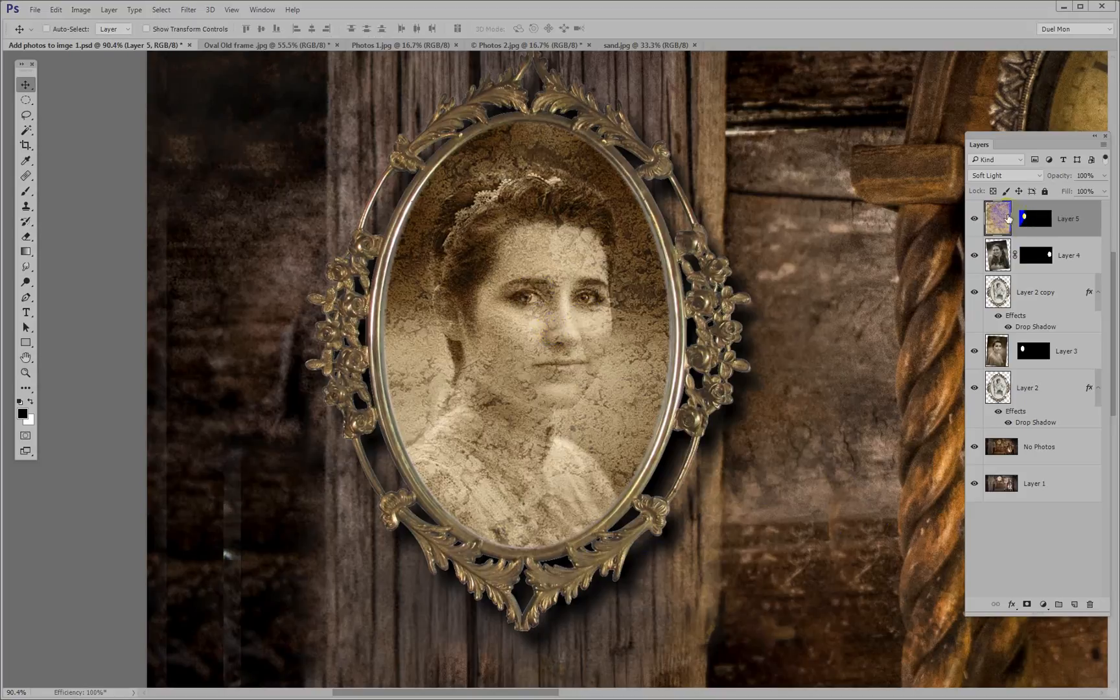
drag(1056, 181, 1052, 180)
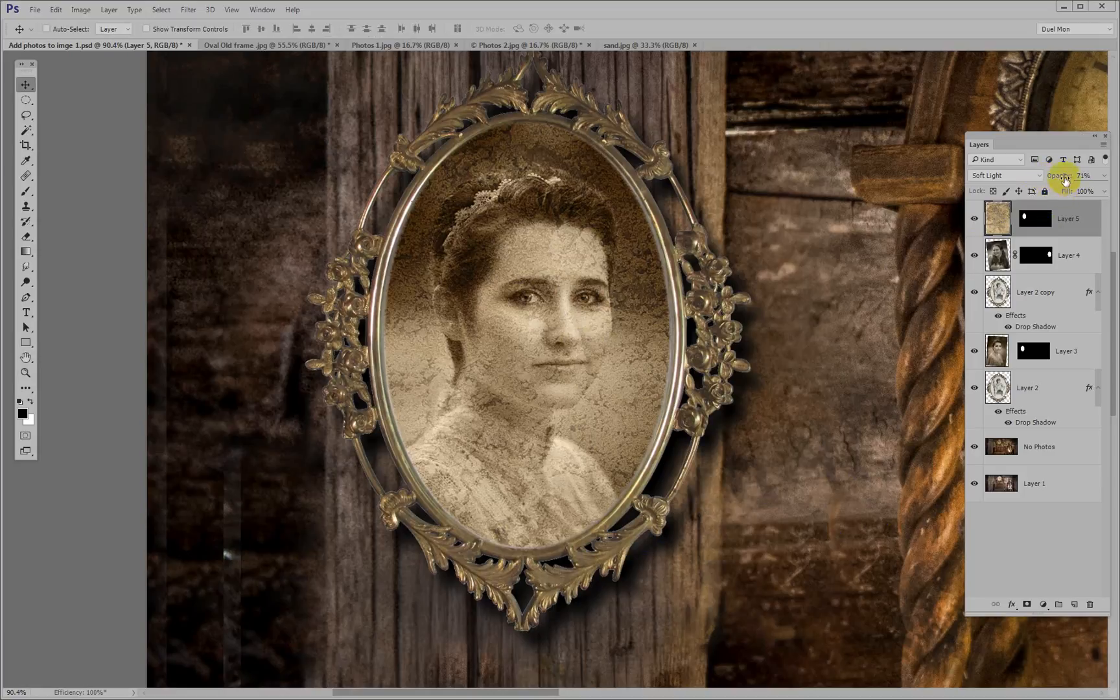
drag(1065, 182, 1010, 181)
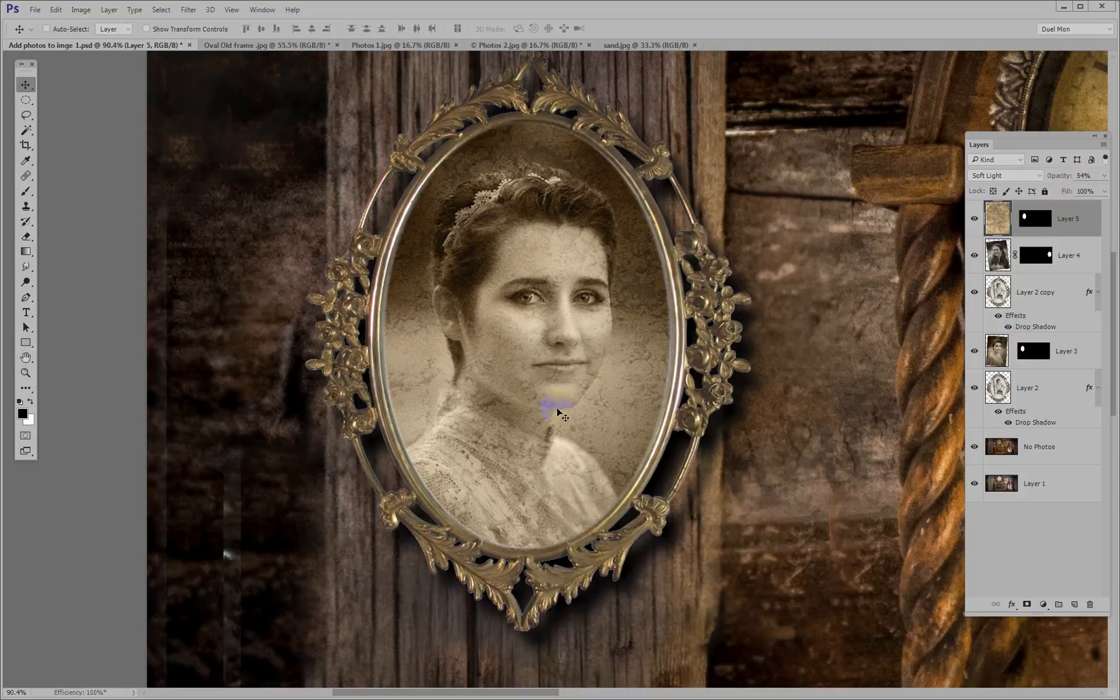
key(ctrl+0)
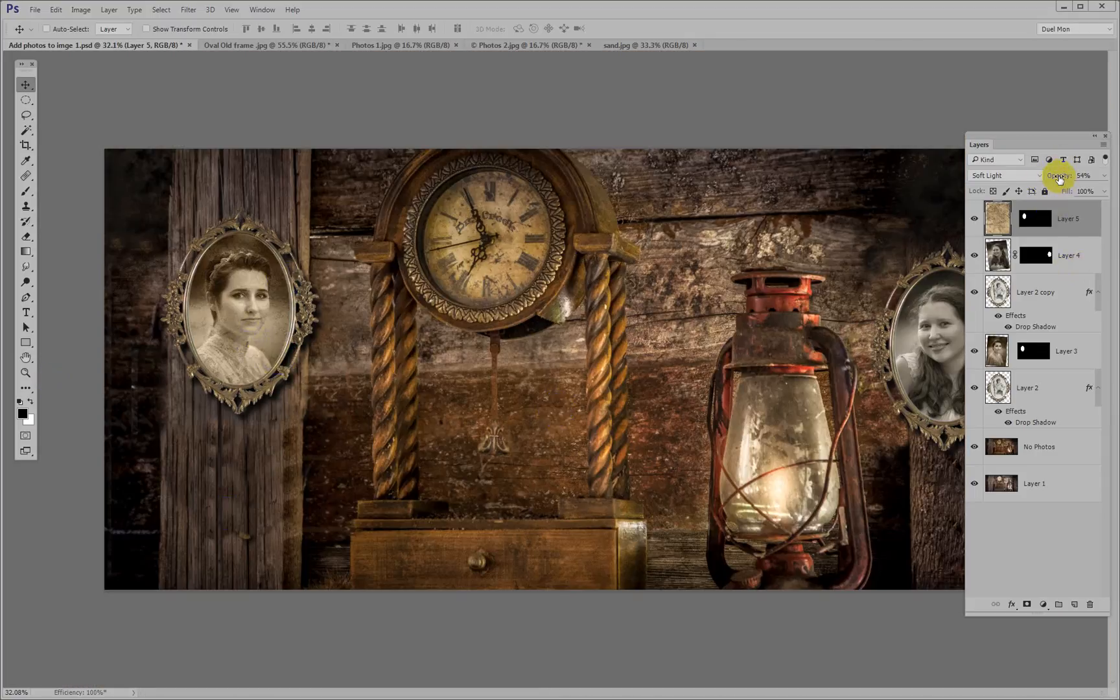
drag(1060, 179, 1060, 179)
Duplicate Layer 5 and replace the copy's mask with the oval mask from Layer 4
key(ctrl+j)
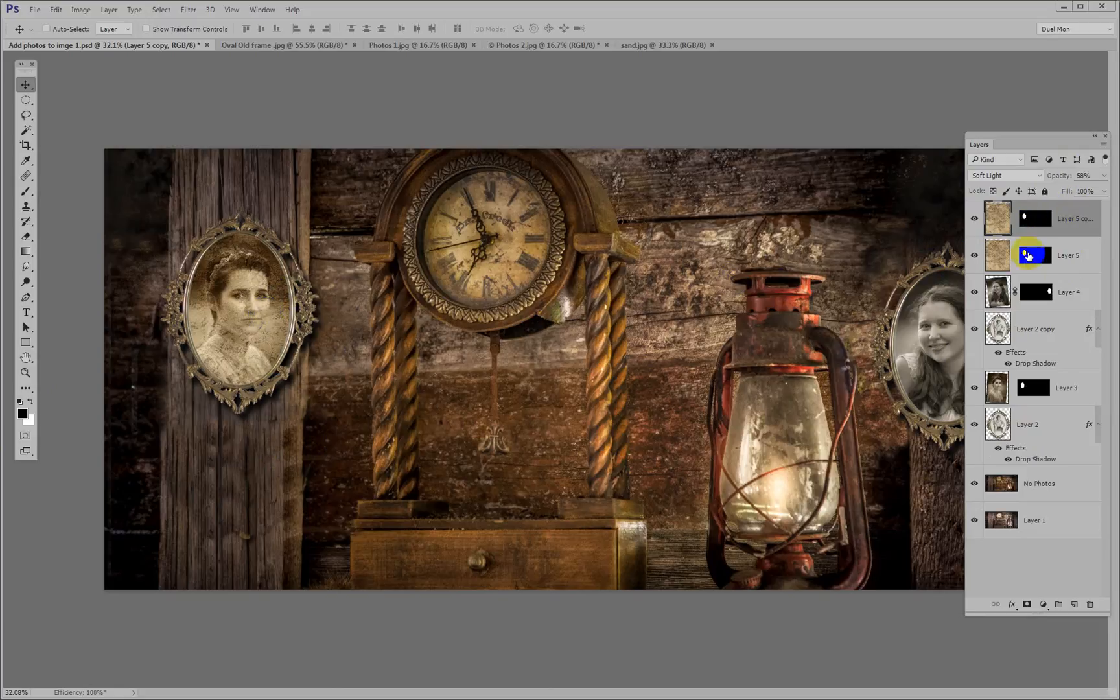
drag(1029, 256, 1033, 219)
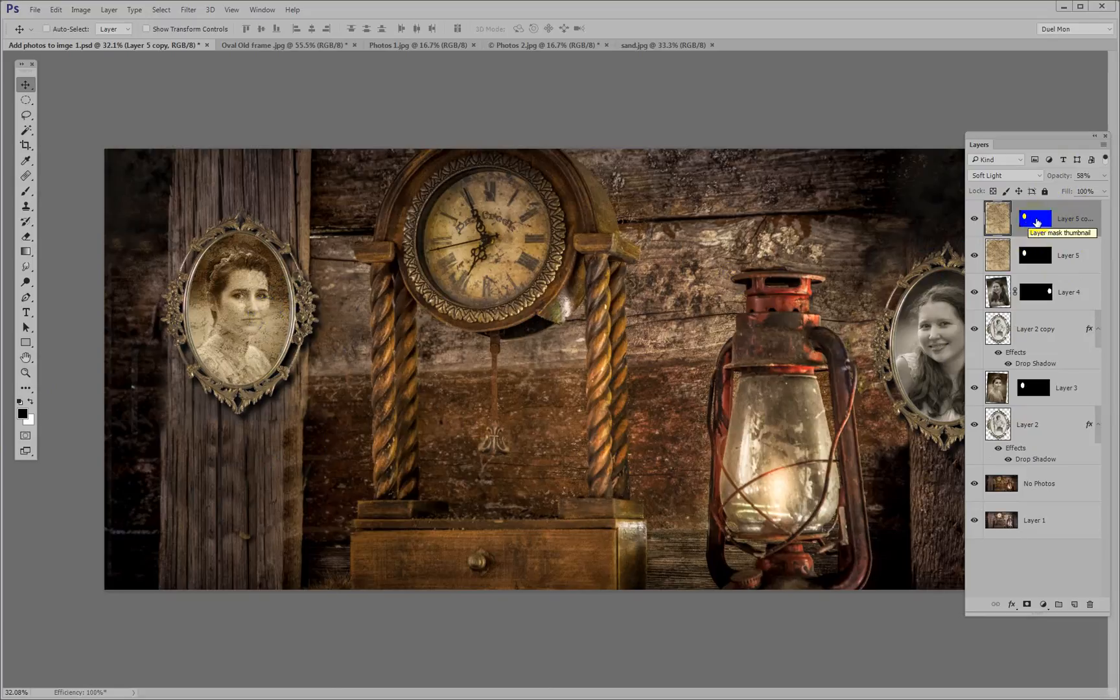
drag(1037, 226, 1038, 293)
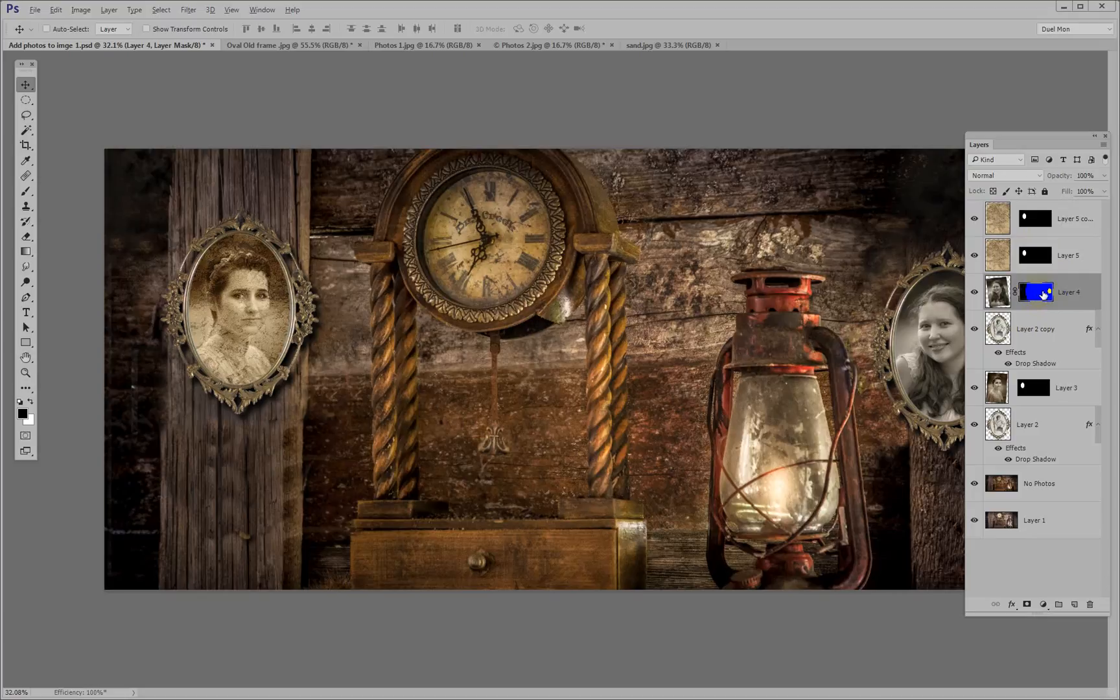
drag(1038, 295, 1042, 222)
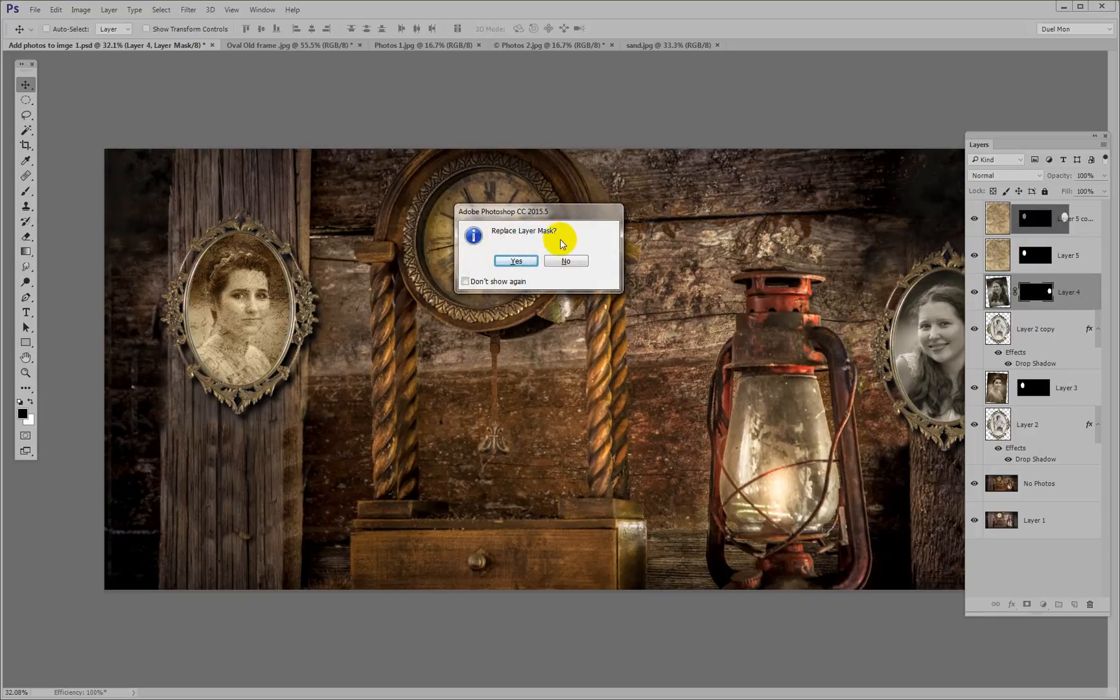
click(515, 260)
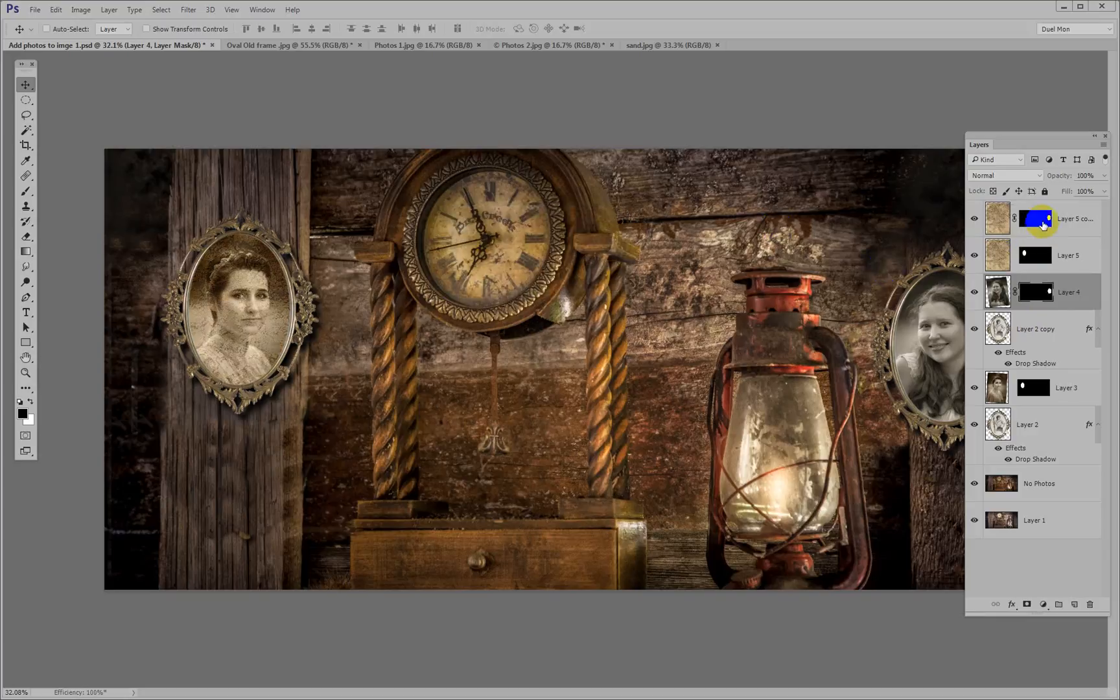
Move the Layers panel over the lantern to uncover the portrait on the far post
drag(998, 221, 932, 347)
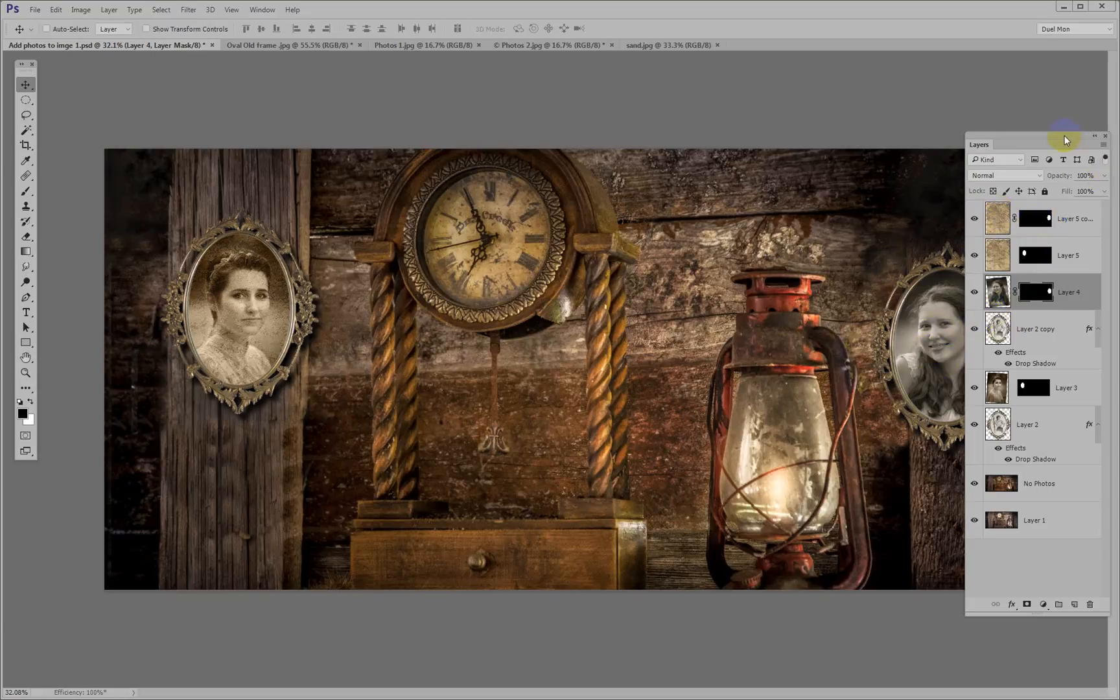
drag(1064, 135, 791, 127)
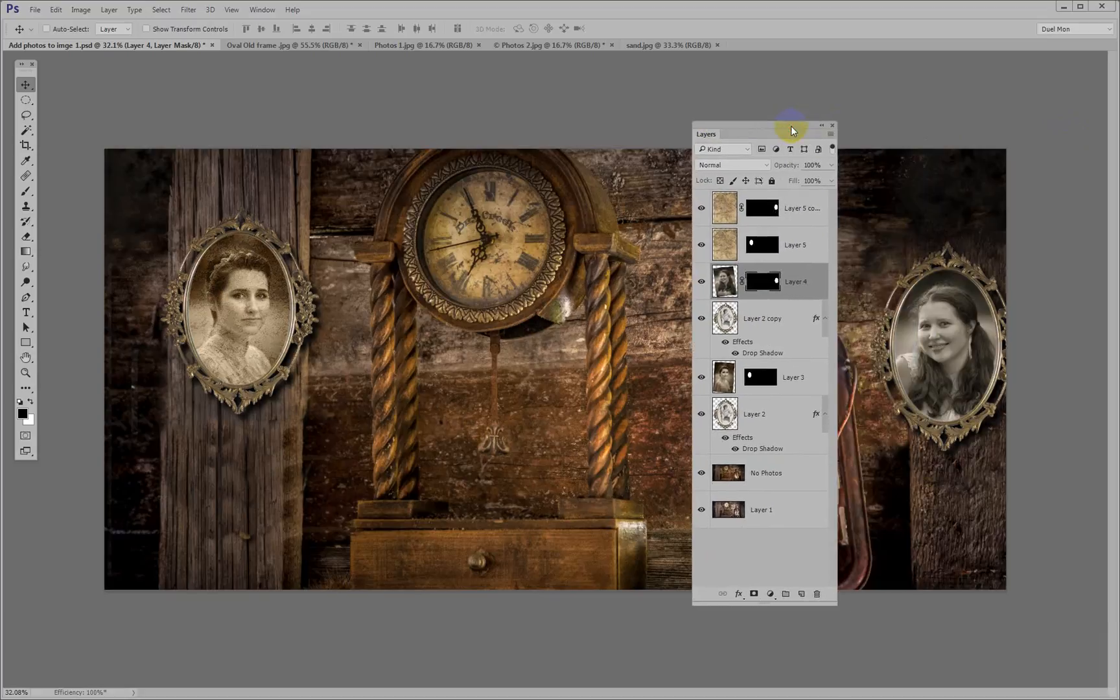
Unlink the Layer 5 copy's sand texture from its mask and move the texture over the portrait on the lantern side
drag(725, 219, 733, 214)
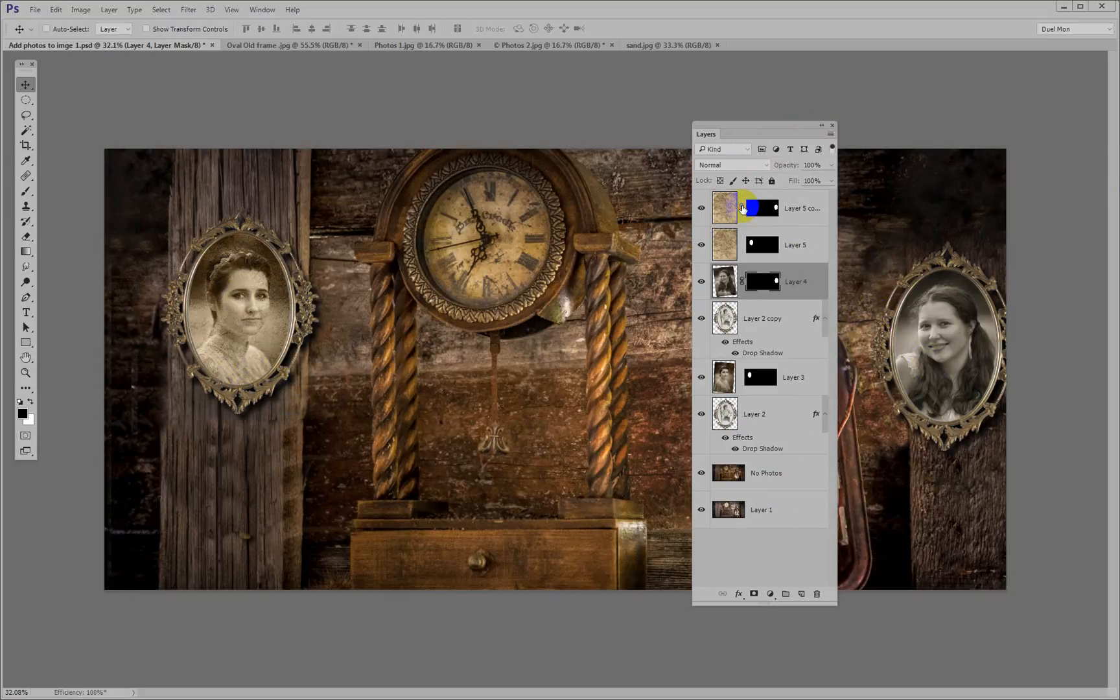
click(743, 208)
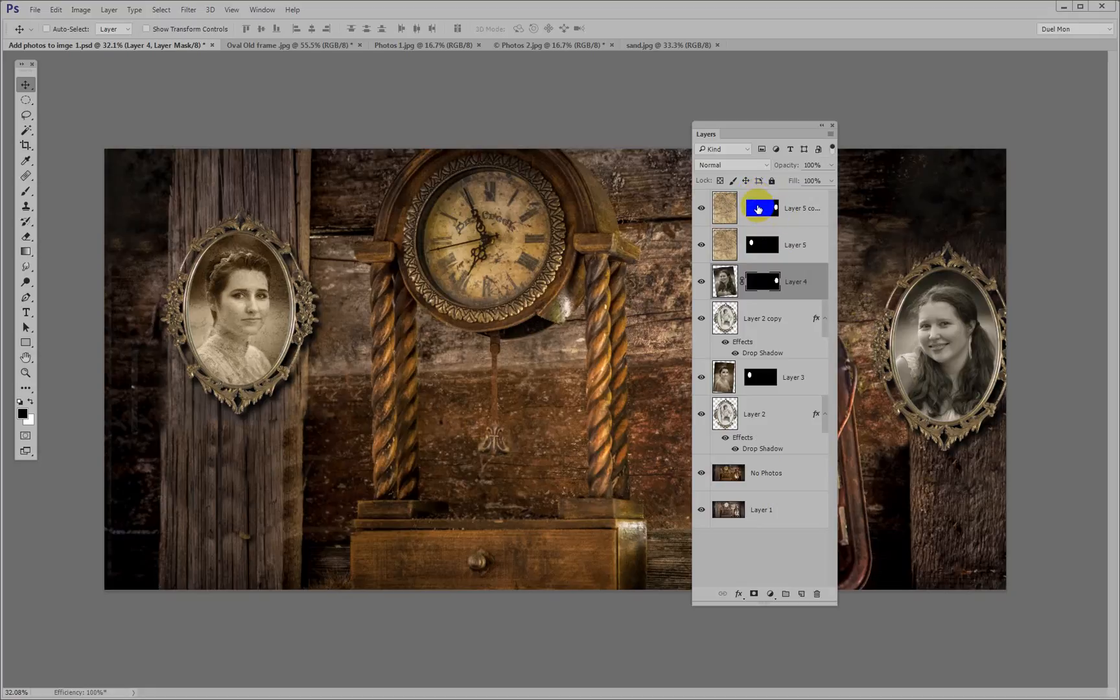
click(732, 209)
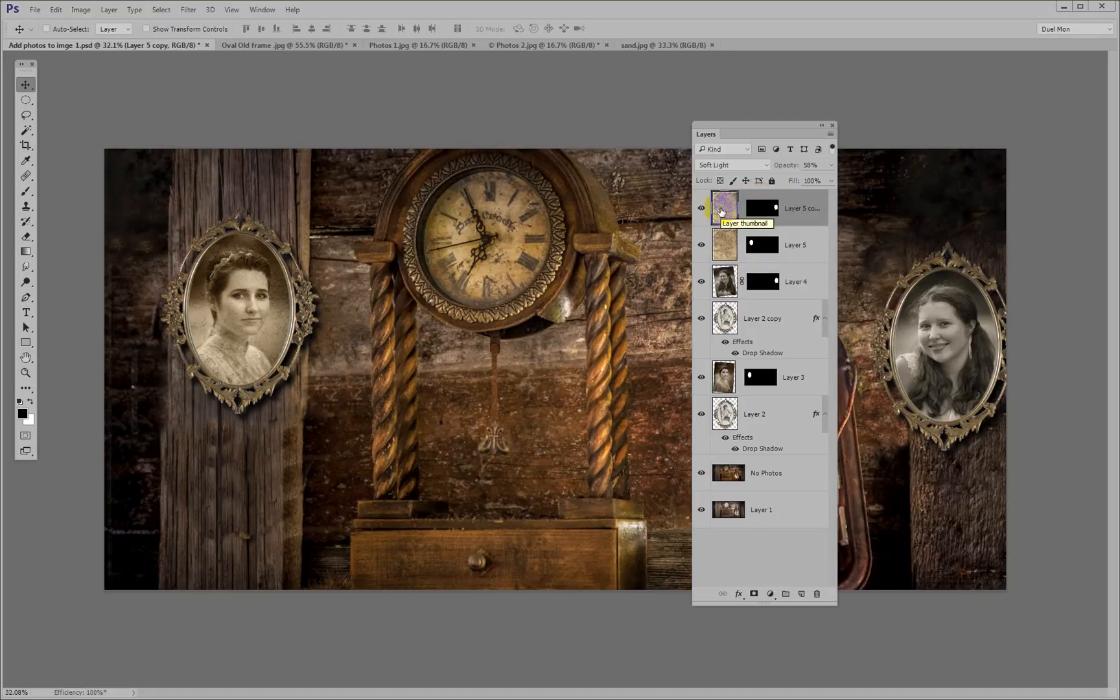
click(721, 210)
drag(722, 212, 685, 354)
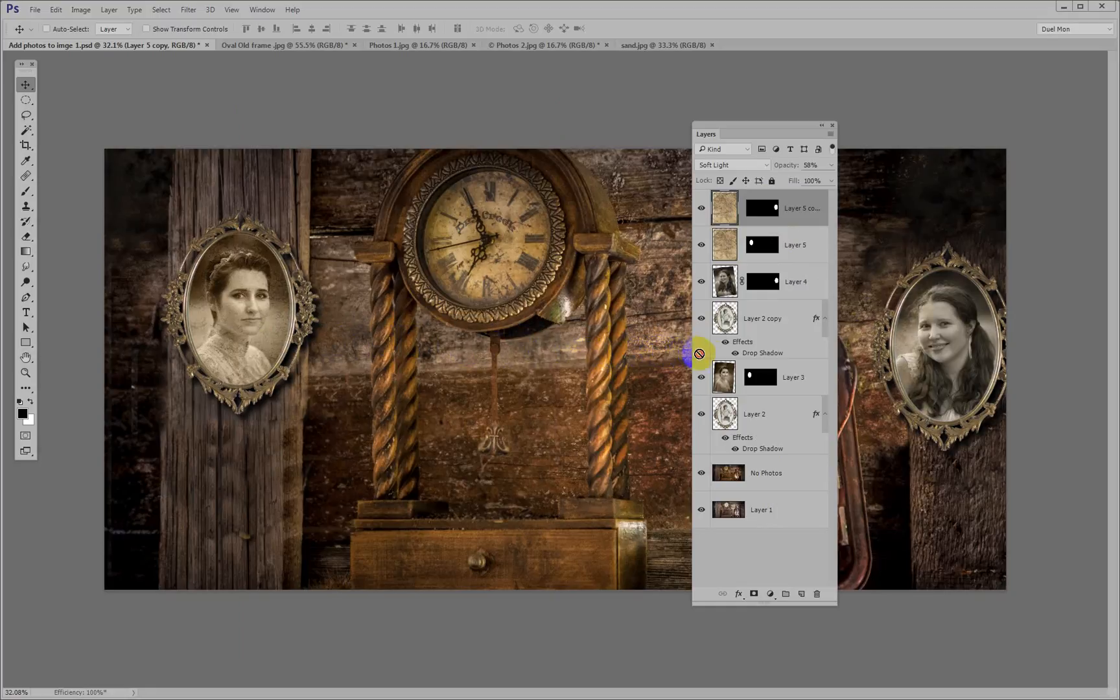
drag(776, 365, 920, 401)
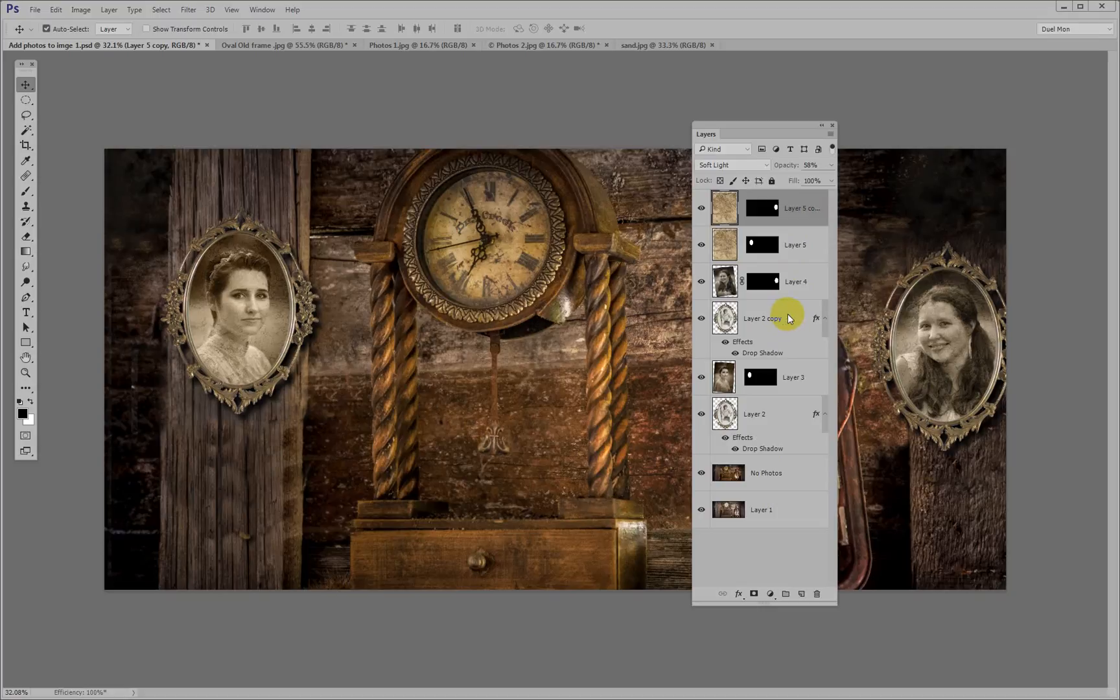
Open nail.png, bring the nail into the clock and lantern image and position it at the top of the left portrait's frame
key(ctrl+o)
click(189, 162)
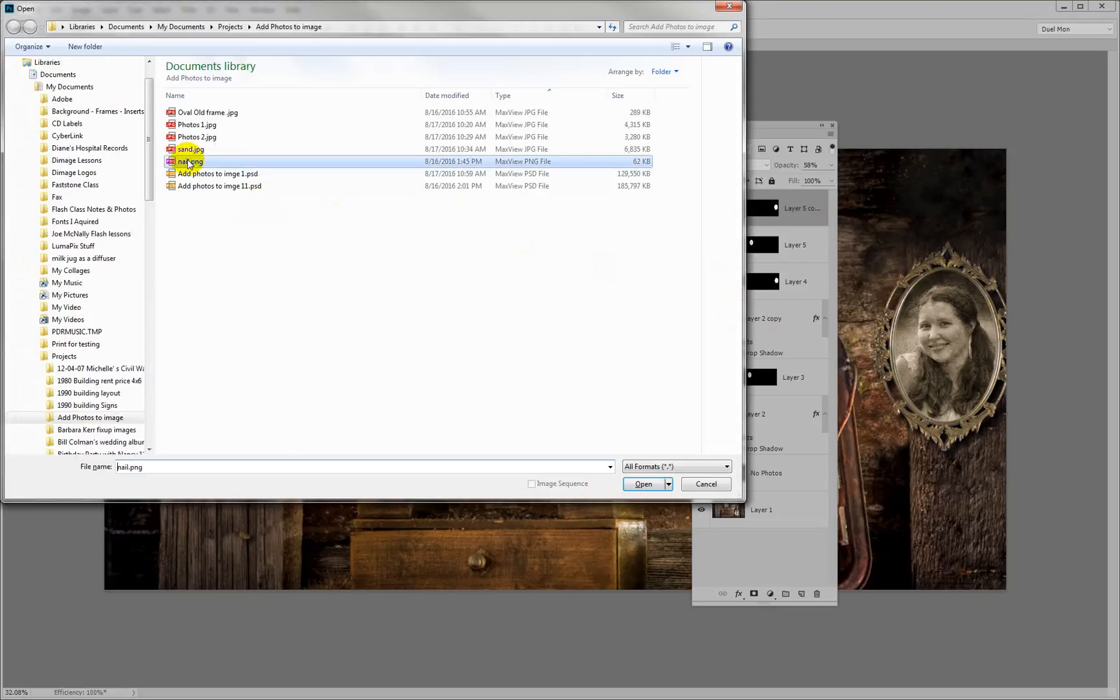
double_click(189, 162)
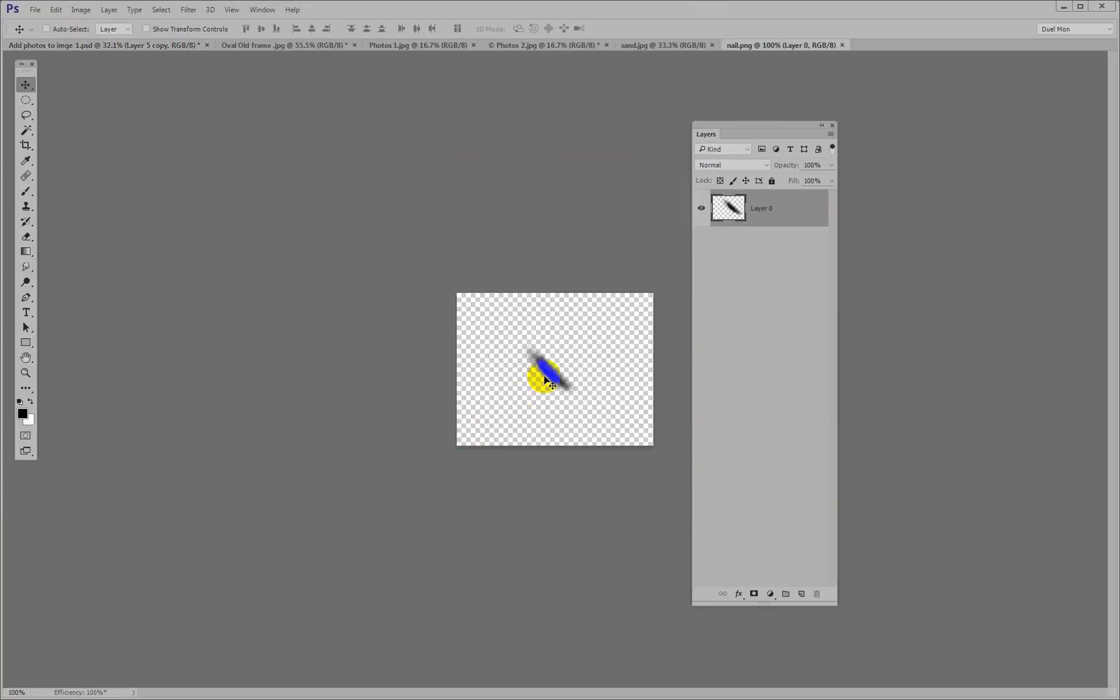
drag(547, 378, 225, 238)
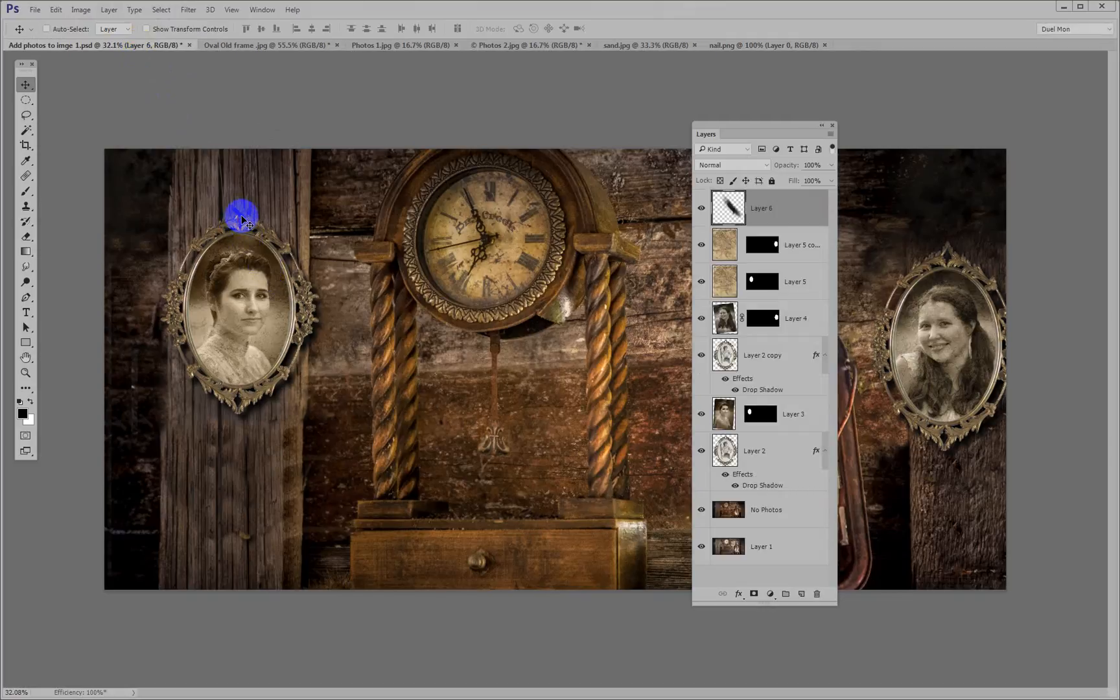
drag(238, 217, 242, 220)
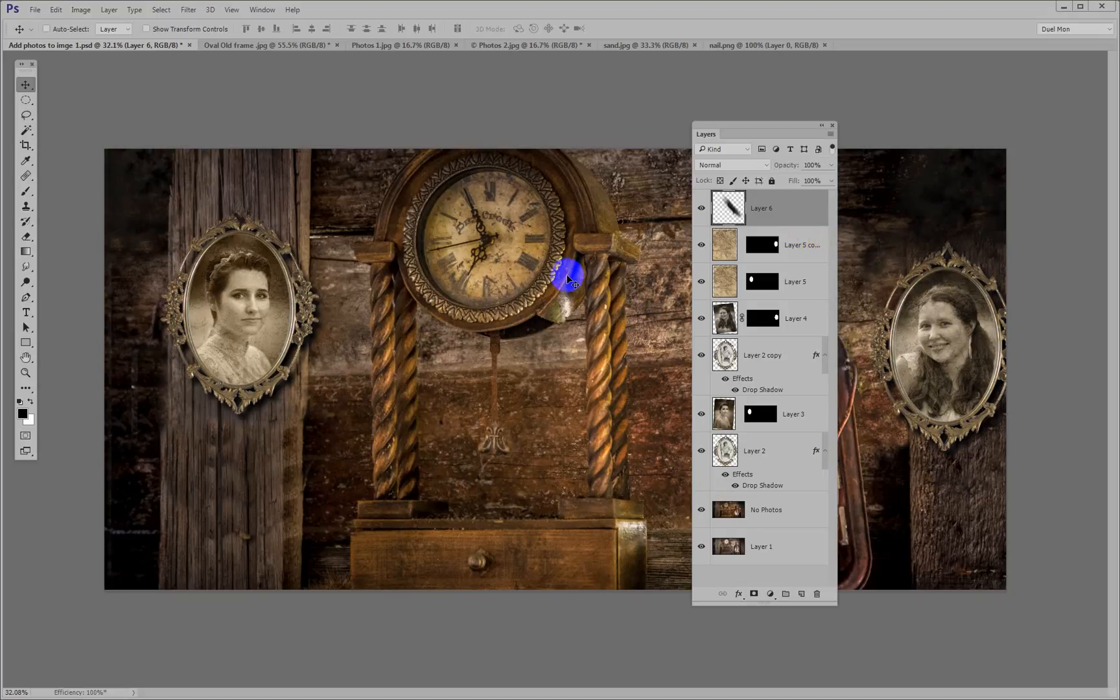
Duplicate the nail on Layer 6 and place the copy at the top of the right portrait's frame
key(ctrl)
key(ctrl+j)
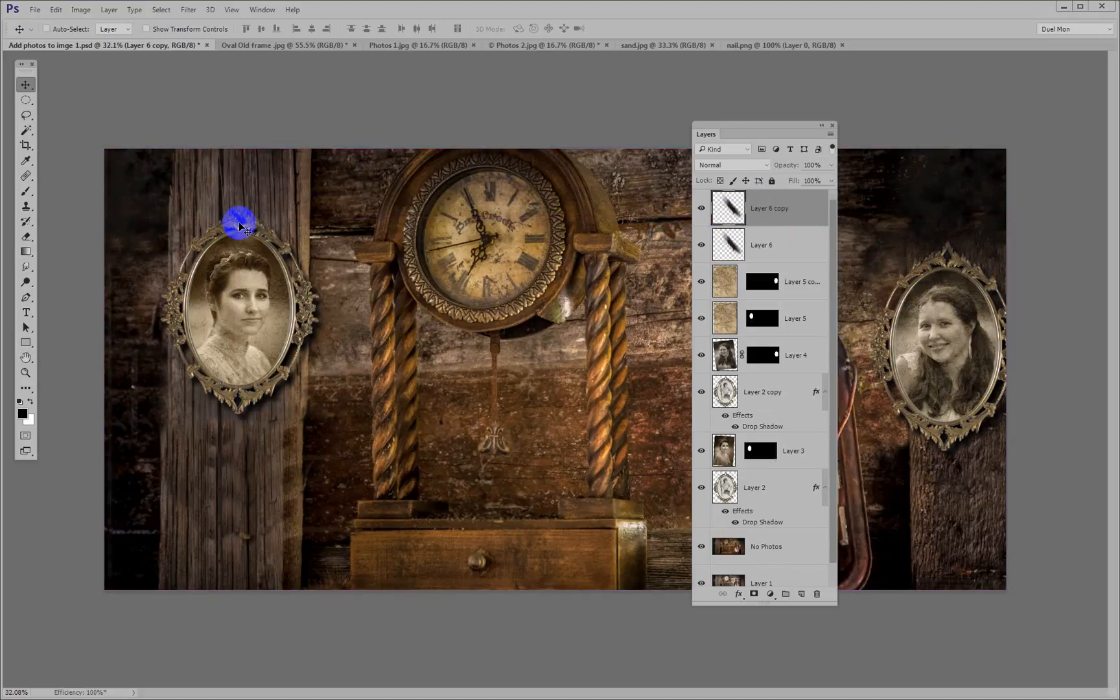
drag(243, 223, 948, 250)
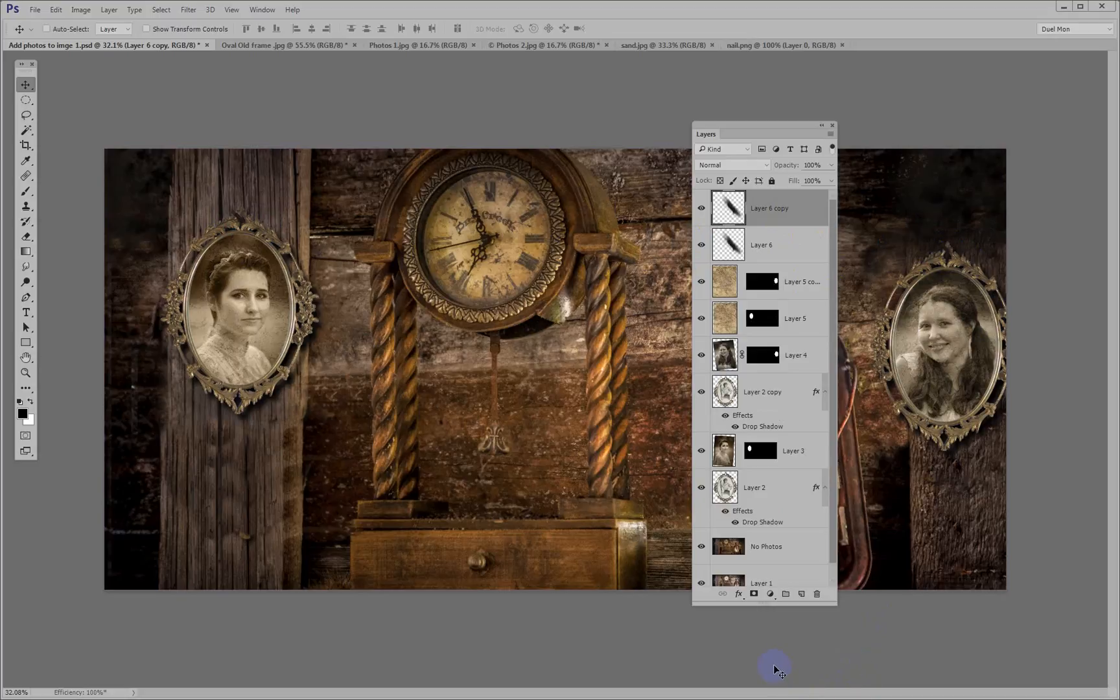
View the composite full screen on a black background without the interface, fitted to the screen
key(Tab)
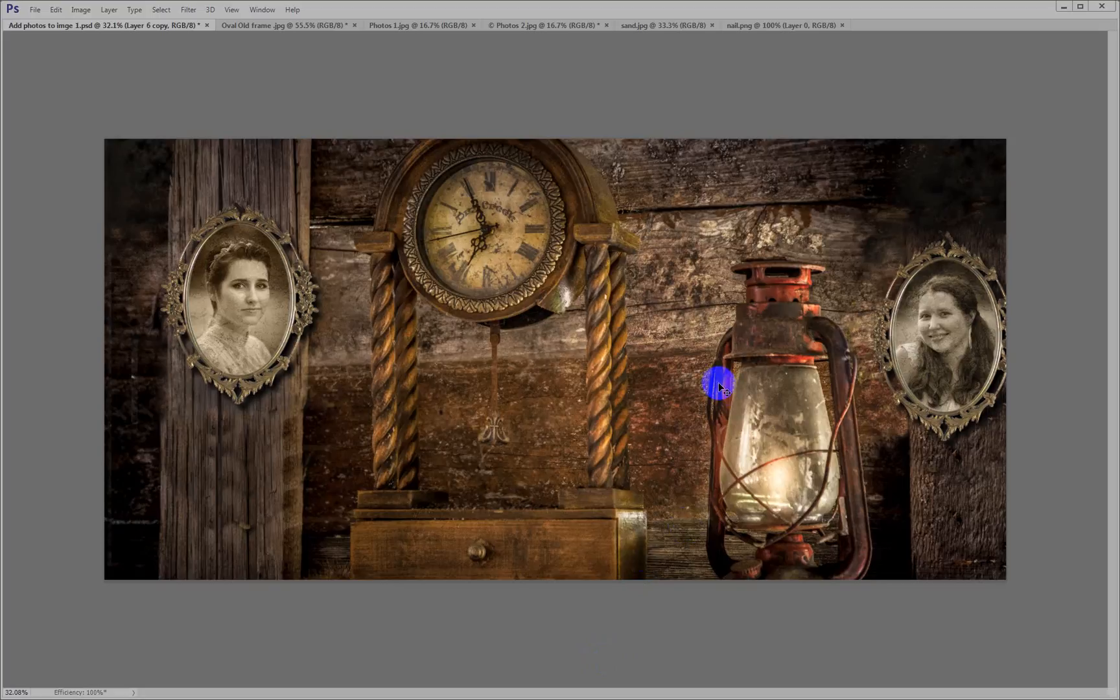
key(f)
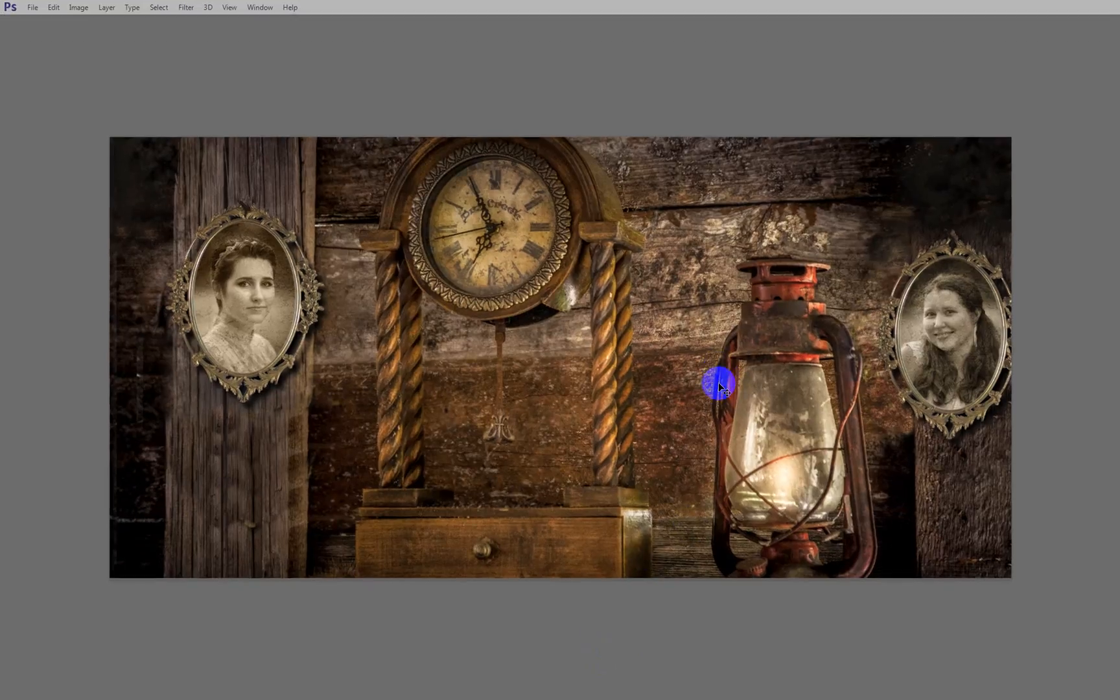
key(f)
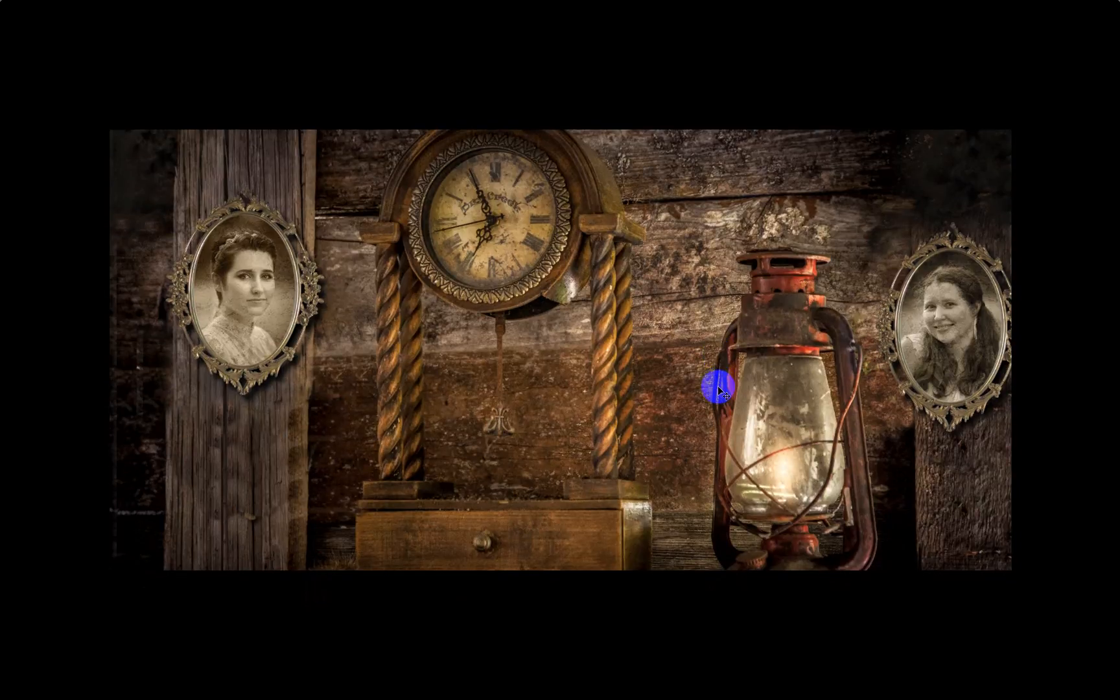
key(ctrl+0)
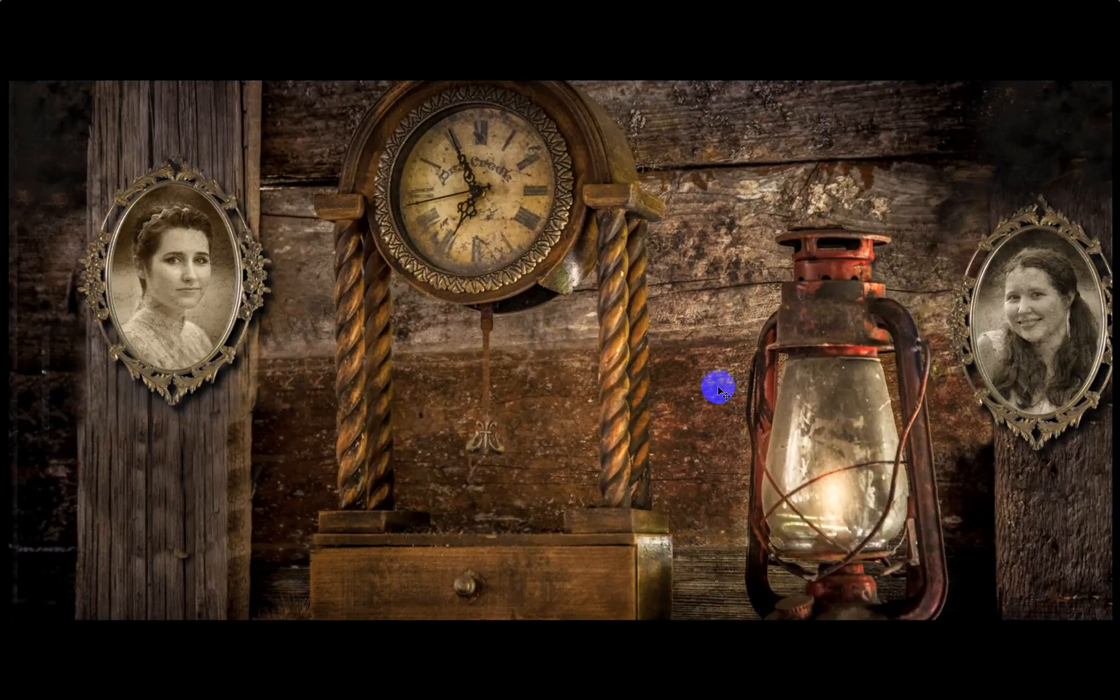